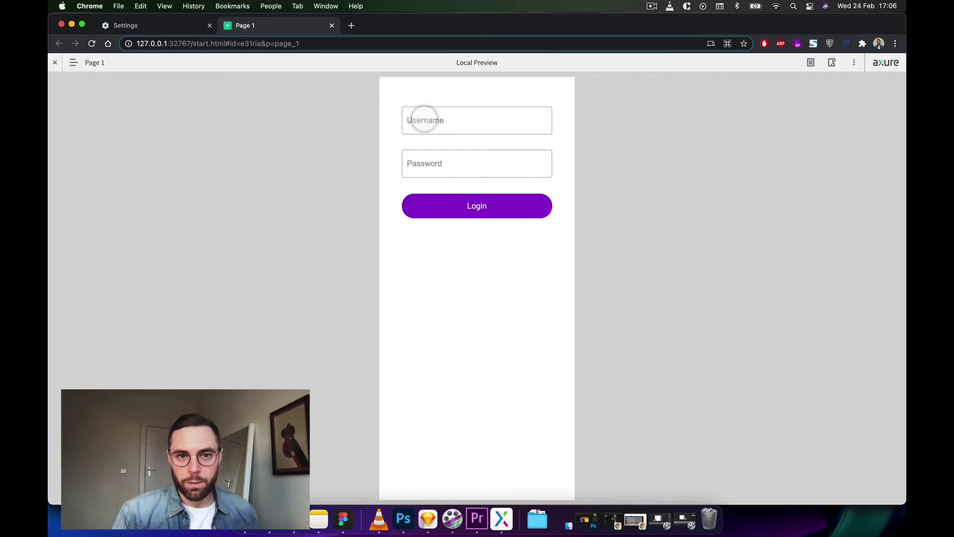
Step: Type sample text in the preview's Username and Password fields, testing each field's clear (x) button
left_click(422, 120)
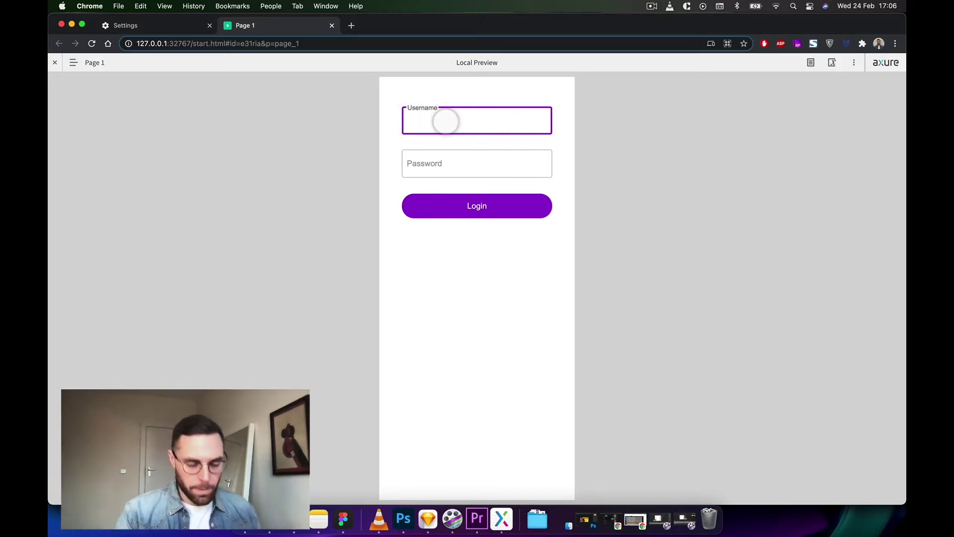
type("laksfjlsdkfj")
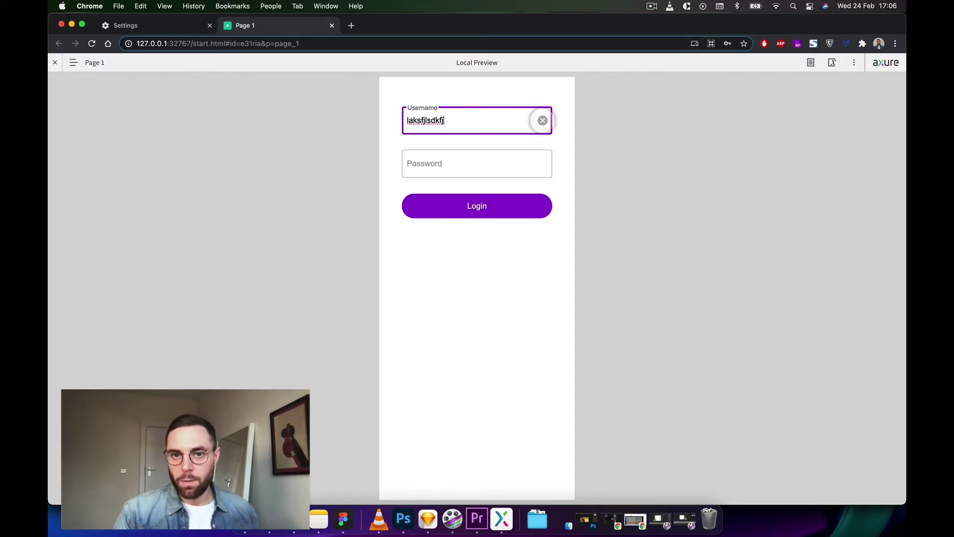
left_click(542, 120)
type("lkjlkjlkjlk")
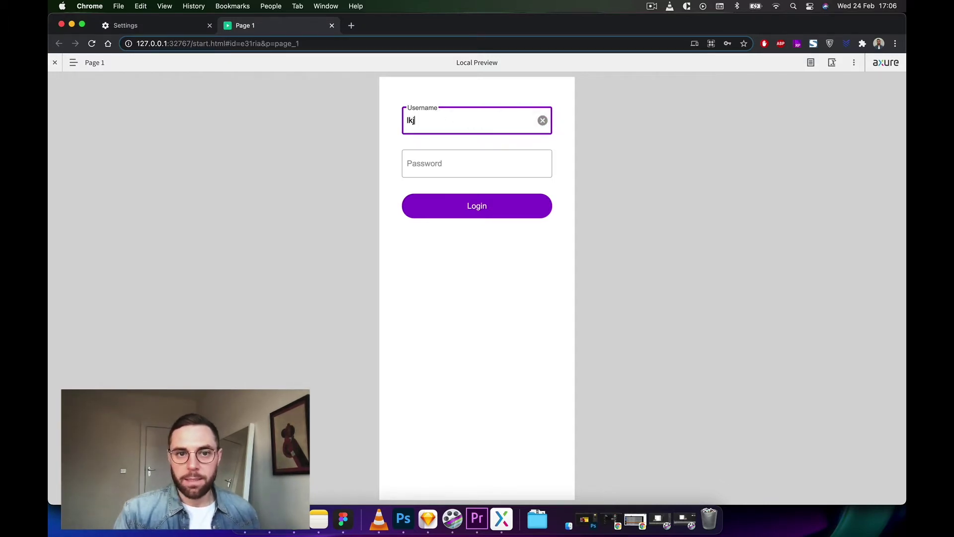
left_click(542, 120)
type("lkjlkj")
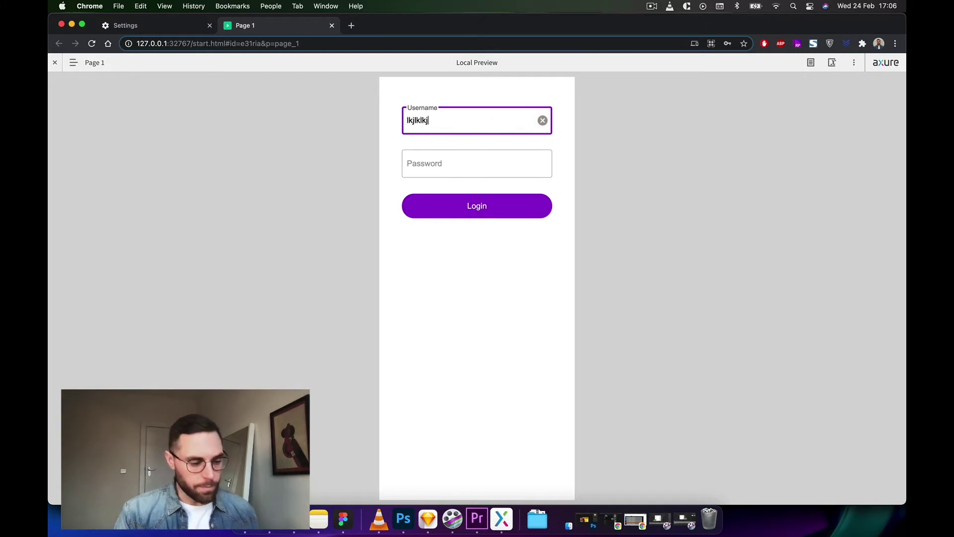
left_click(429, 164)
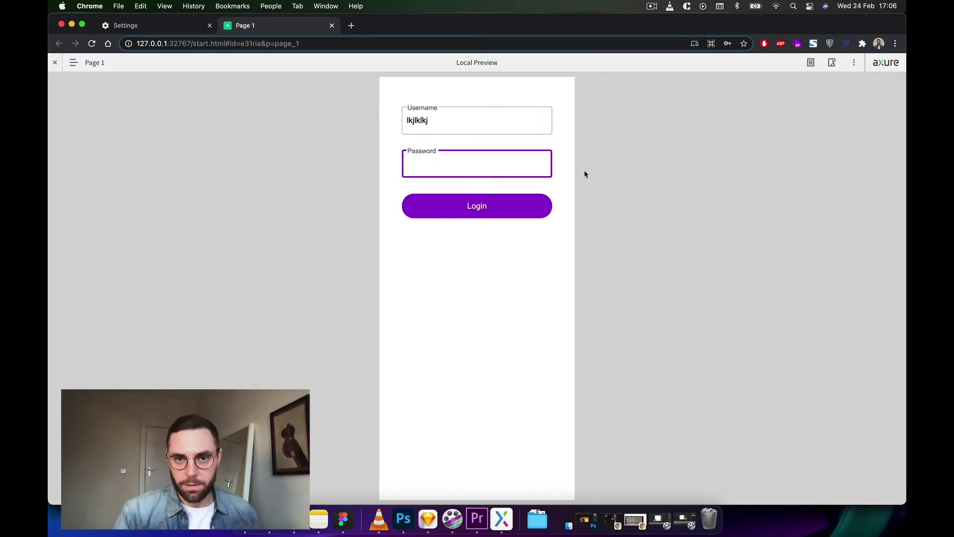
type("lkjlkjlkj")
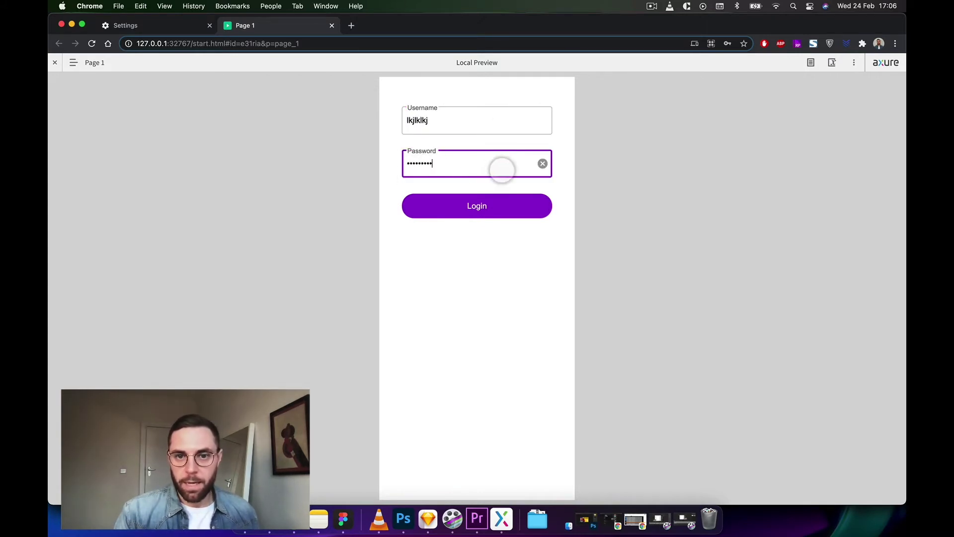
left_click(542, 163)
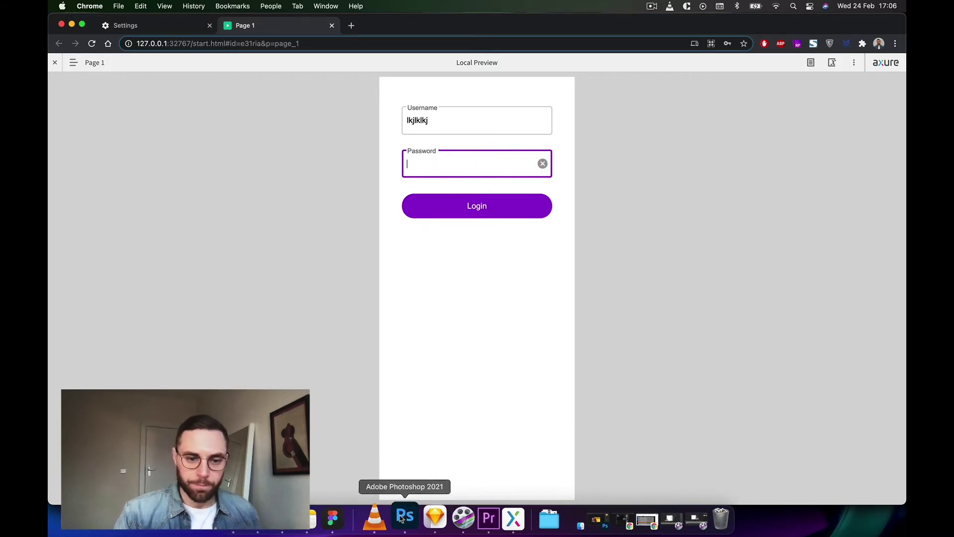
Step: Set the Axure page dimensions to iPhone 11 / XR / XS Max
left_click(506, 515)
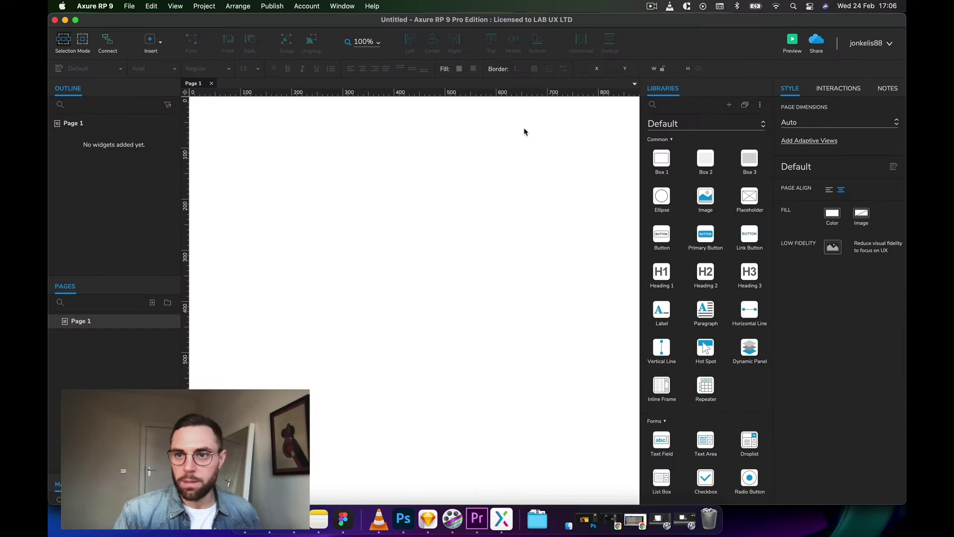
left_click(844, 120)
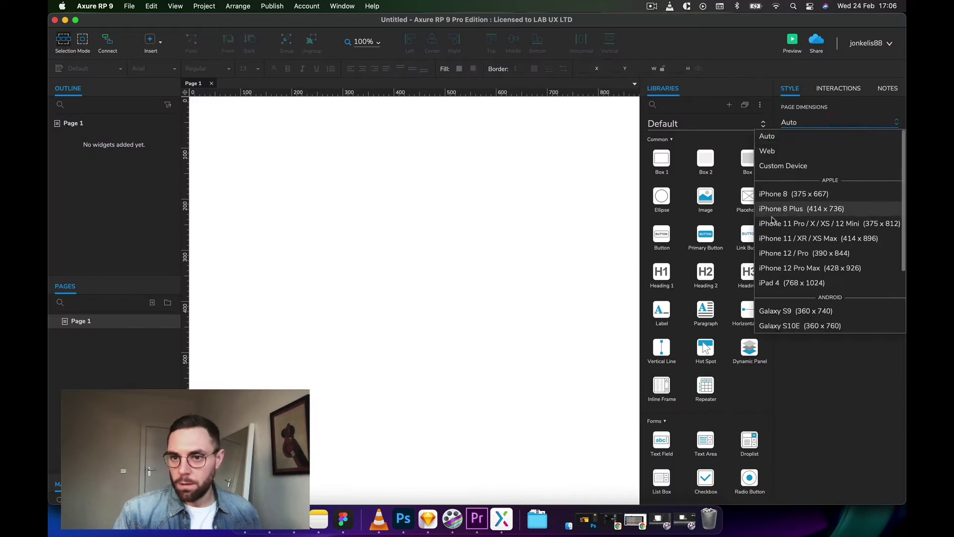
left_click(775, 238)
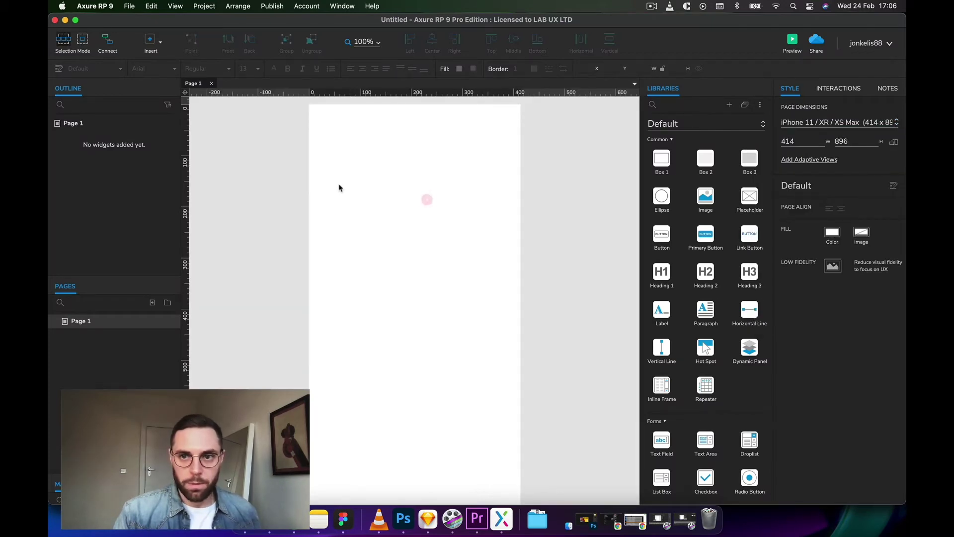
scroll(337, 180, "up", 2)
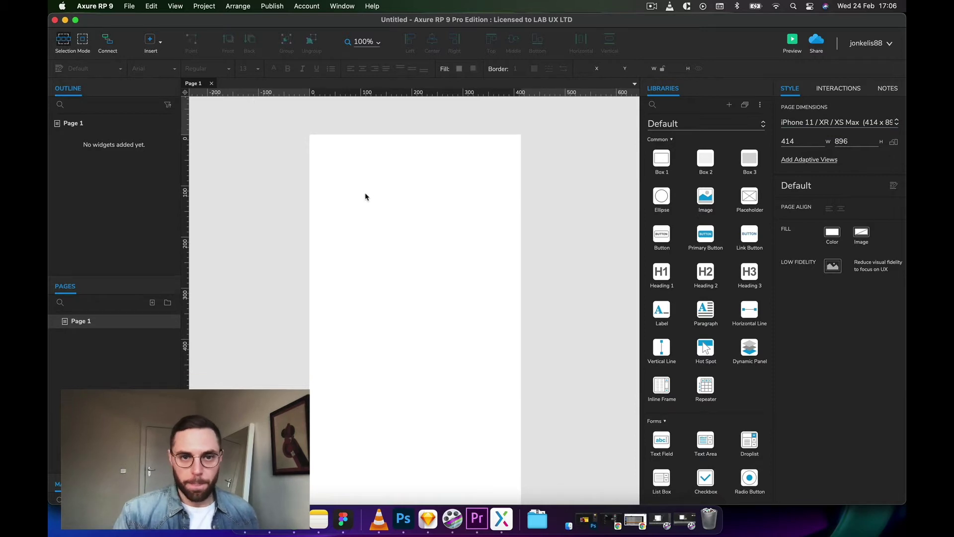
Step: Place a text field near the page top and set its height to 56
left_click_drag(662, 440, 341, 164)
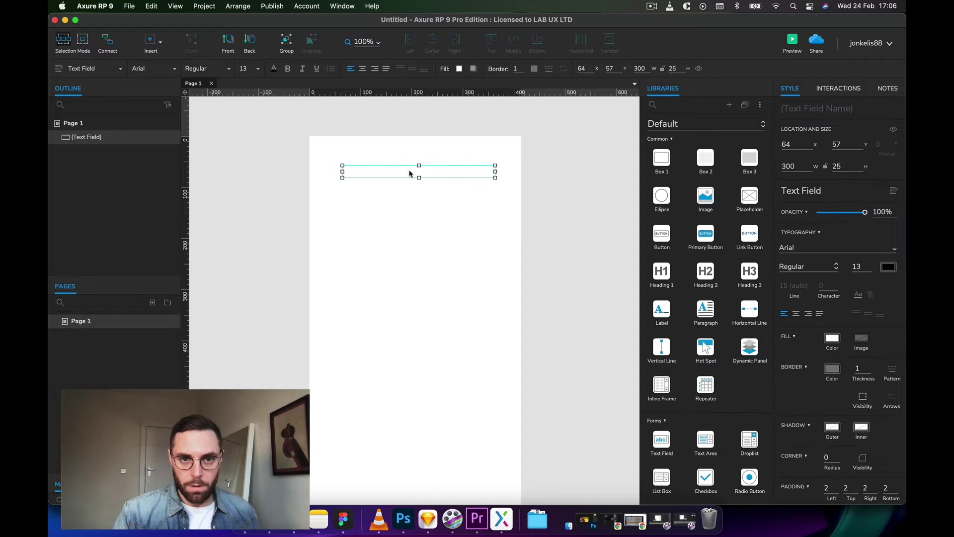
left_click_drag(413, 172, 406, 175)
left_click(842, 164)
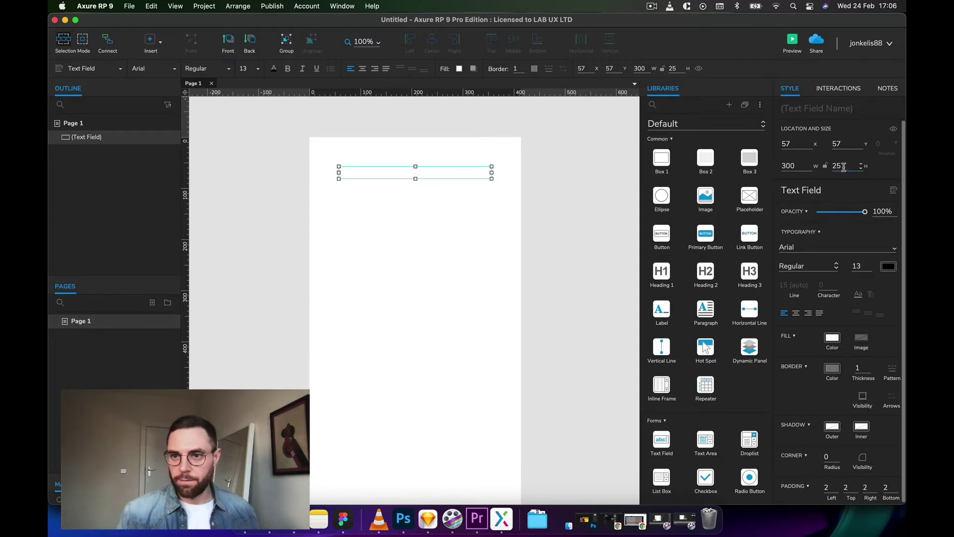
type("56")
key("Return")
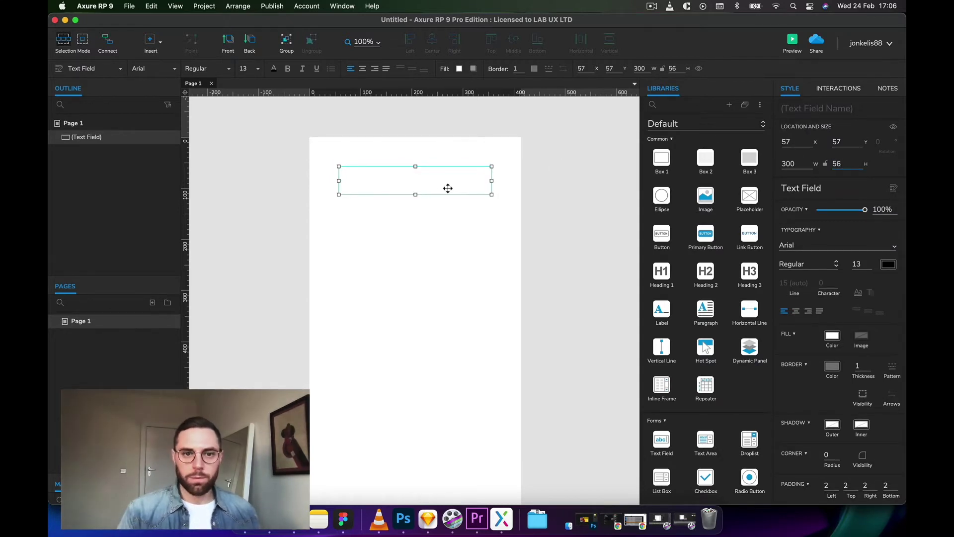
Step: Give the text field corner radius 4 and a light grey #BBBBBB border
left_click(822, 455)
type("4")
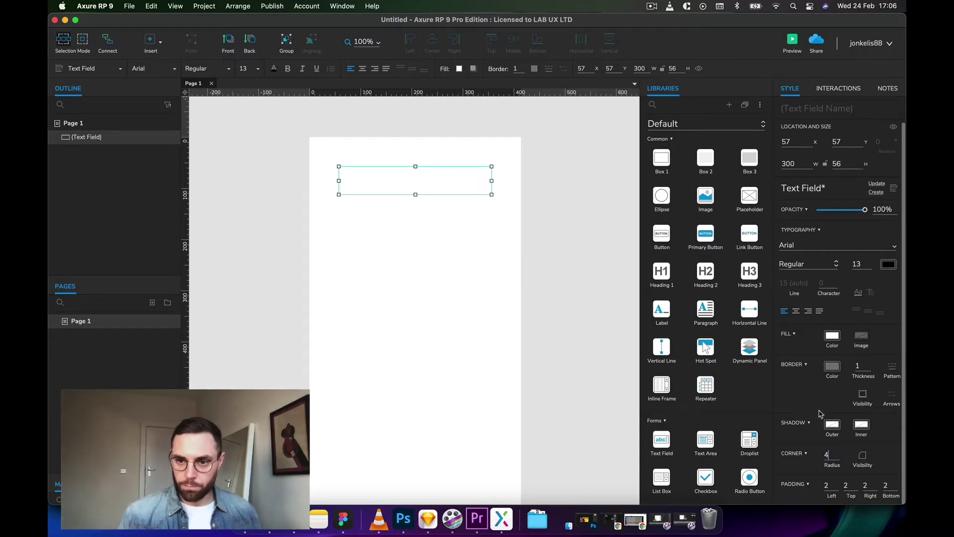
left_click(833, 368)
left_click_drag(805, 338, 779, 336)
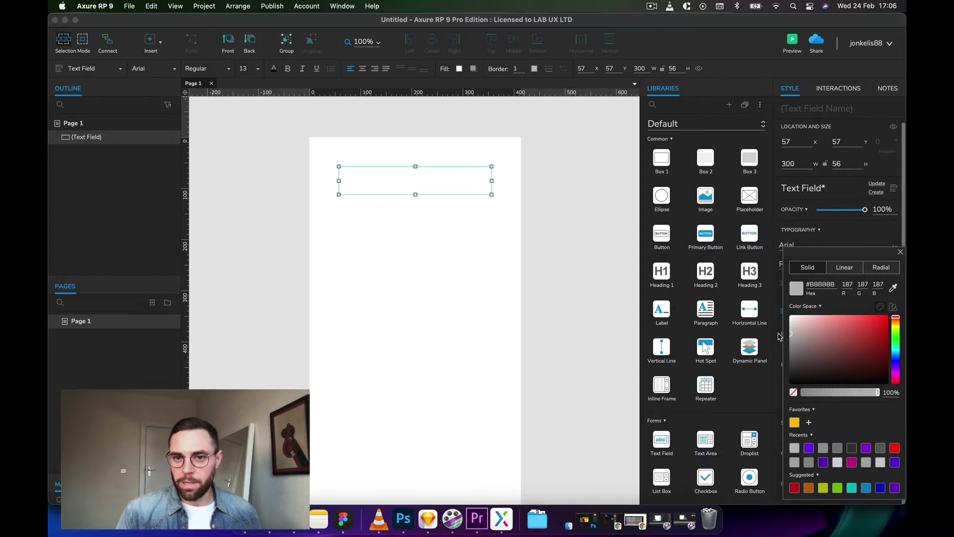
left_click(490, 320)
left_click(411, 186)
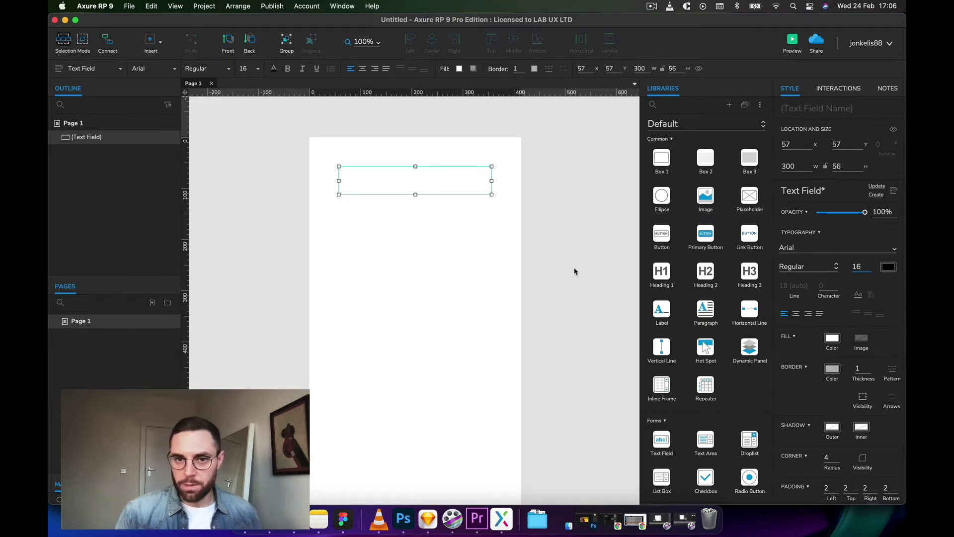
Step: Set the text field's hint text to 'Username', hidden on focus
left_click(538, 212)
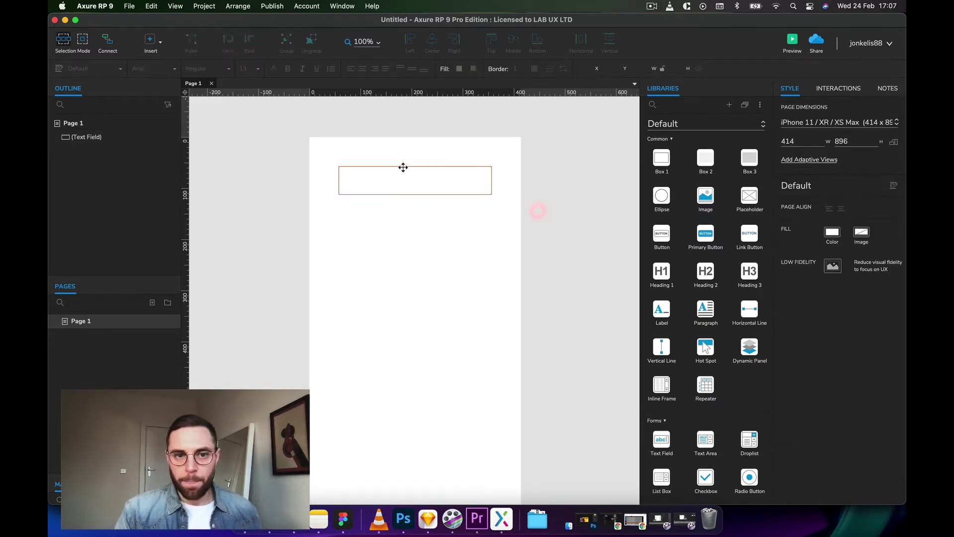
left_click(403, 177)
left_click(835, 88)
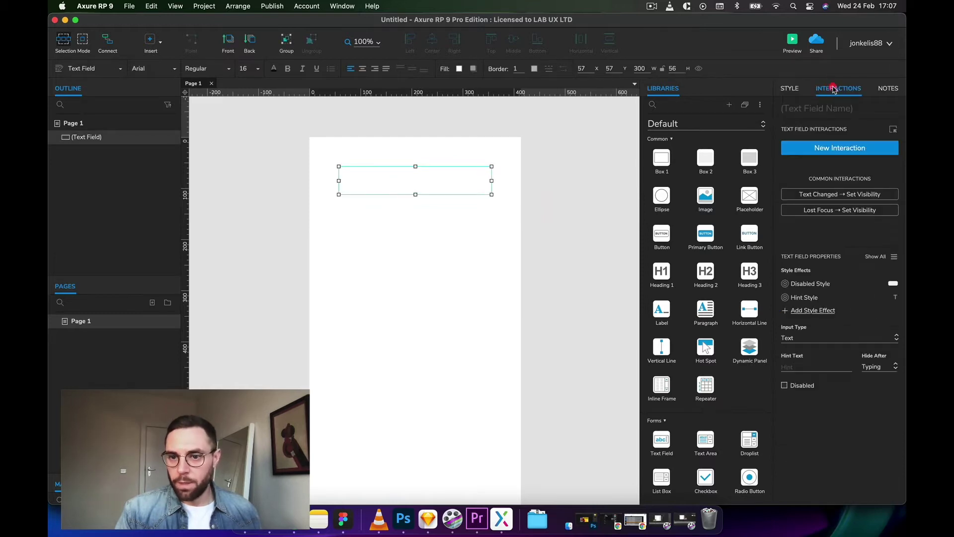
left_click(791, 365)
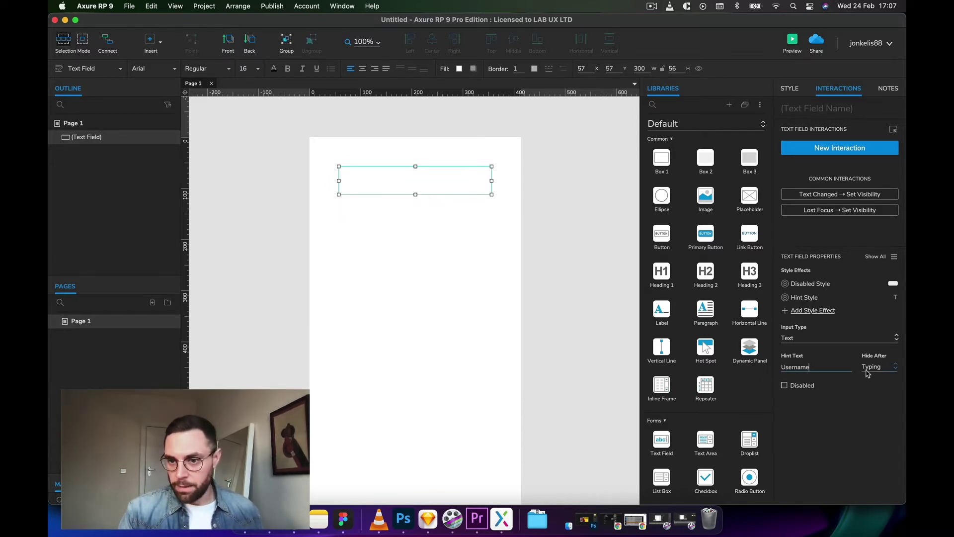
left_click(871, 386)
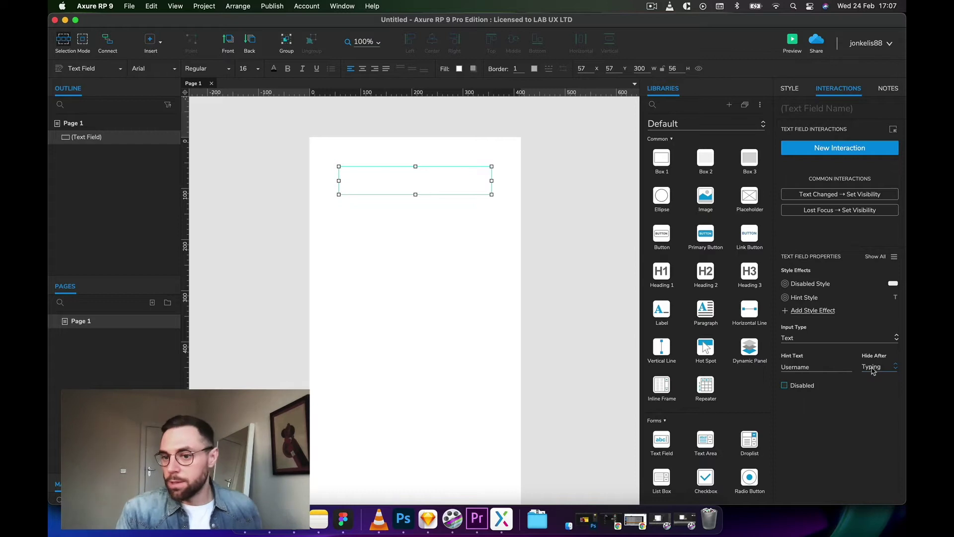
left_click(873, 368)
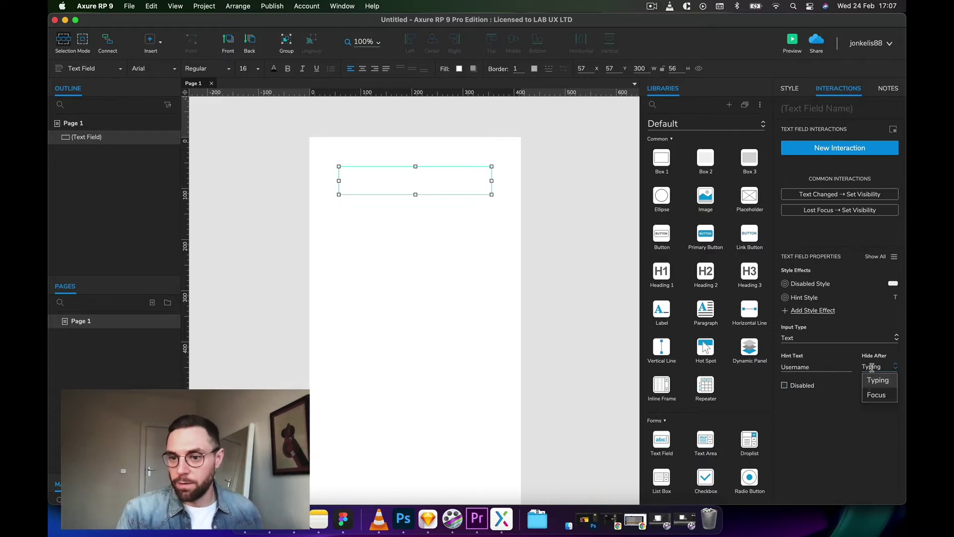
left_click(873, 394)
left_click(870, 366)
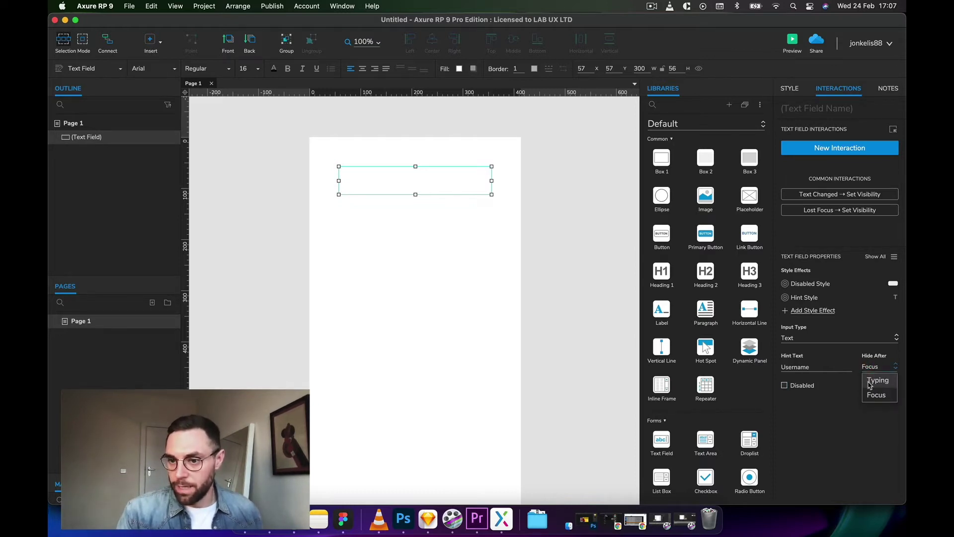
left_click(874, 394)
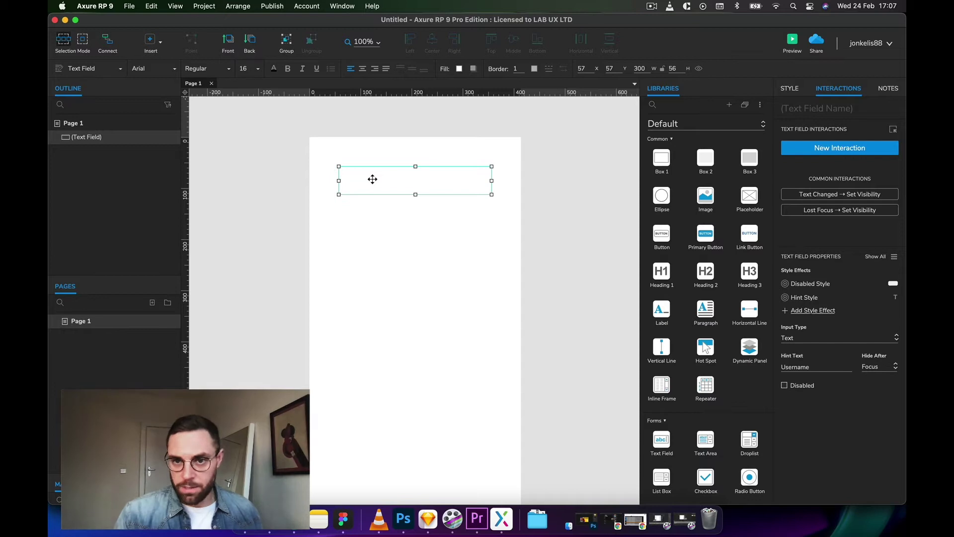
Step: Check the Username hint on the canvas and set the field's left padding to 5
left_click(419, 300)
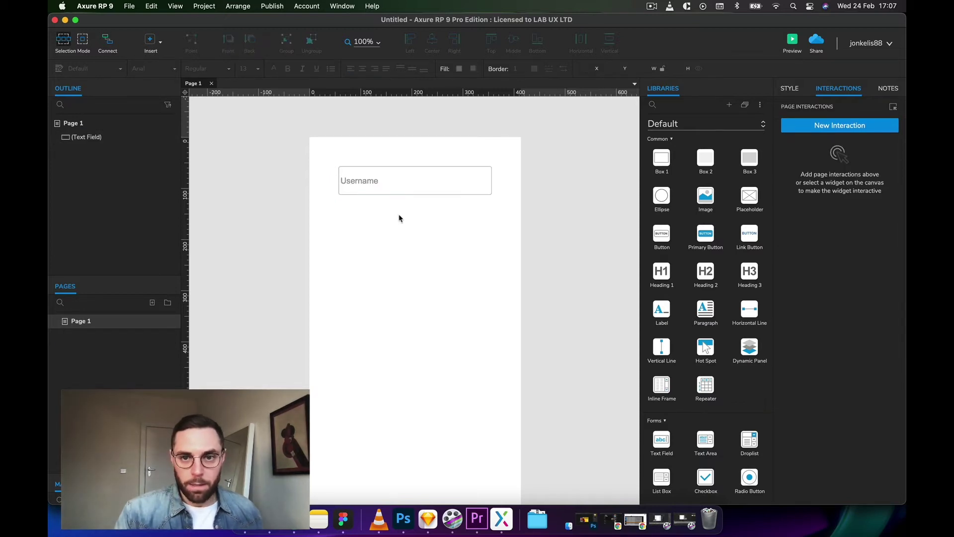
left_click(441, 189)
left_click(376, 222)
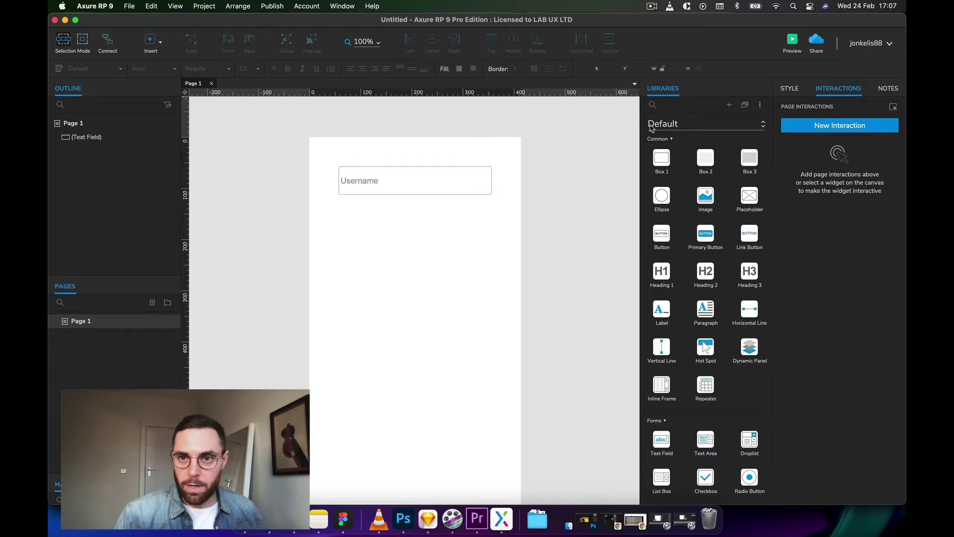
left_click(463, 168)
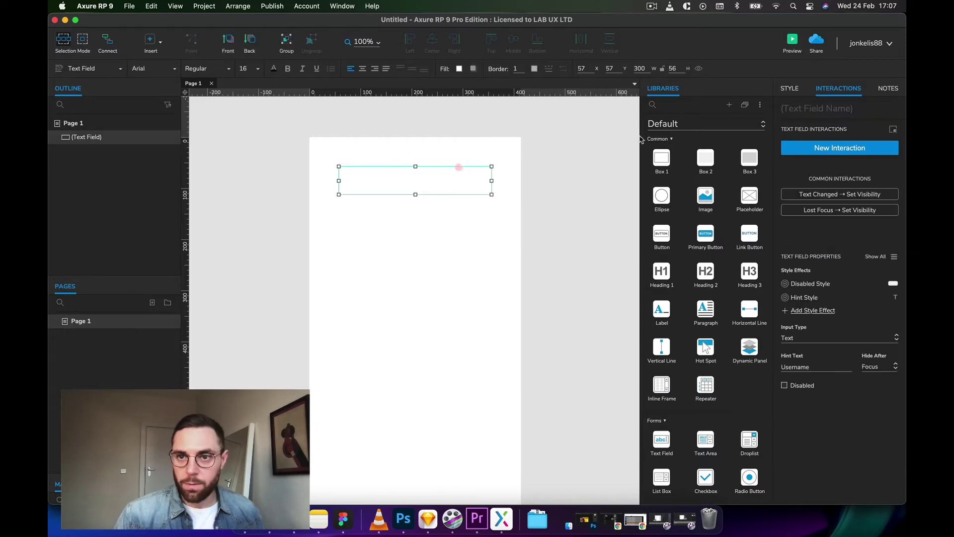
left_click(790, 89)
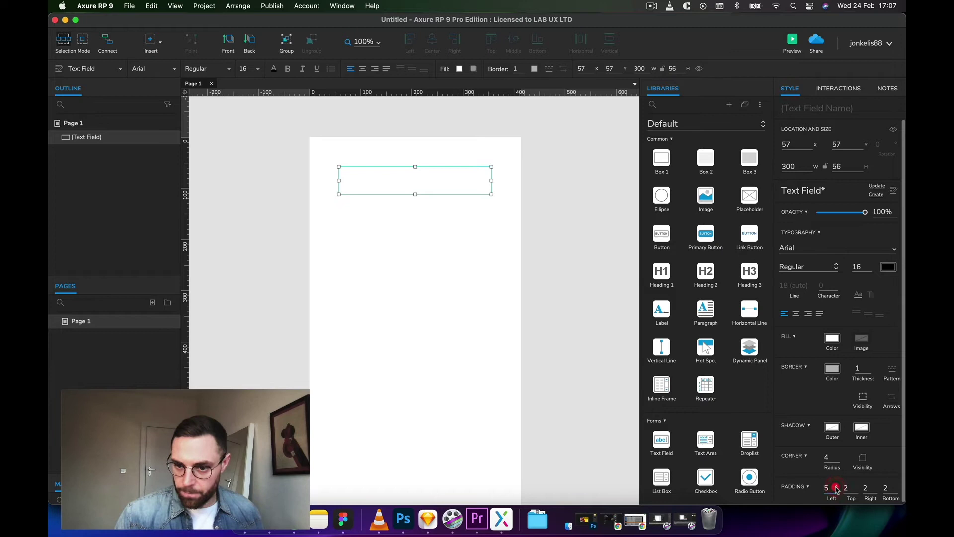
left_click(452, 342)
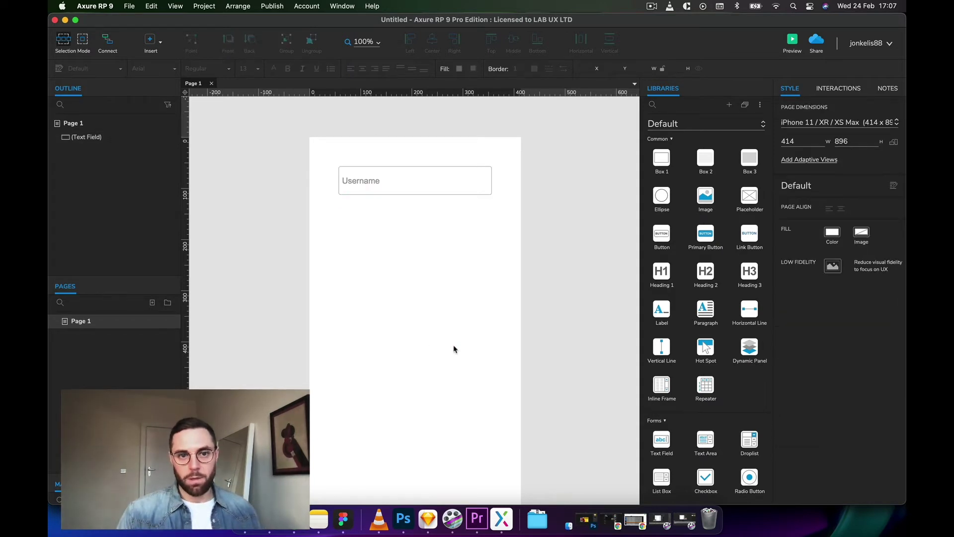
left_click(437, 187)
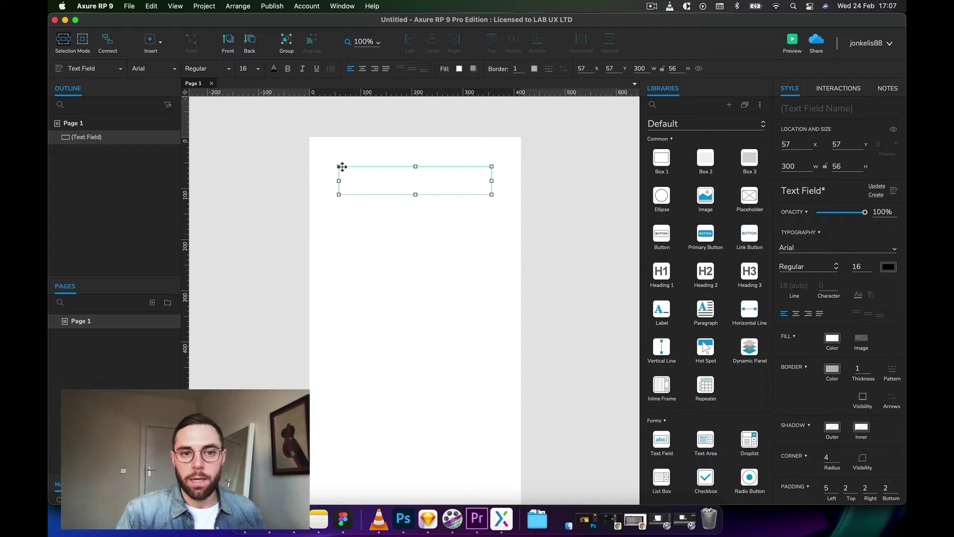
Step: Add a small 21-tall box below the field containing the text 'Username'
left_click(369, 215)
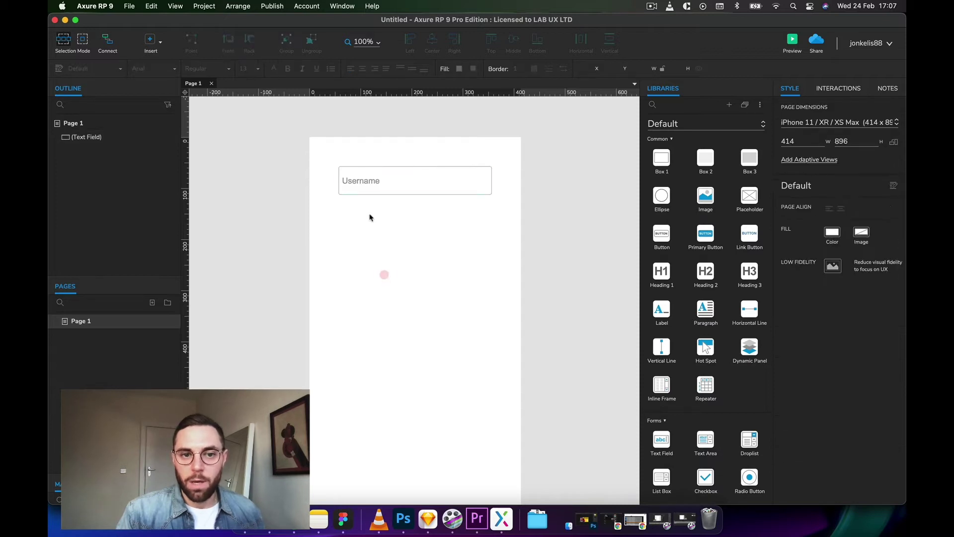
left_click_drag(705, 159, 339, 236)
left_click_drag(415, 324, 409, 247)
double_click(409, 242)
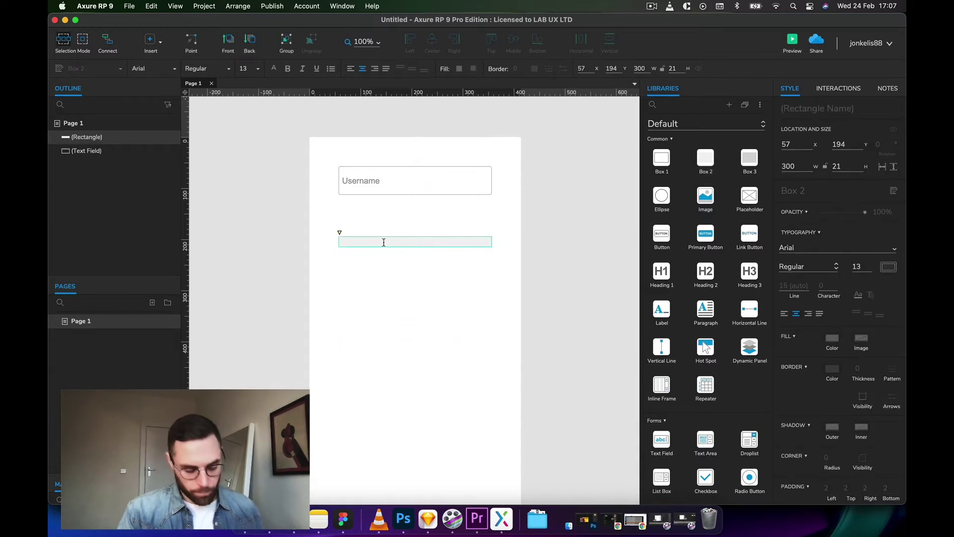
type("Username")
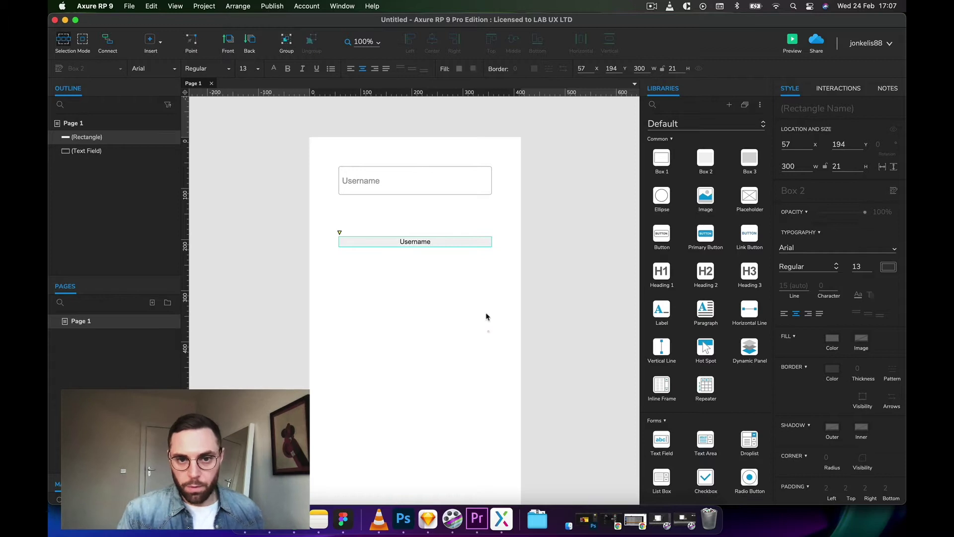
left_click(487, 317)
Step: Narrow the Username box, move it onto the field's top edge and left-align it
left_click(488, 241)
left_click_drag(490, 241, 376, 242)
left_click_drag(357, 242, 407, 170)
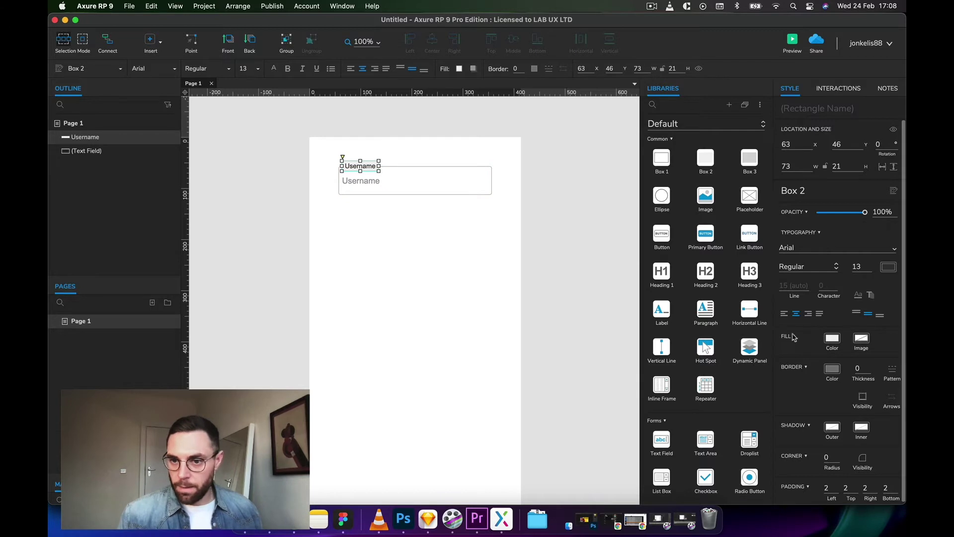
left_click(784, 314)
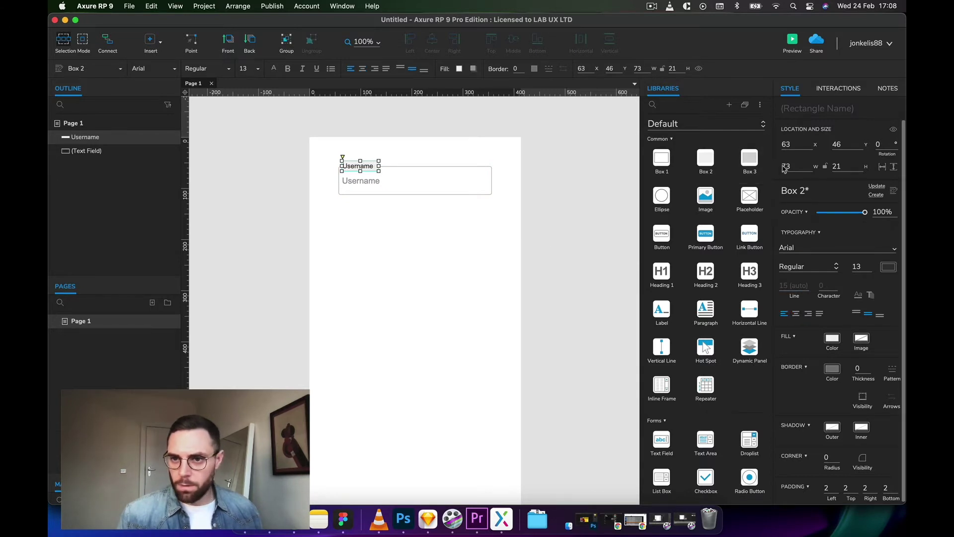
left_click(422, 256)
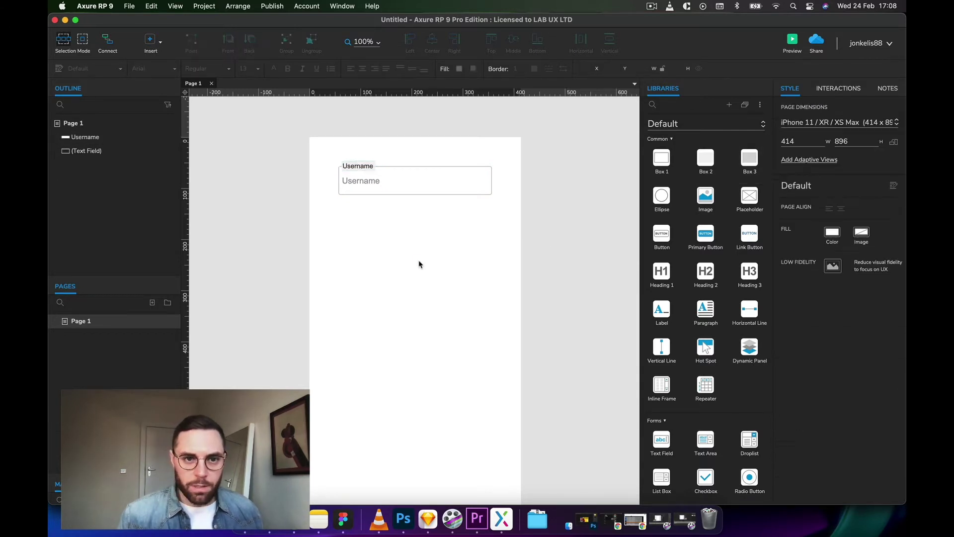
left_click(361, 167)
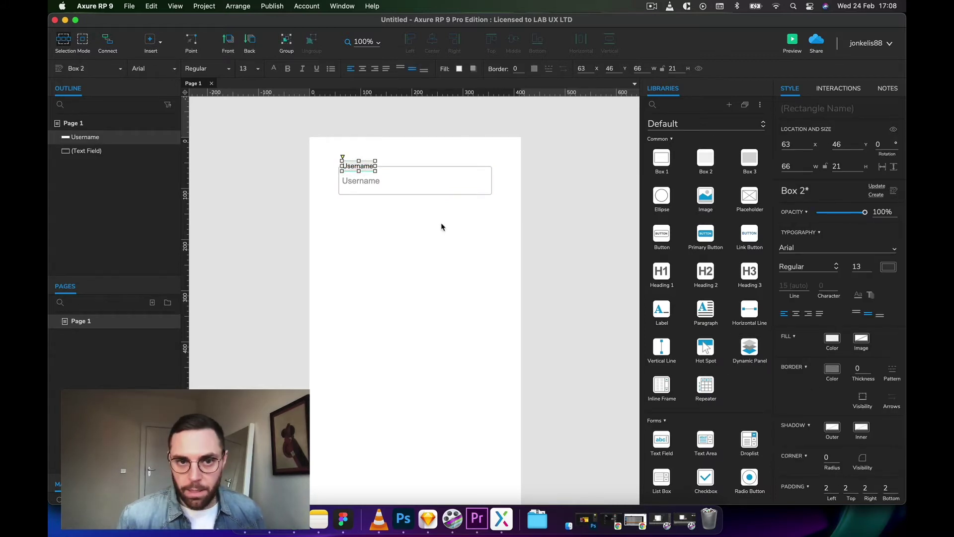
left_click(831, 341)
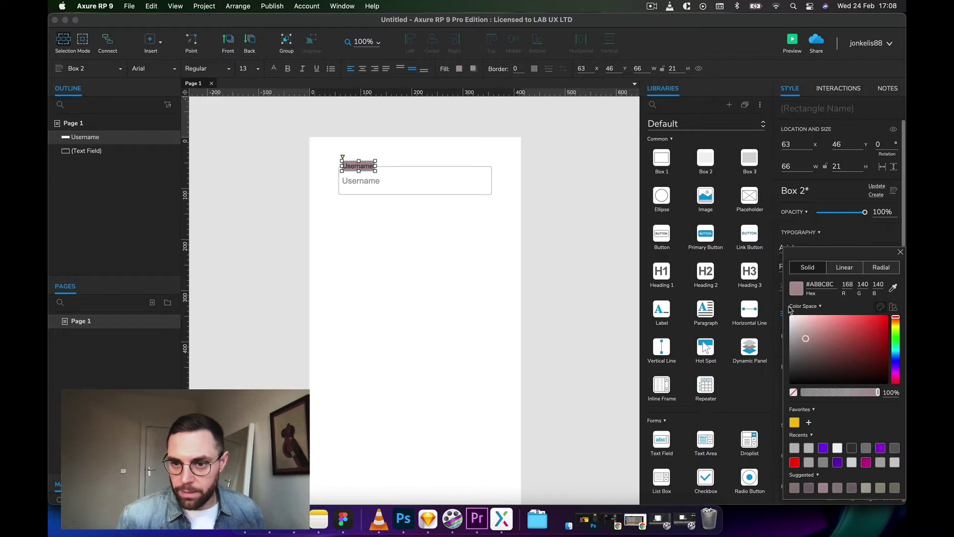
left_click(484, 258)
Step: Colour the Username label text light grey #AEAEAE
left_click(415, 186)
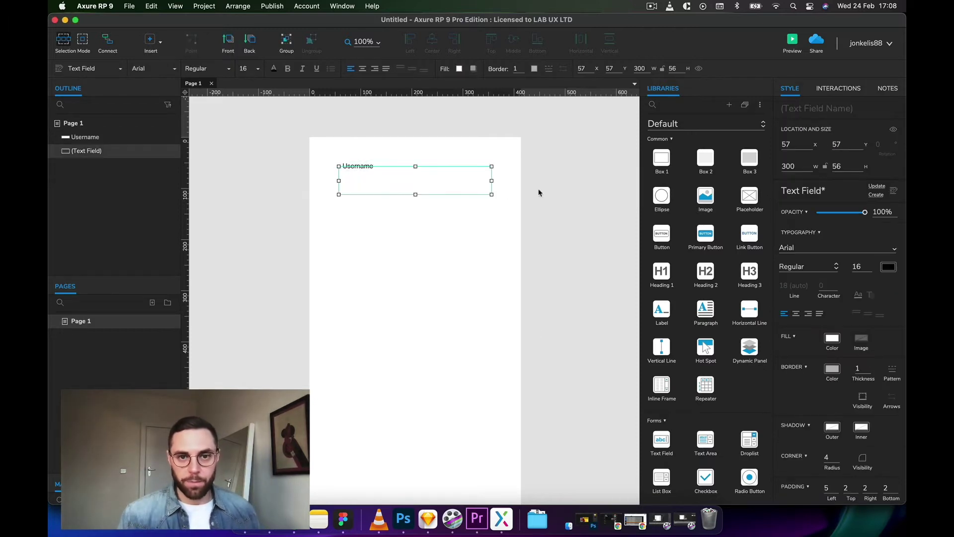
left_click(468, 246)
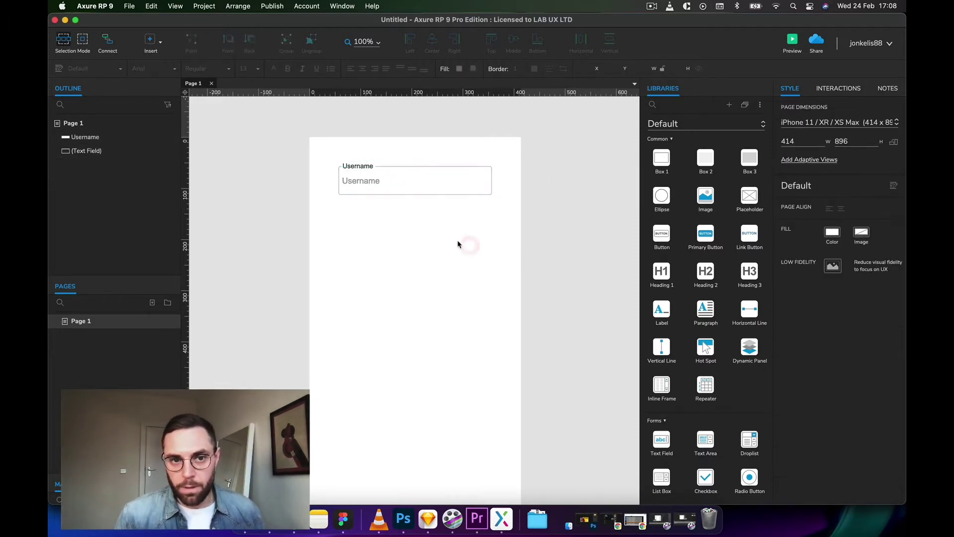
left_click(362, 166)
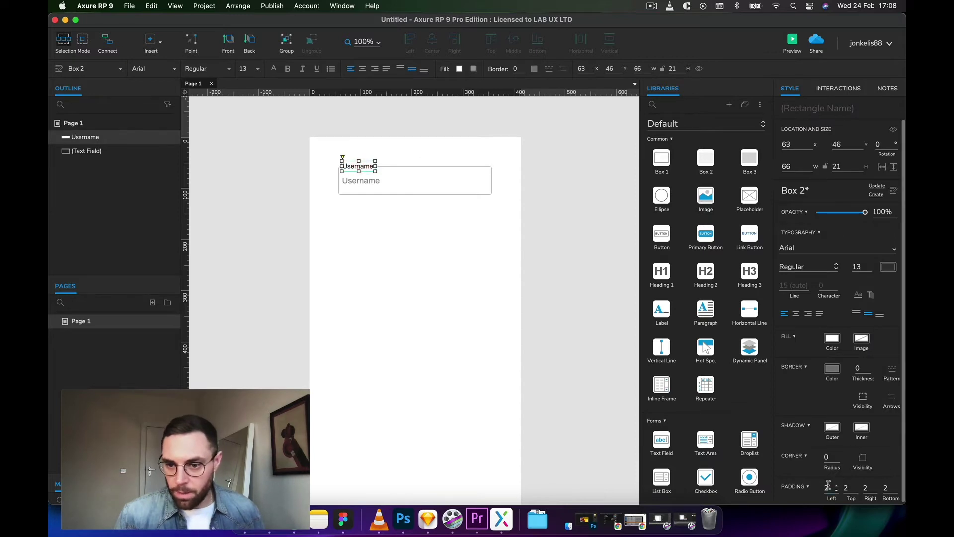
left_click(407, 362)
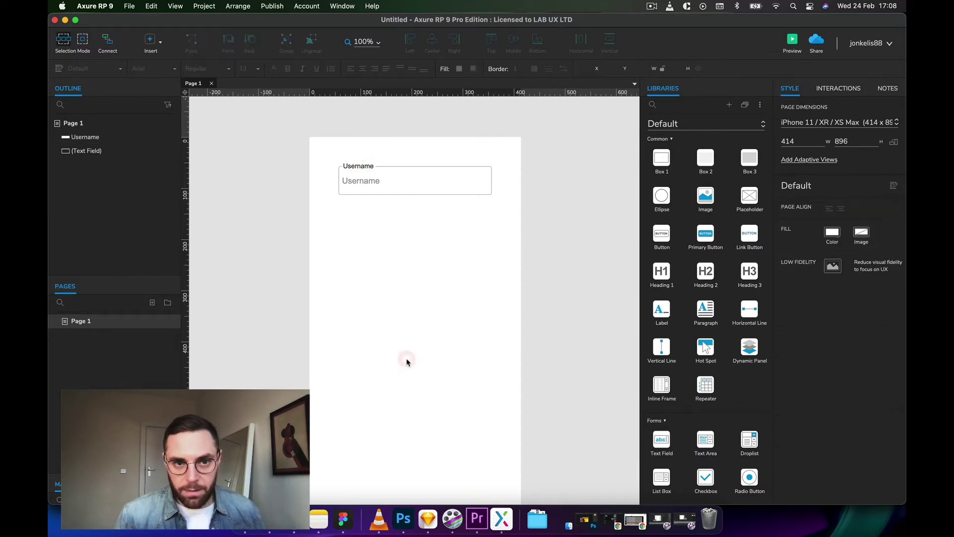
left_click(354, 163)
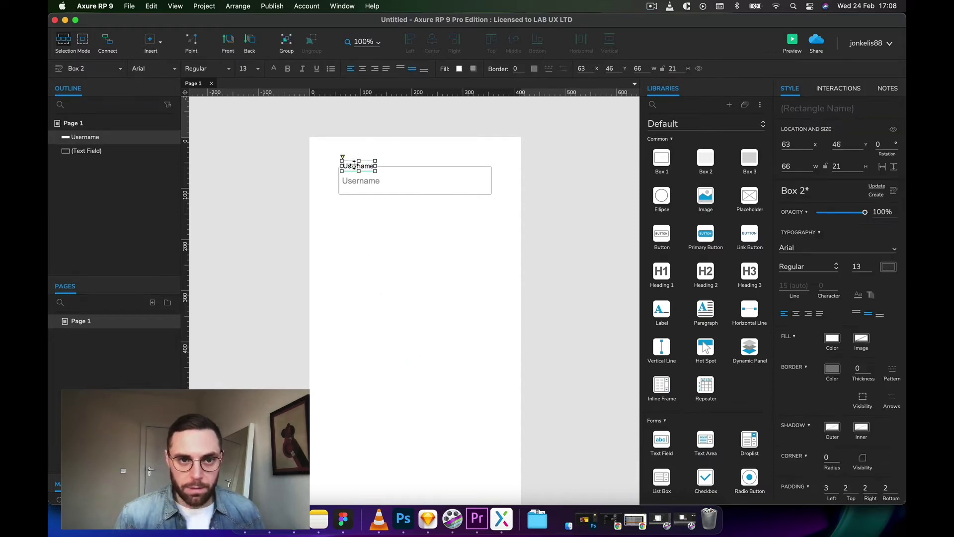
left_click(375, 259)
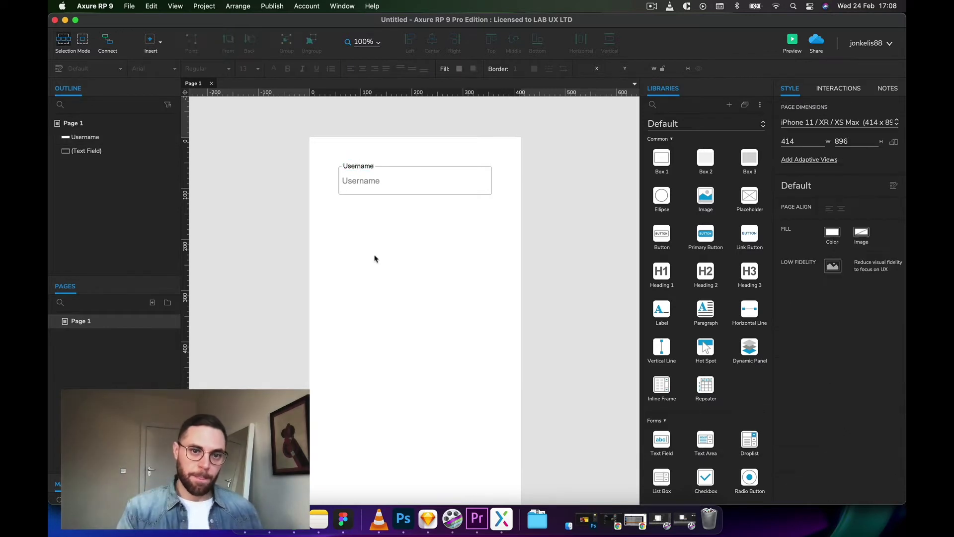
left_click(351, 166)
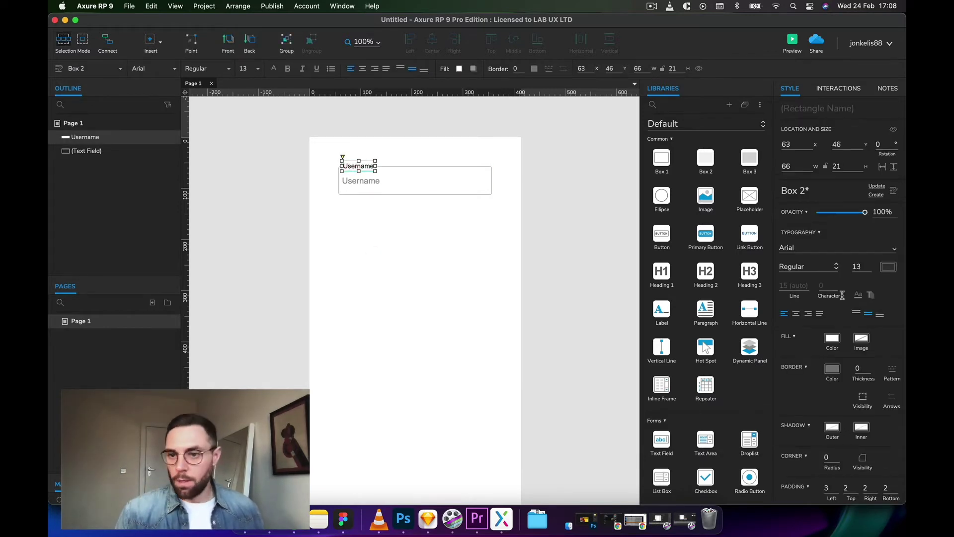
left_click(889, 267)
left_click_drag(797, 351, 779, 338)
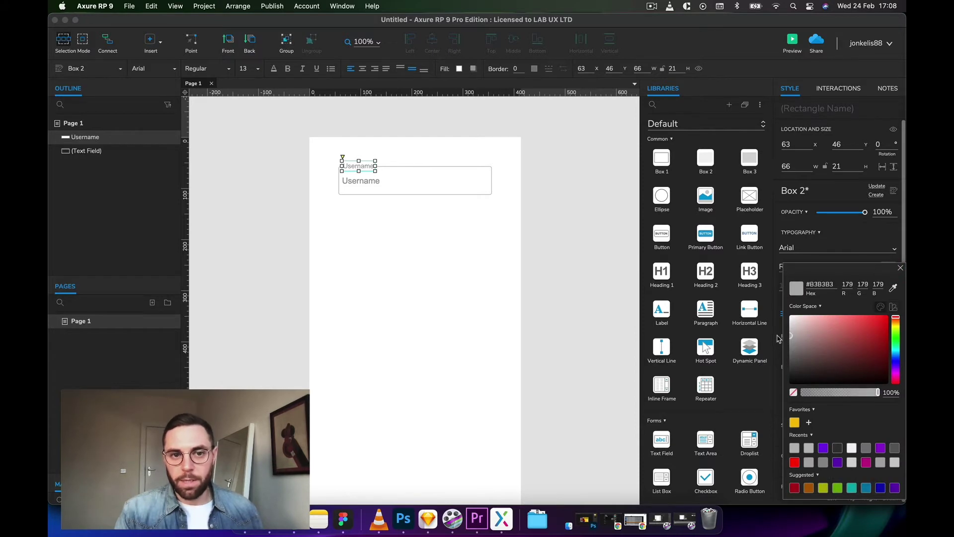
left_click(377, 313)
Step: Enter username_lbl as the label's name and username_field as the text field's name
left_click(347, 169)
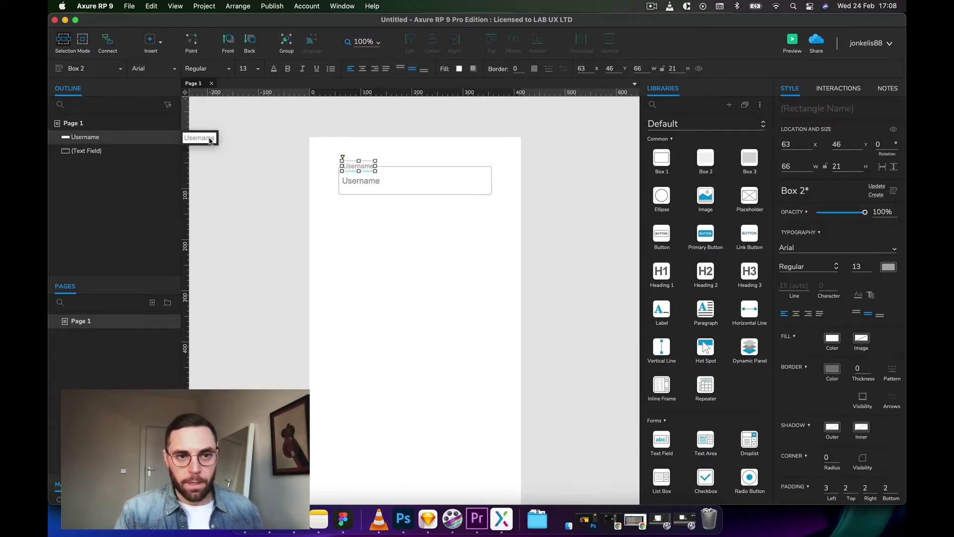
left_click(805, 108)
type("userna")
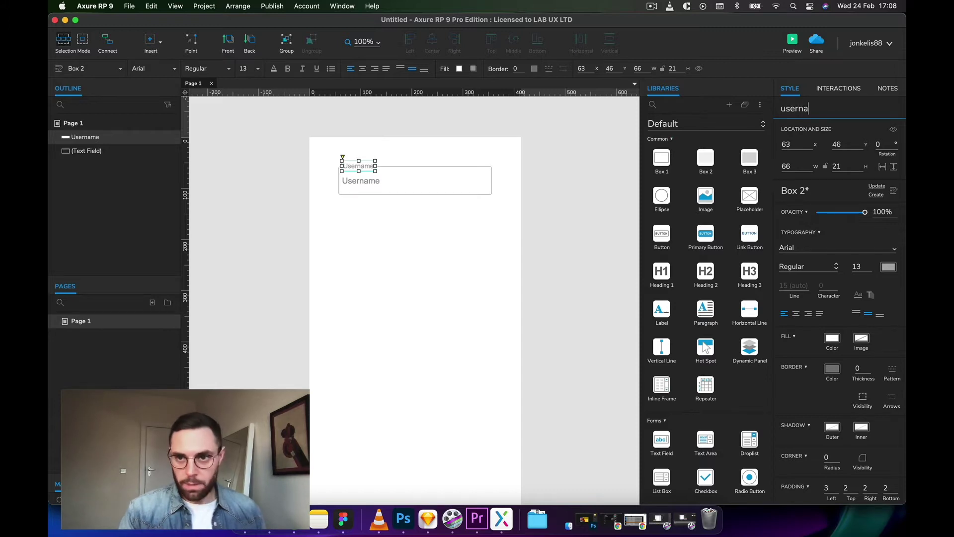
type("me_lbl")
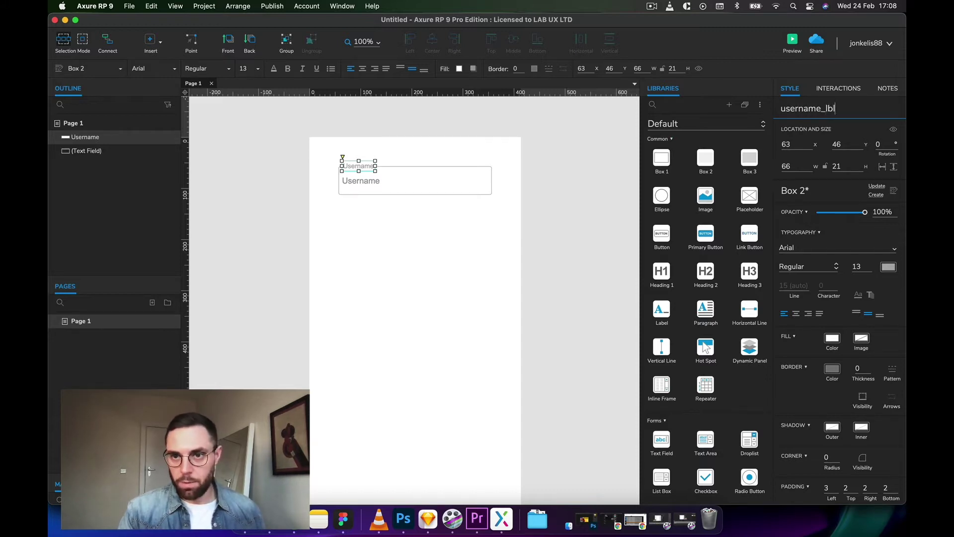
left_click(86, 151)
left_click(852, 108)
type("use")
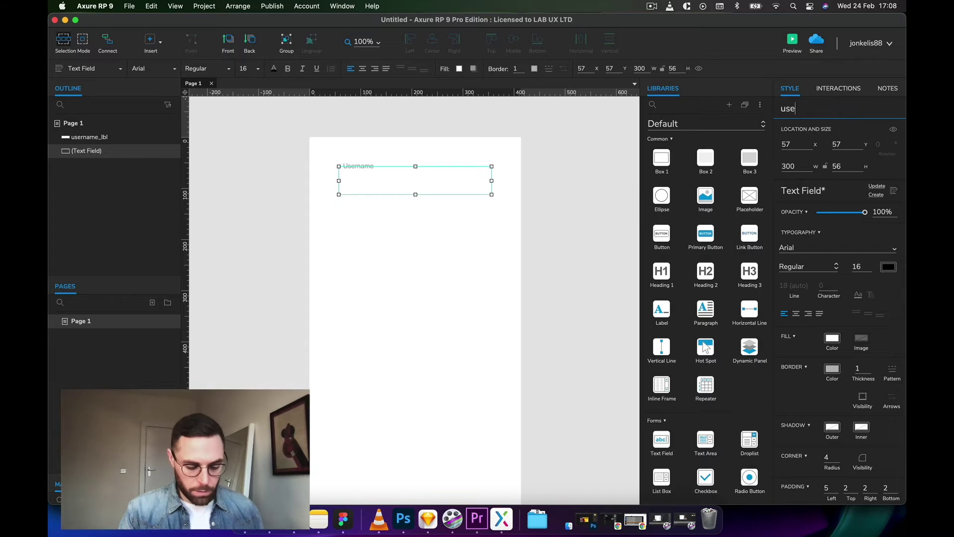
type("rname_field")
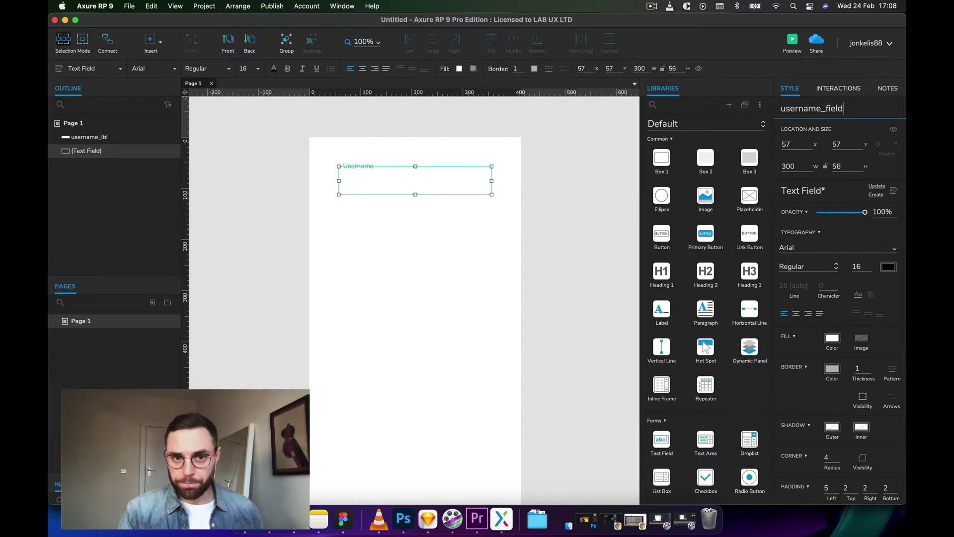
left_click(590, 213)
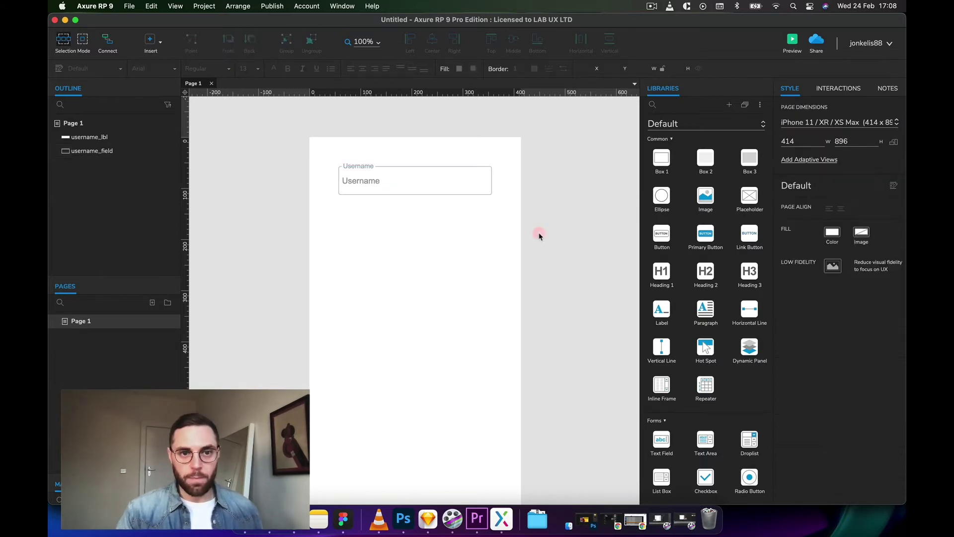
Step: Set username_field's Focused style effect to line colour #6100EE and border thickness 3
left_click(429, 187)
right_click(440, 185)
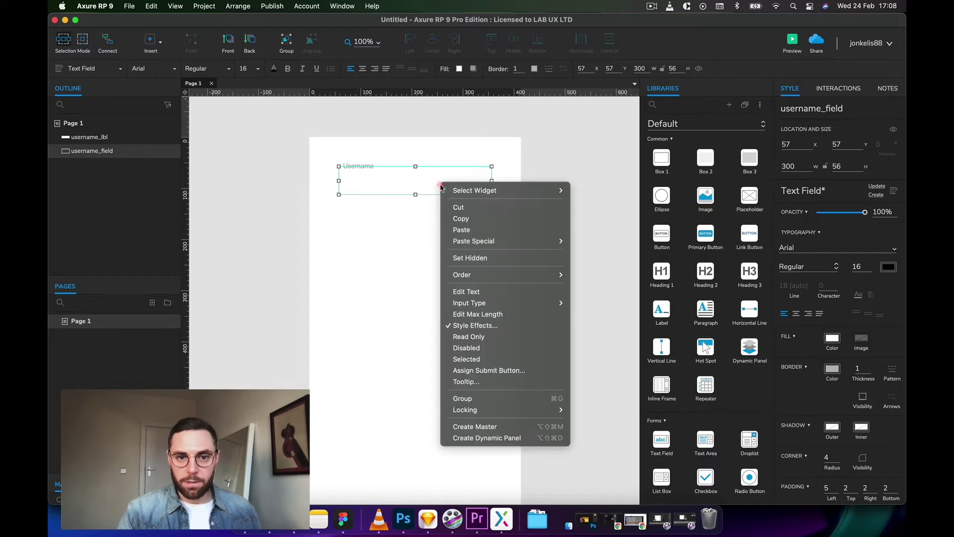
left_click(478, 324)
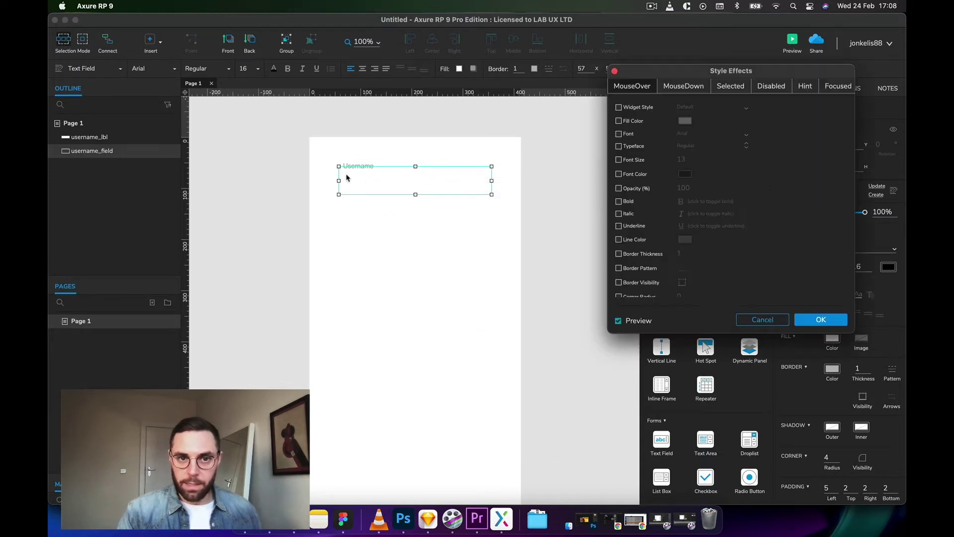
left_click(839, 88)
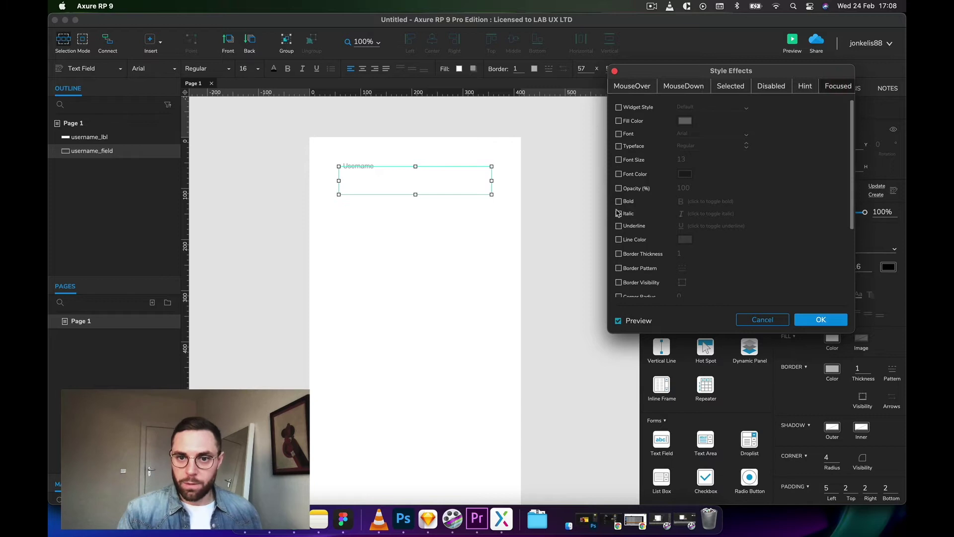
left_click(686, 240)
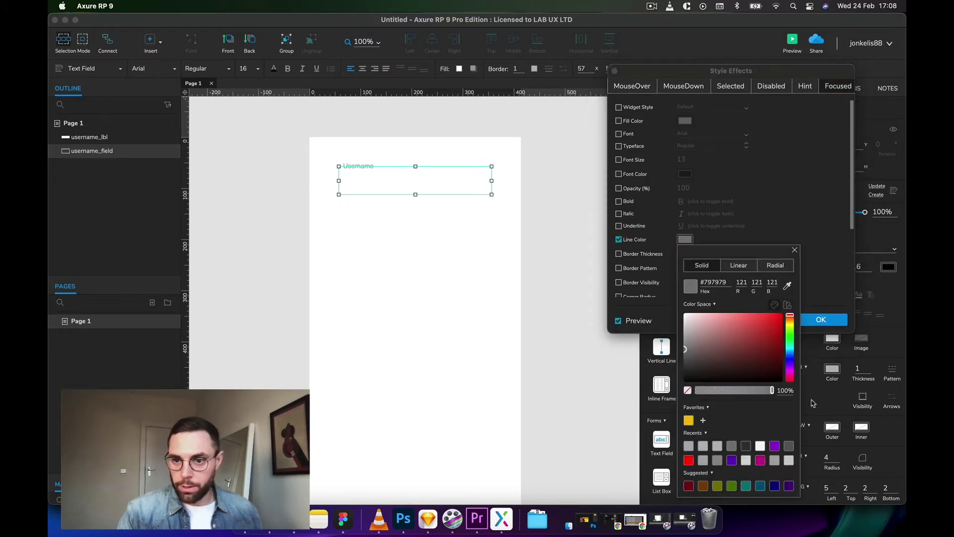
left_click(790, 363)
left_click_drag(776, 354, 784, 318)
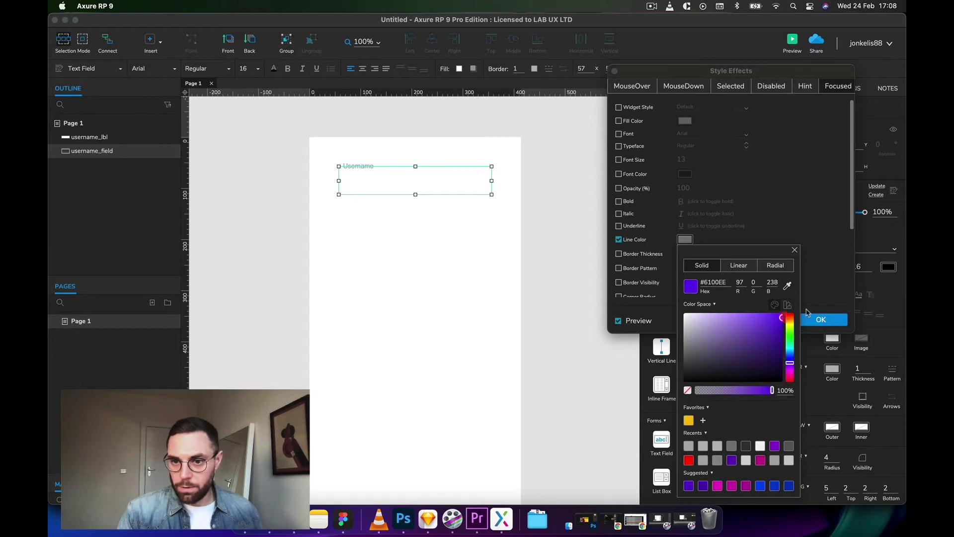
left_click(822, 293)
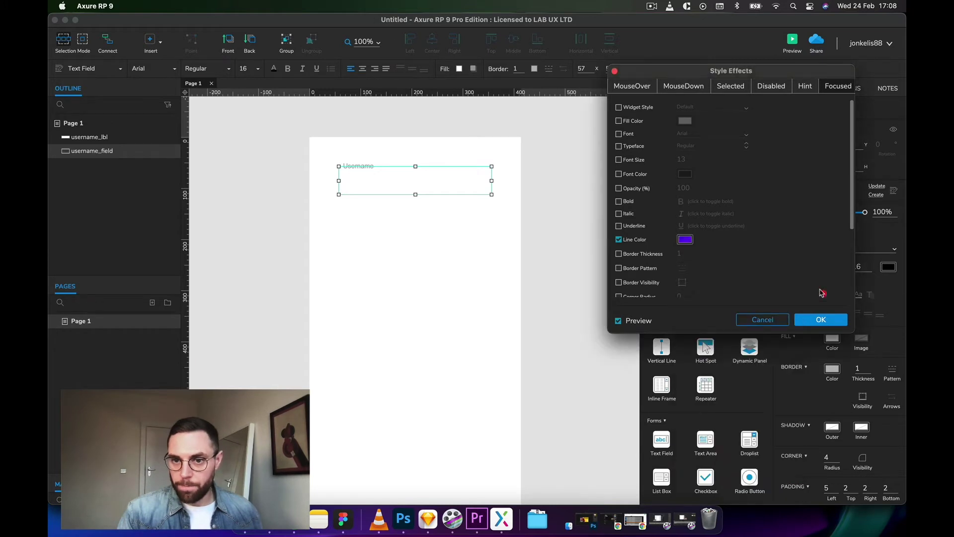
left_click(619, 254)
type("3")
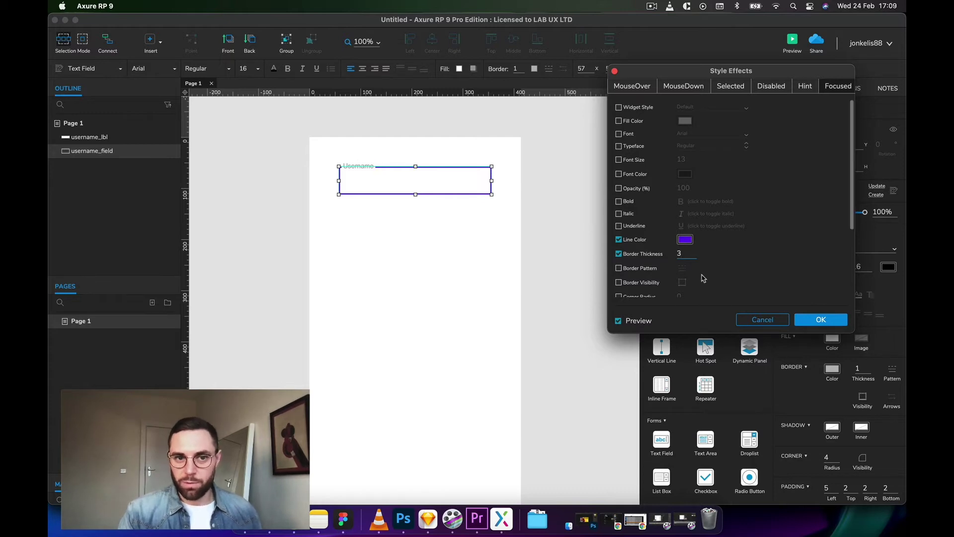
Step: Confirm the focused style, hide username_lbl, and reselect username_field
left_click(822, 321)
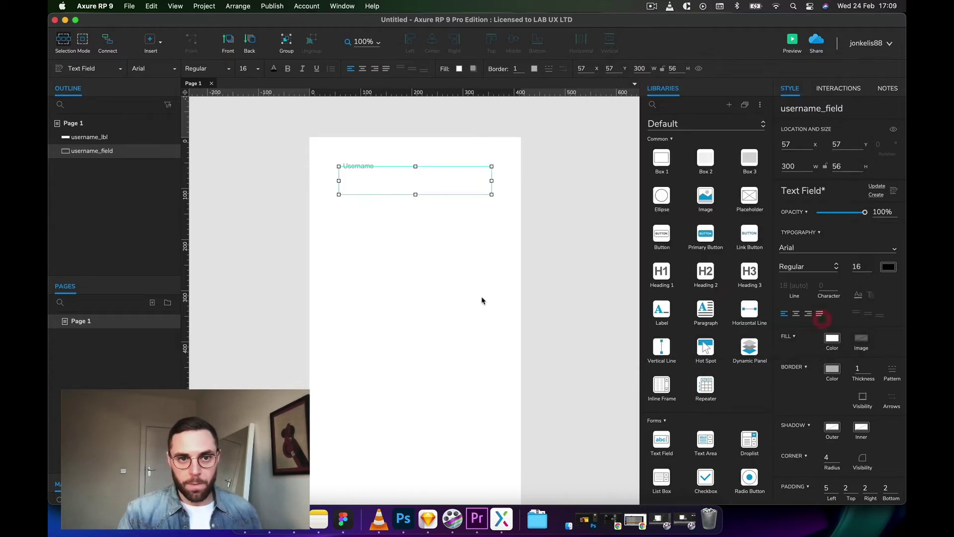
left_click(482, 299)
left_click(362, 169)
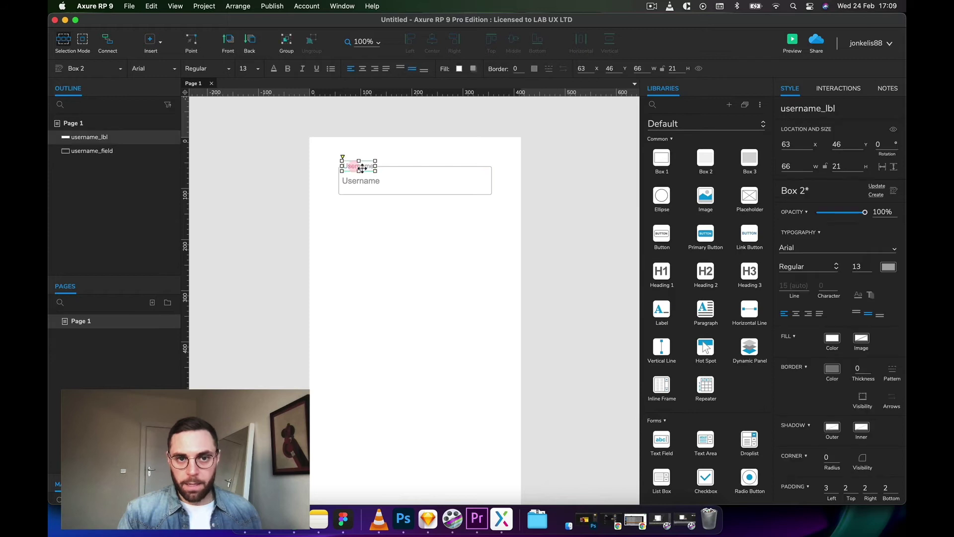
left_click(697, 70)
left_click(341, 234)
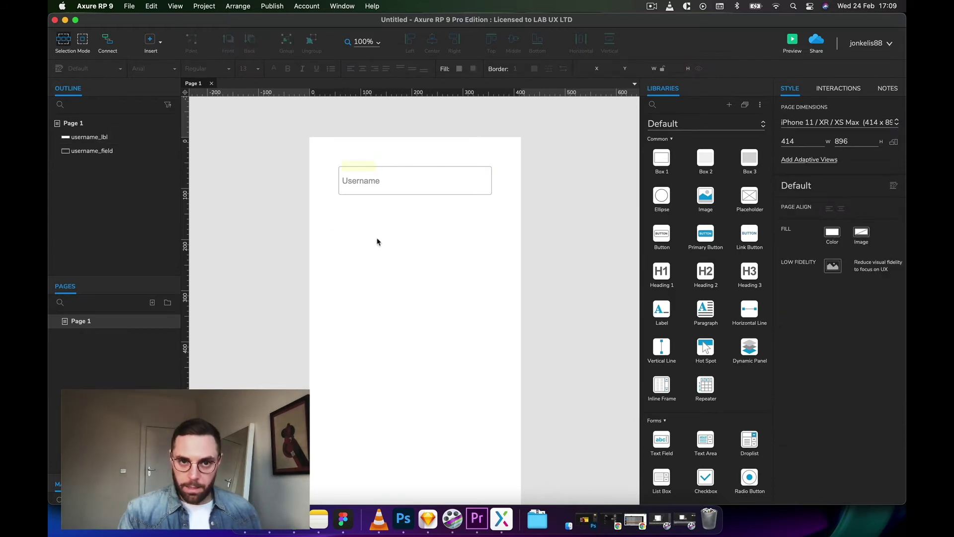
left_click(415, 187)
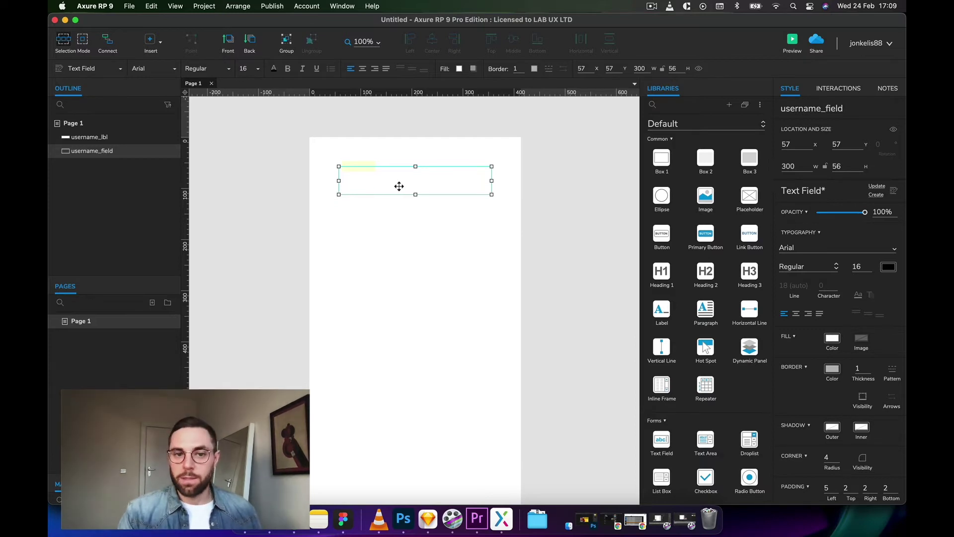
left_click(348, 167)
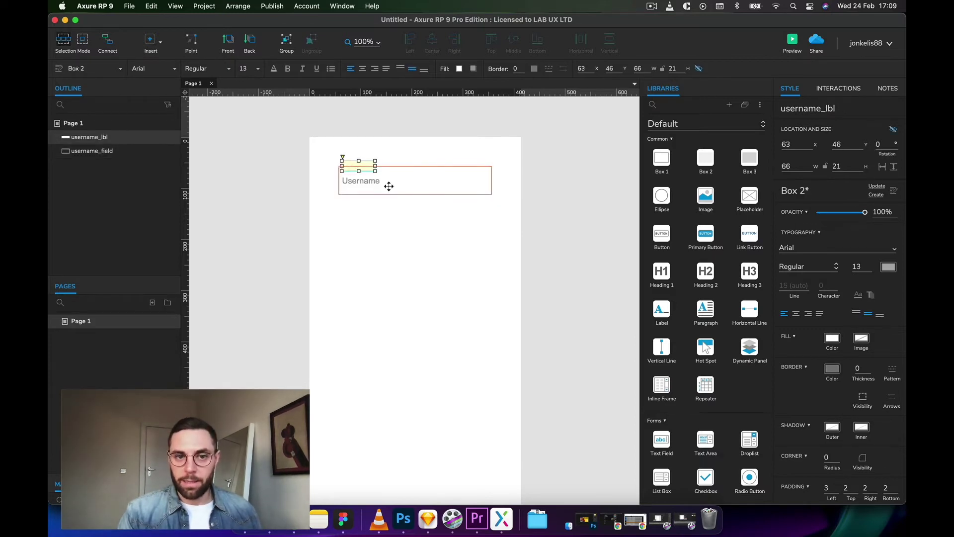
left_click(388, 185)
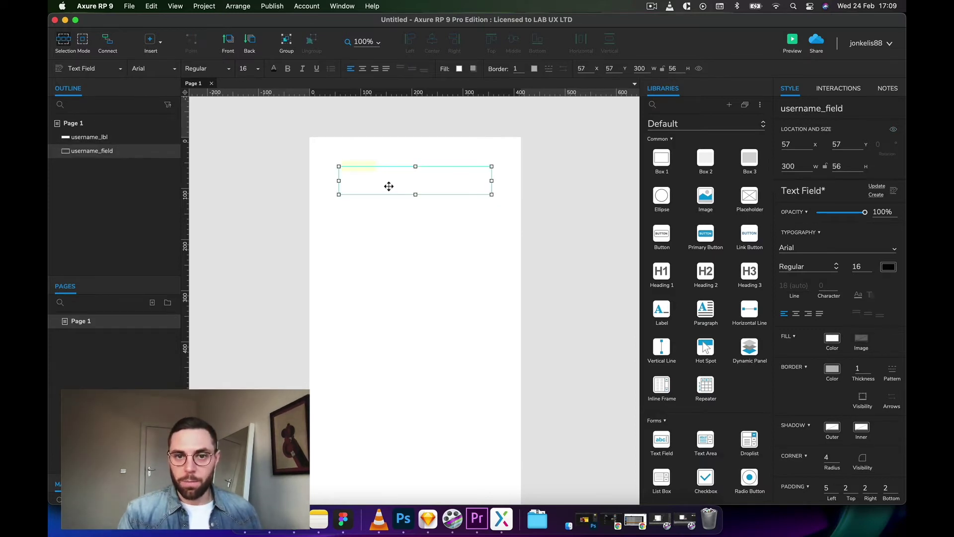
Step: Add a Got Focus interaction that shows username_lbl with a 150 ms fade
left_click(839, 89)
left_click(805, 147)
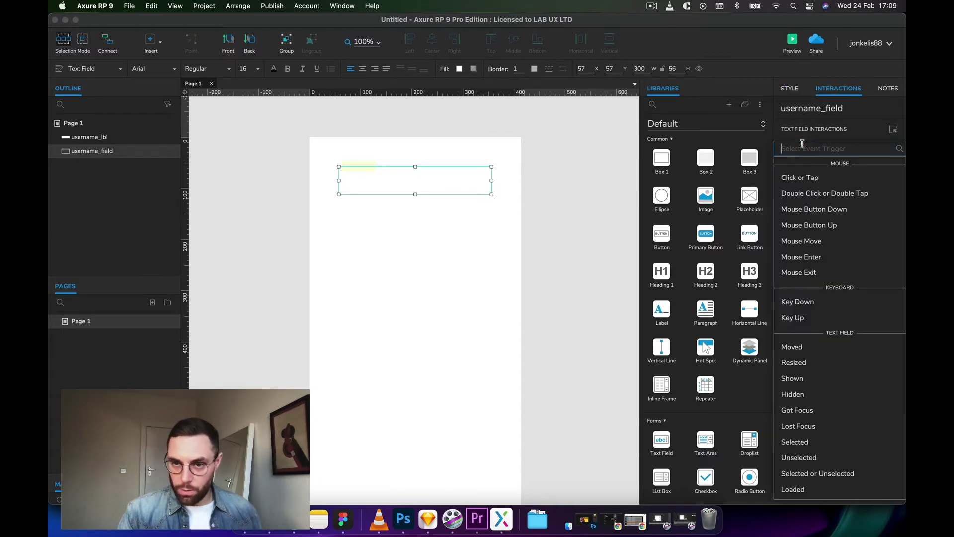
type("got fo")
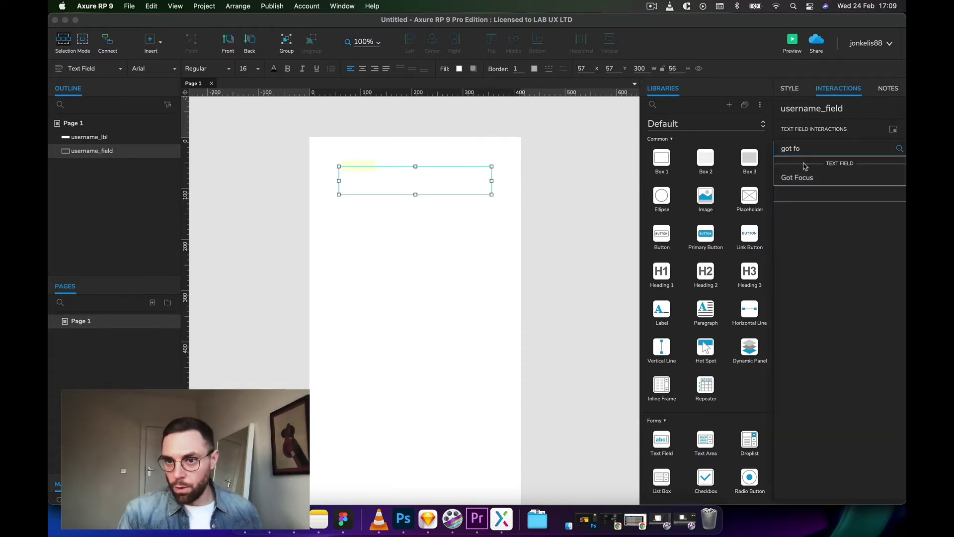
left_click(798, 178)
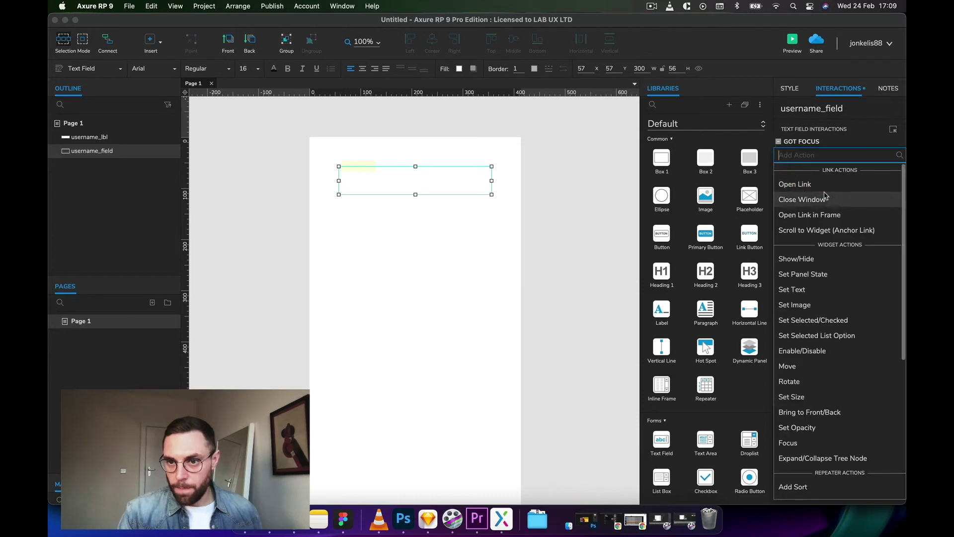
left_click(793, 262)
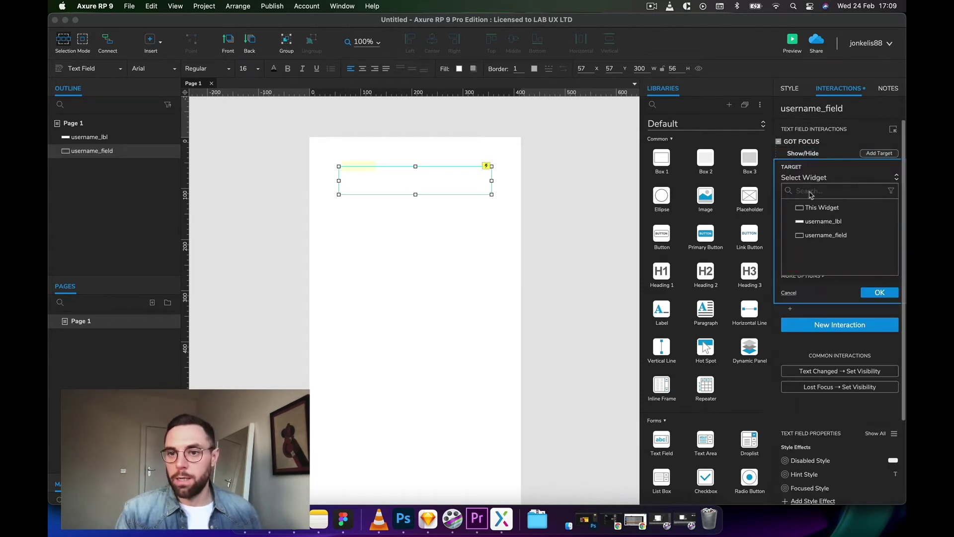
left_click(811, 221)
left_click(795, 246)
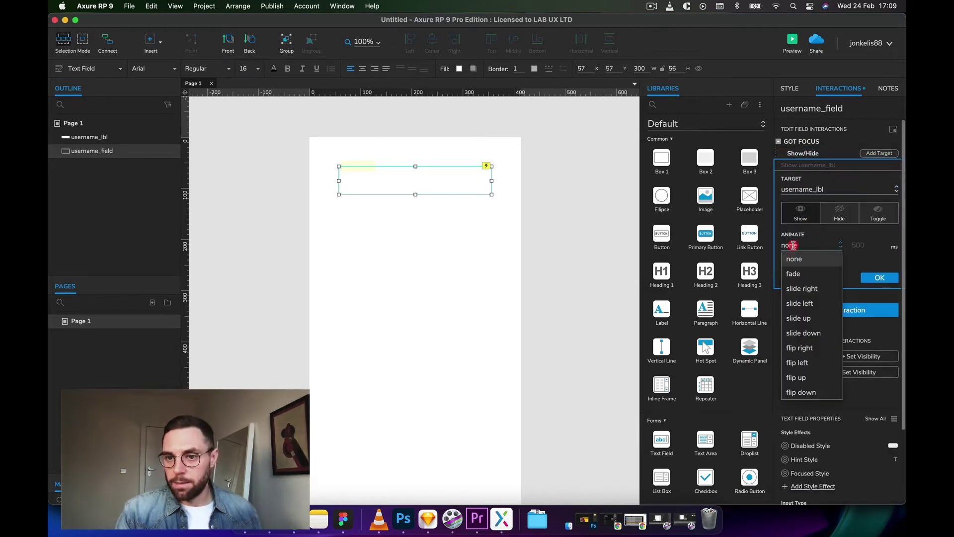
left_click(790, 273)
left_click_drag(868, 243, 852, 242)
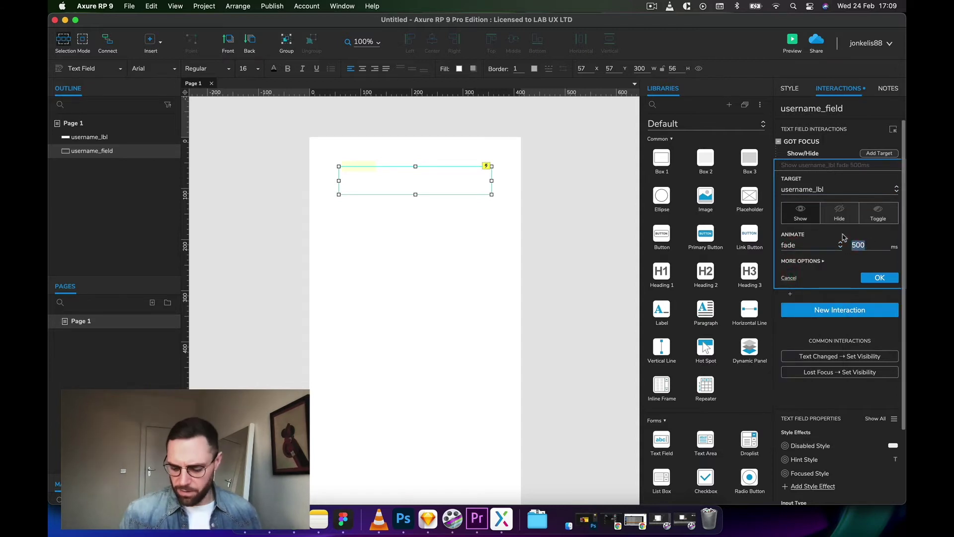
left_click(875, 279)
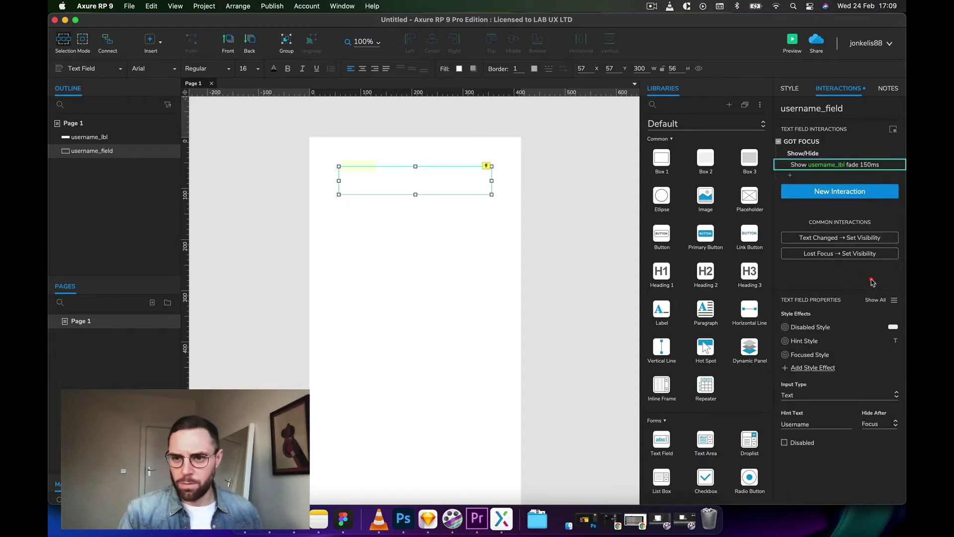
Step: Select and deselect the Username field and label to review the page
left_click(423, 241)
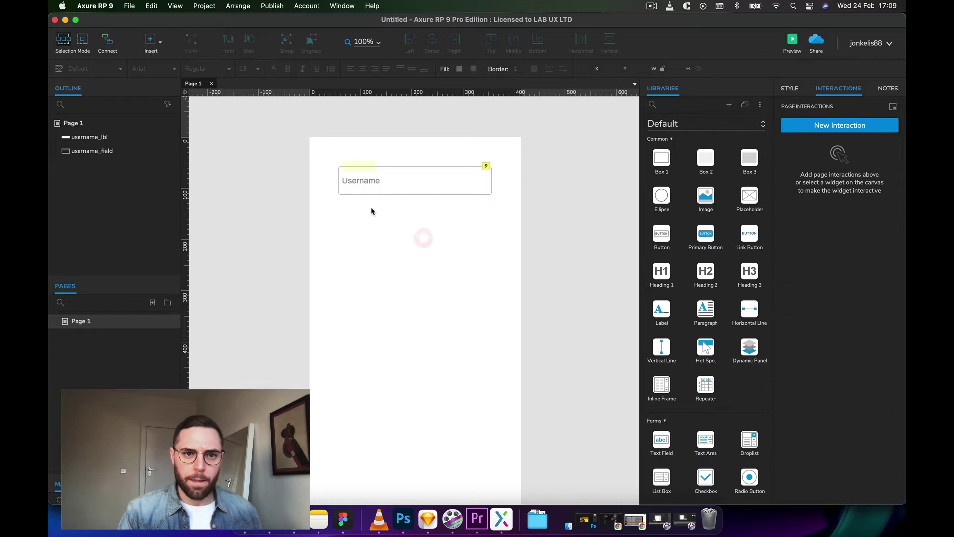
left_click(502, 272)
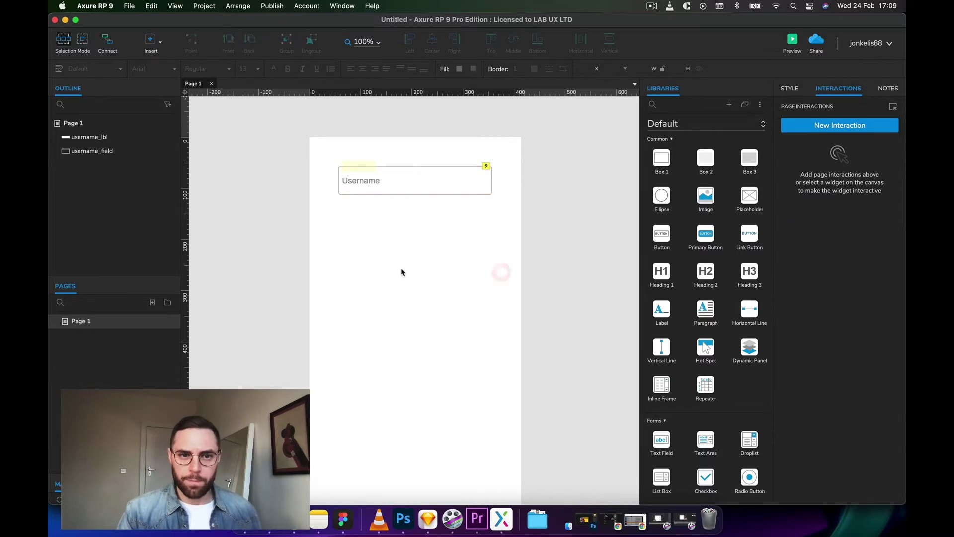
left_click(423, 187)
left_click(353, 207)
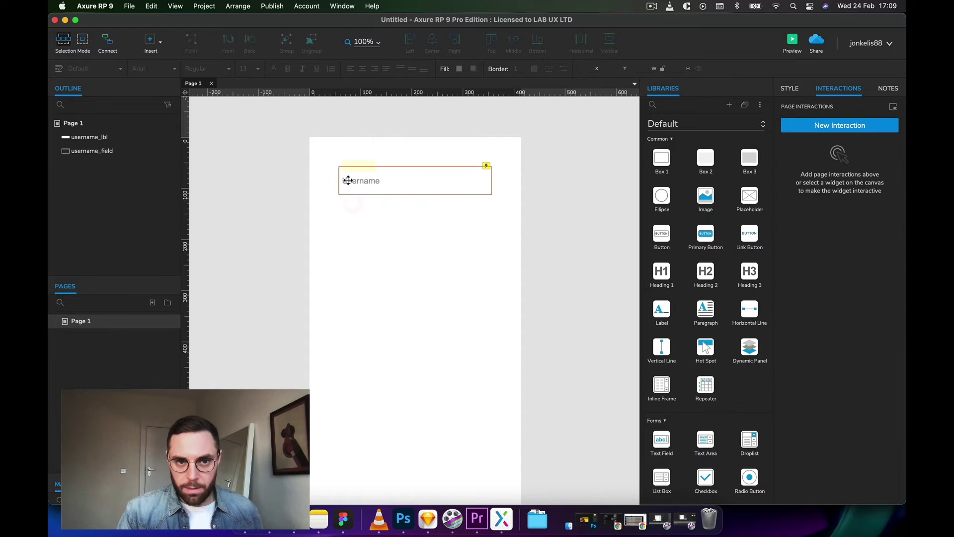
left_click(362, 183)
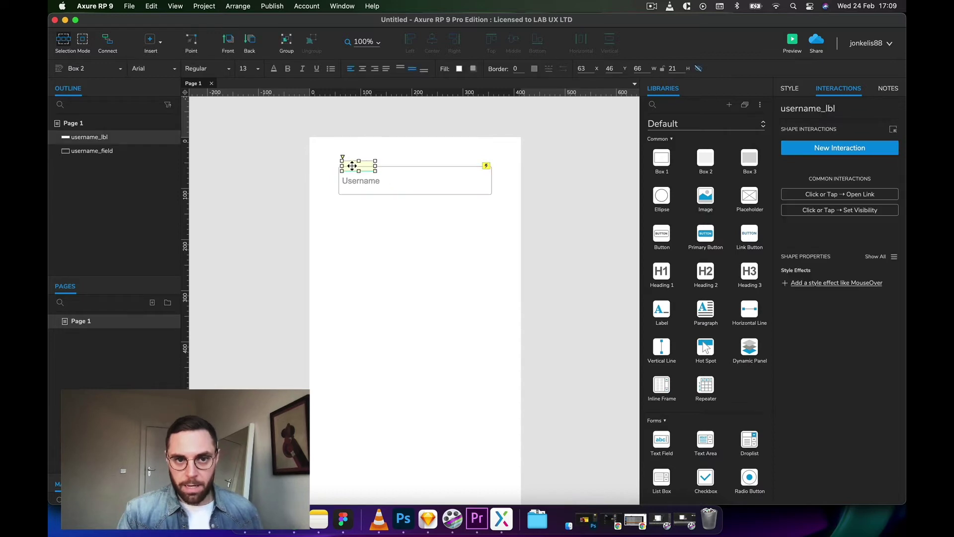
left_click(374, 233)
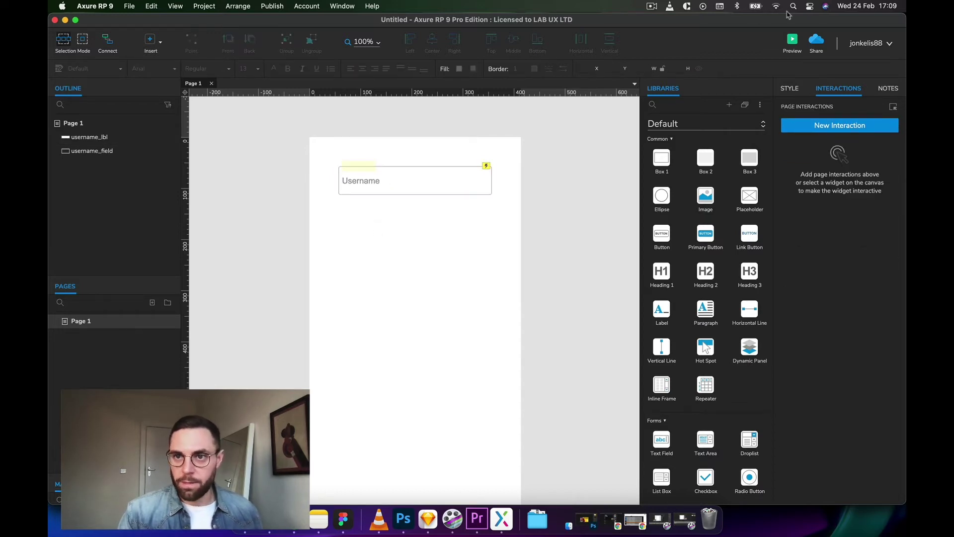
Step: Preview in Chrome, focus Username and type sample text, then return to Axure
left_click(790, 44)
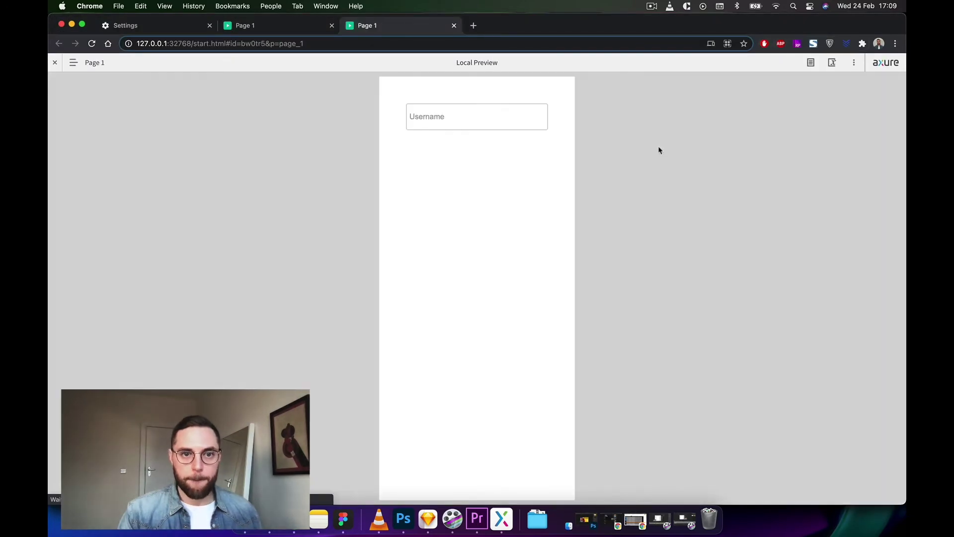
left_click(425, 127)
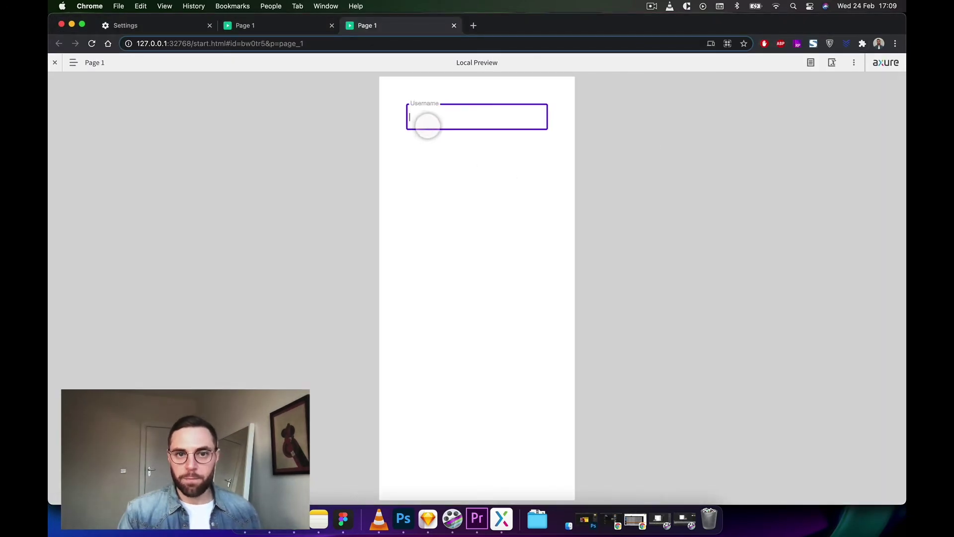
type("lkjlkjlkj")
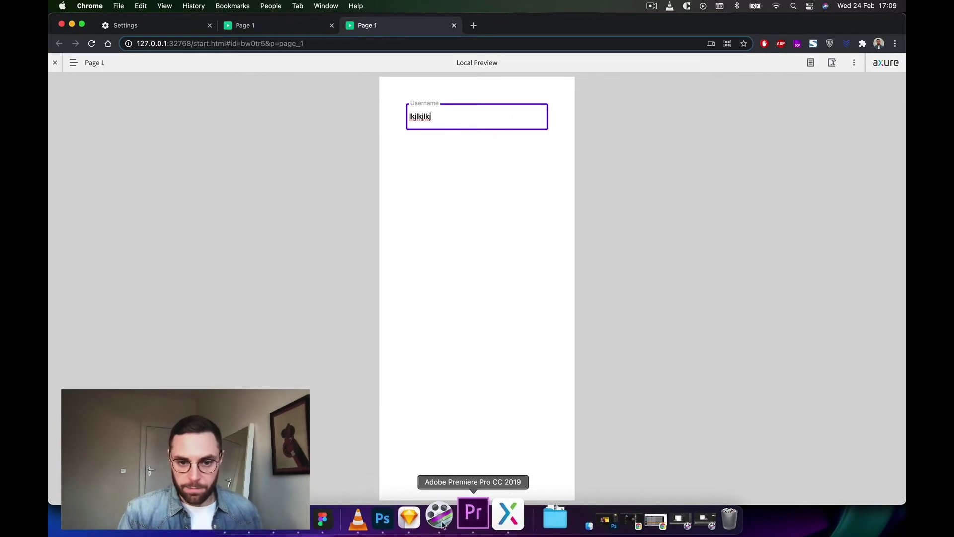
left_click(505, 520)
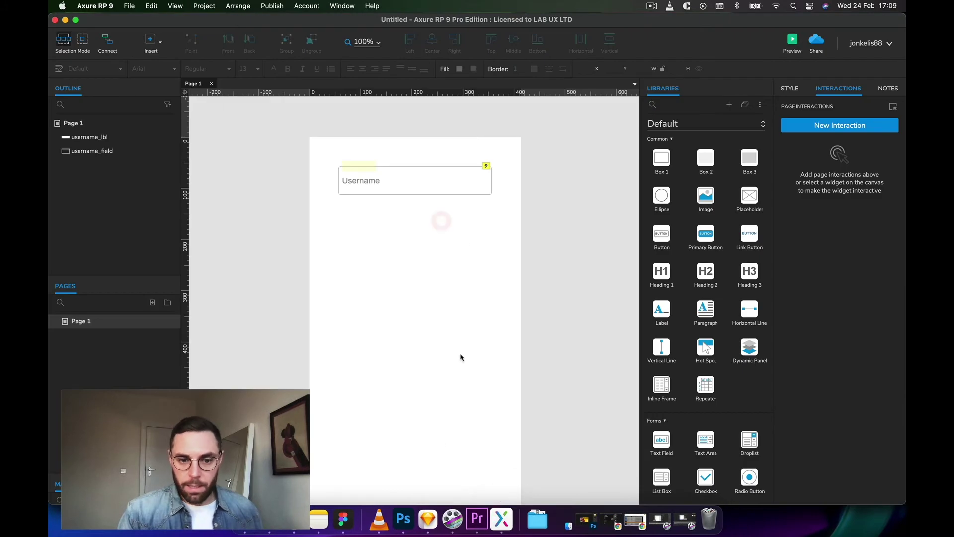
Step: Copy the clear (×) icon in Sketch using the Axure 'Copy Selection for RP' plugin
left_click(427, 519)
left_click(445, 265)
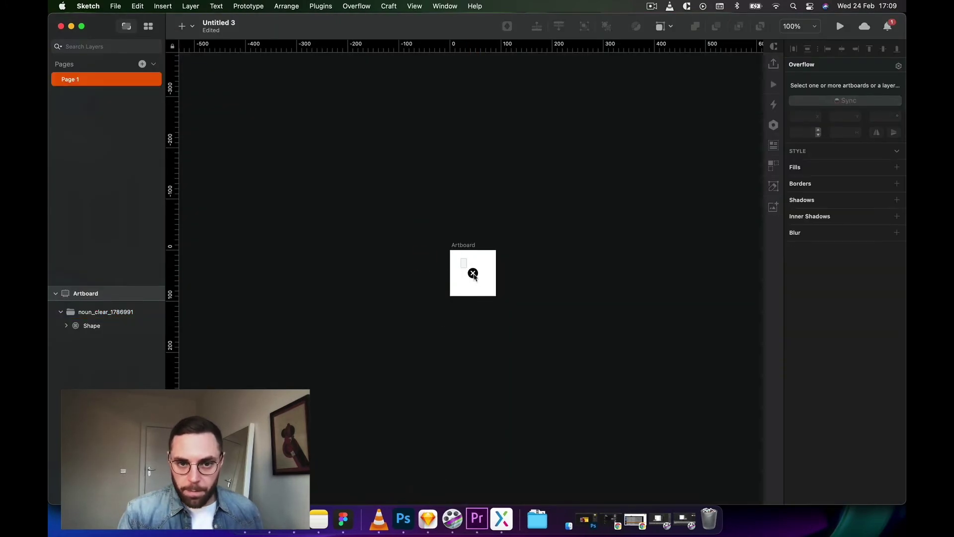
left_click(477, 277)
left_click(320, 6)
mouse_move(347, 21)
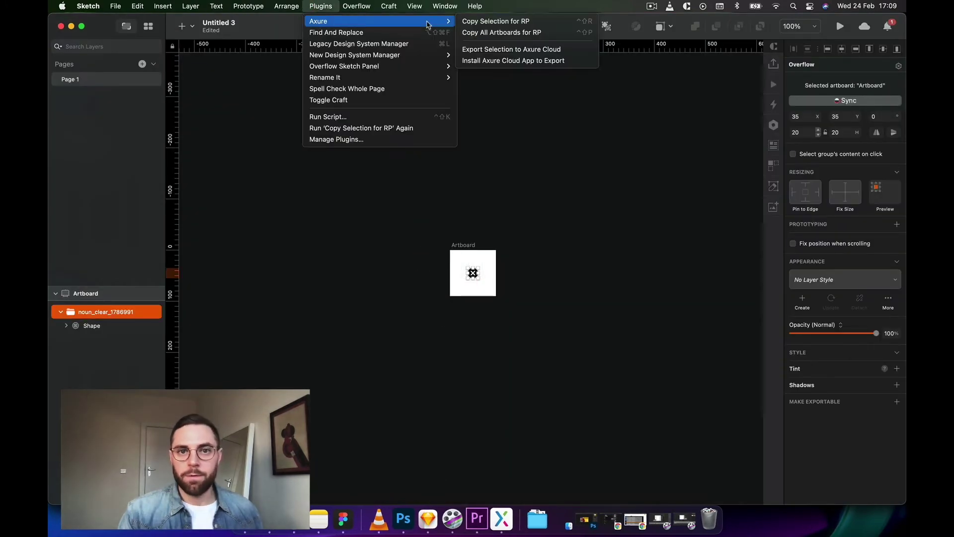
left_click(490, 20)
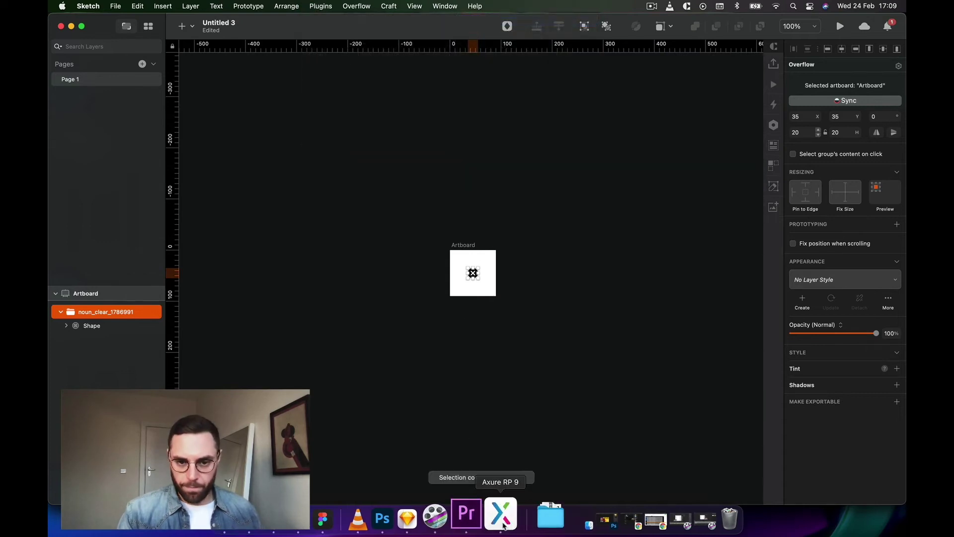
Step: Paste the icon into Axure, nudge it upward and move it out of its group
left_click(502, 519)
key("super+v")
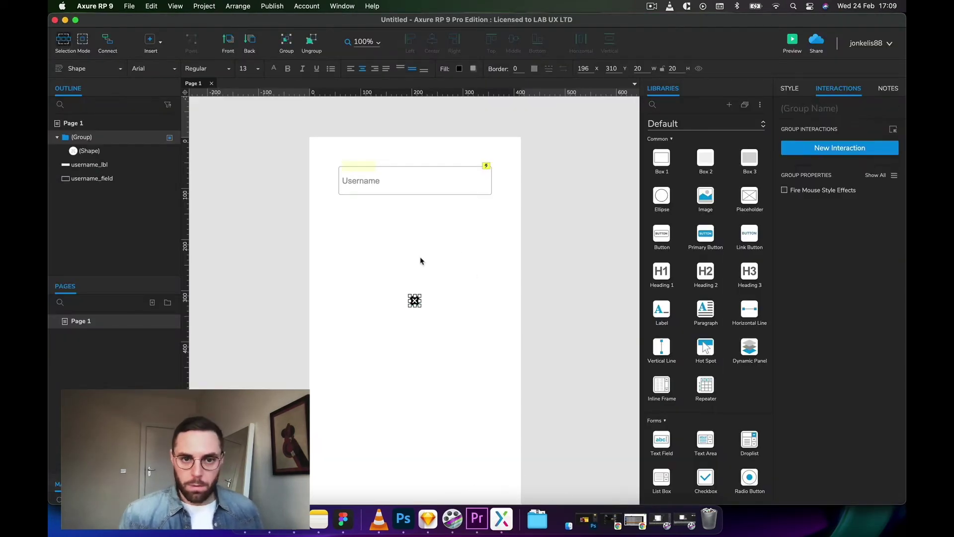
left_click(414, 297)
left_click_drag(414, 297, 415, 289)
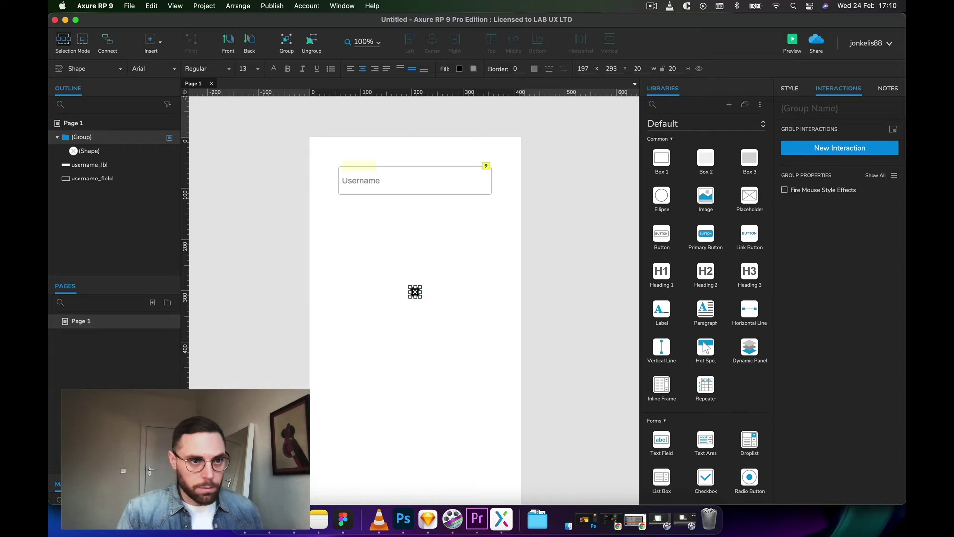
left_click_drag(85, 150, 75, 132)
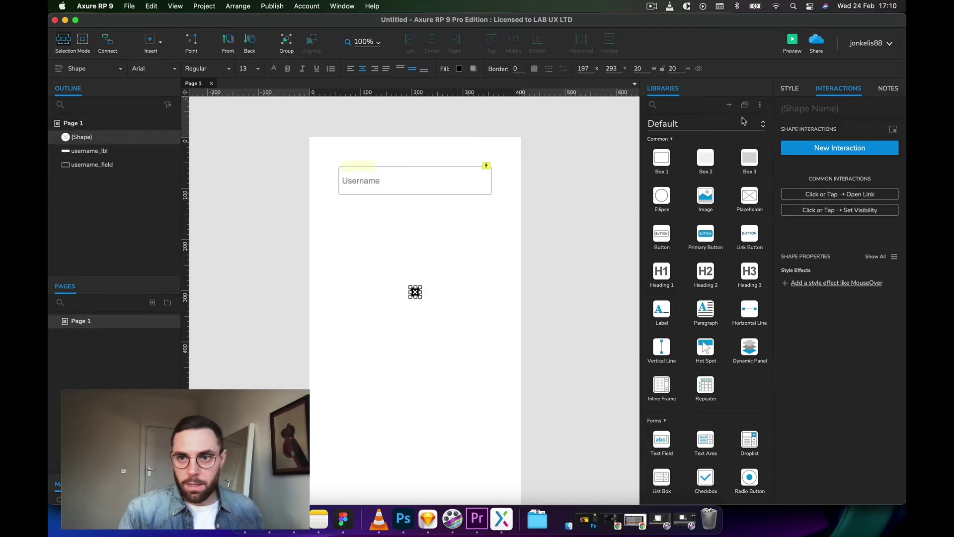
Step: Move clear_username to the Username field's right end (x 322, y 75) at 30% opacity
left_click(510, 258)
left_click_drag(416, 292, 479, 180)
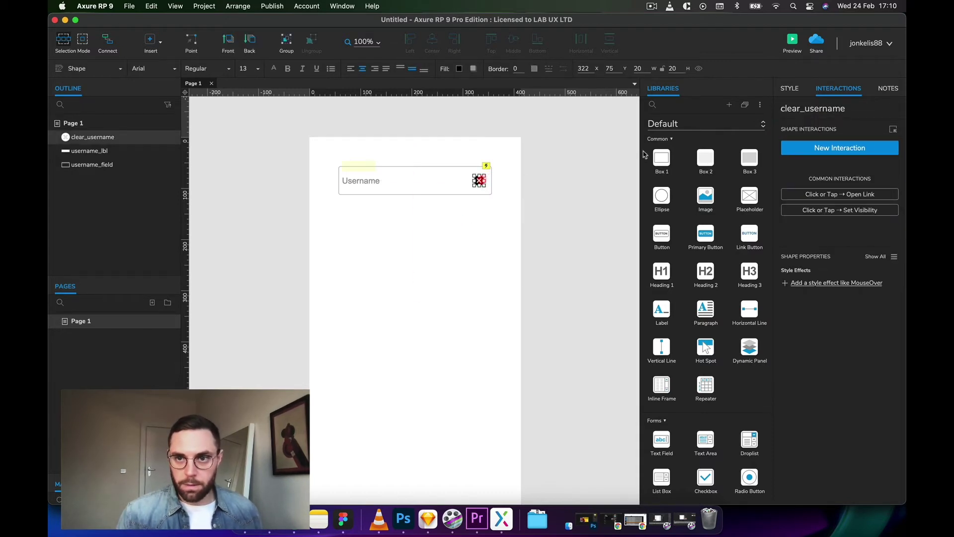
left_click(779, 89)
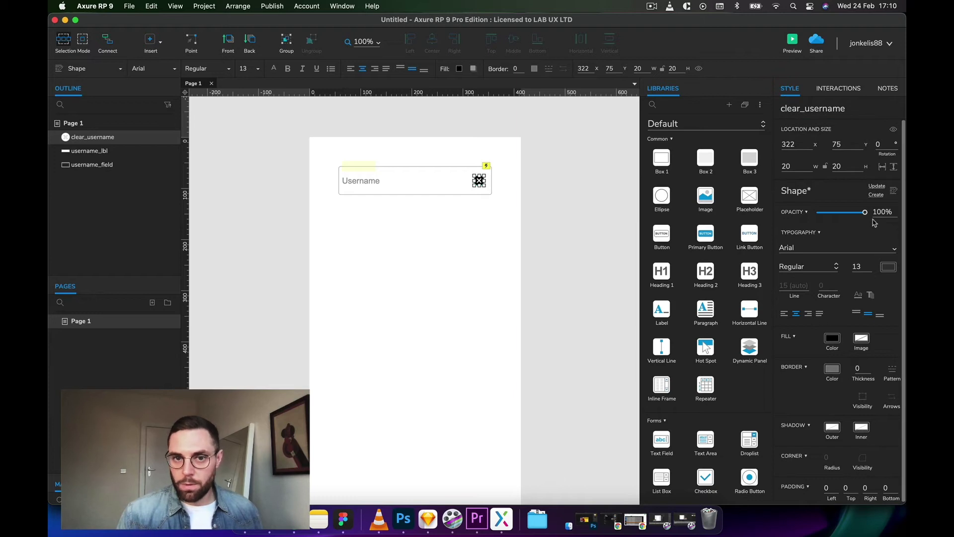
key("BackSpace")
key("BackSpace")
type("30")
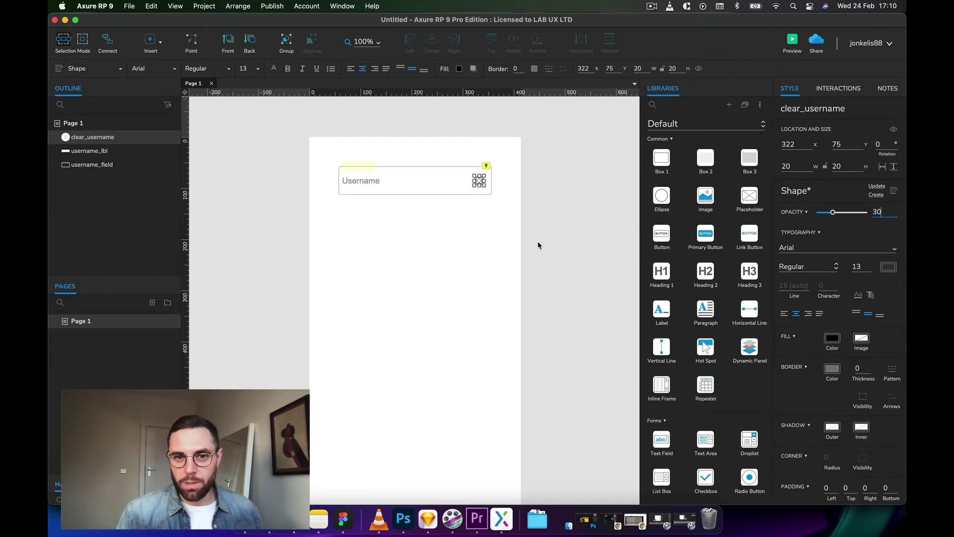
left_click(298, 358)
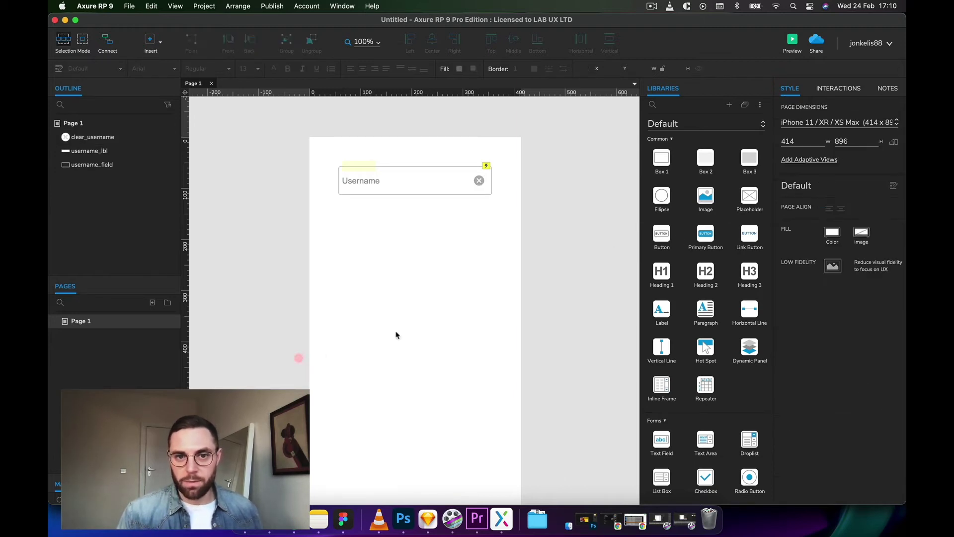
left_click(478, 180)
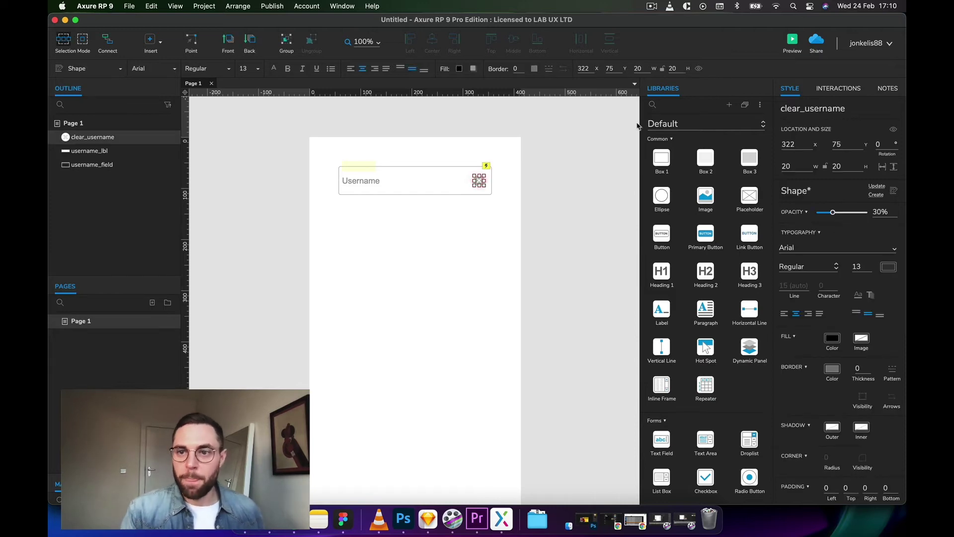
left_click(841, 90)
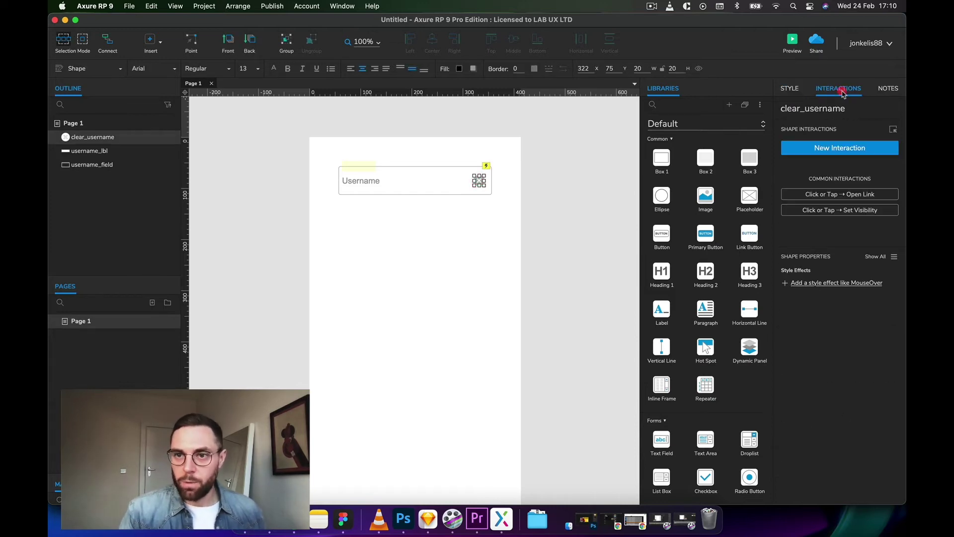
Step: Add a Click or Tap Set Text action on clear_username that empties username_lbl
left_click(825, 150)
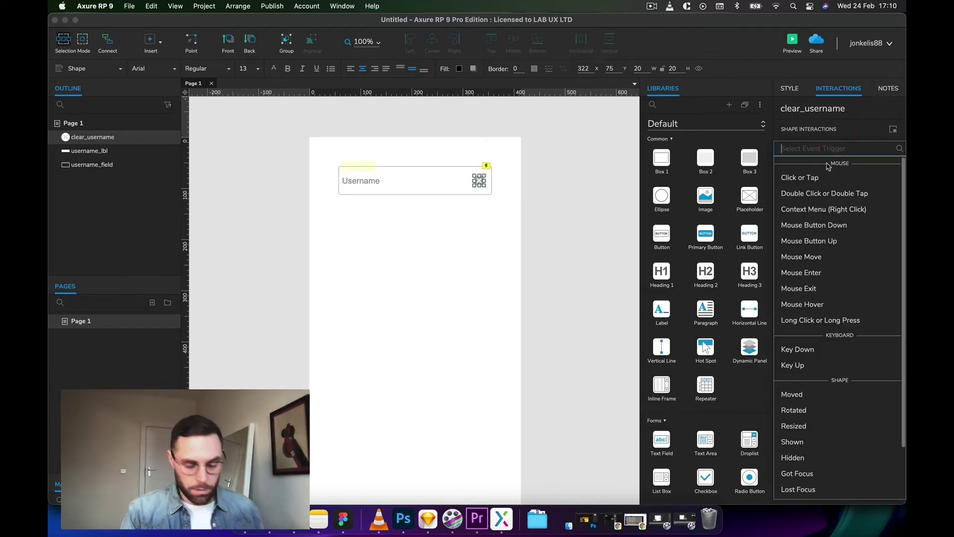
left_click(792, 178)
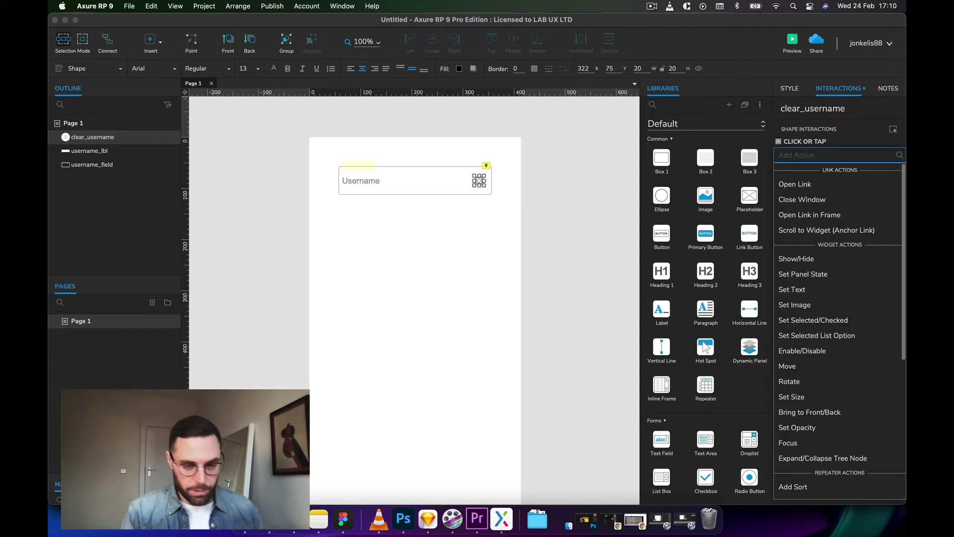
type("set t")
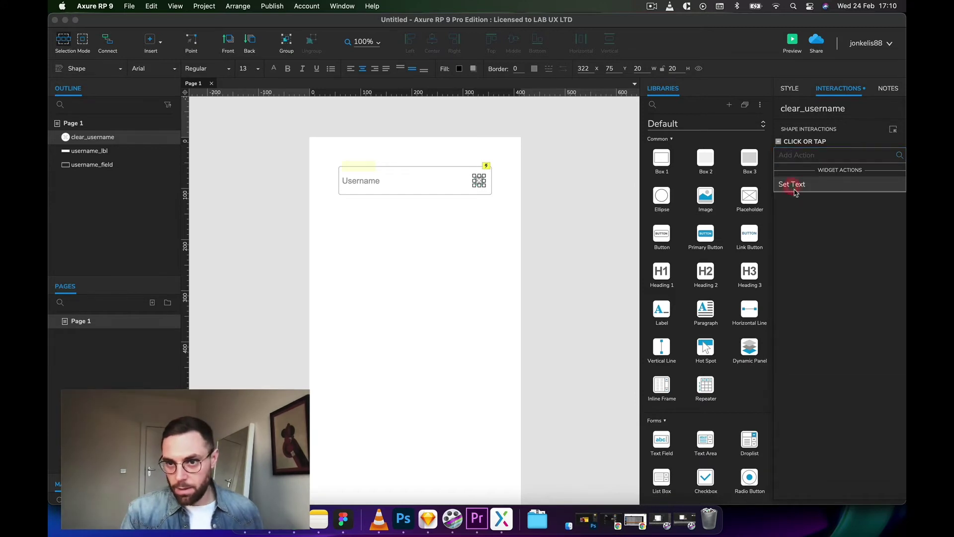
left_click(793, 185)
left_click(820, 249)
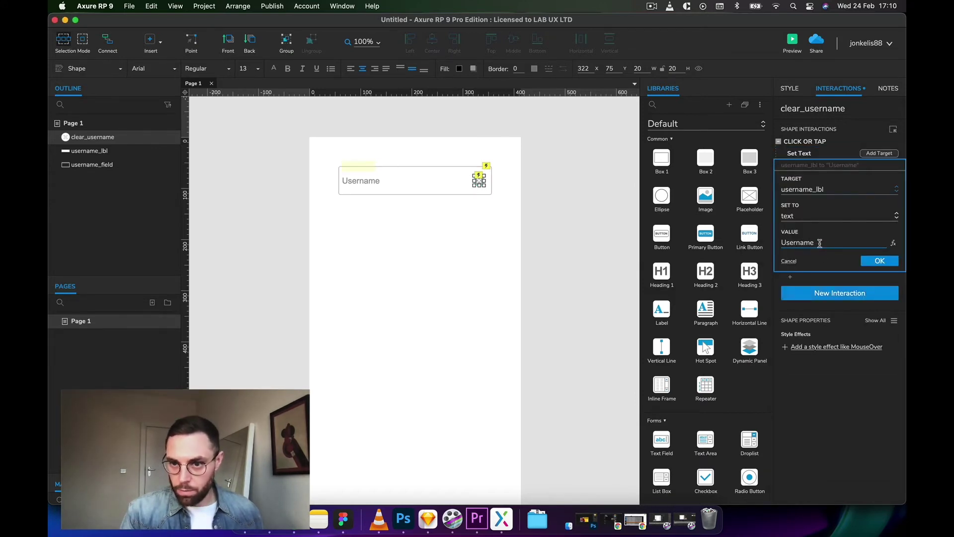
key("BackSpace")
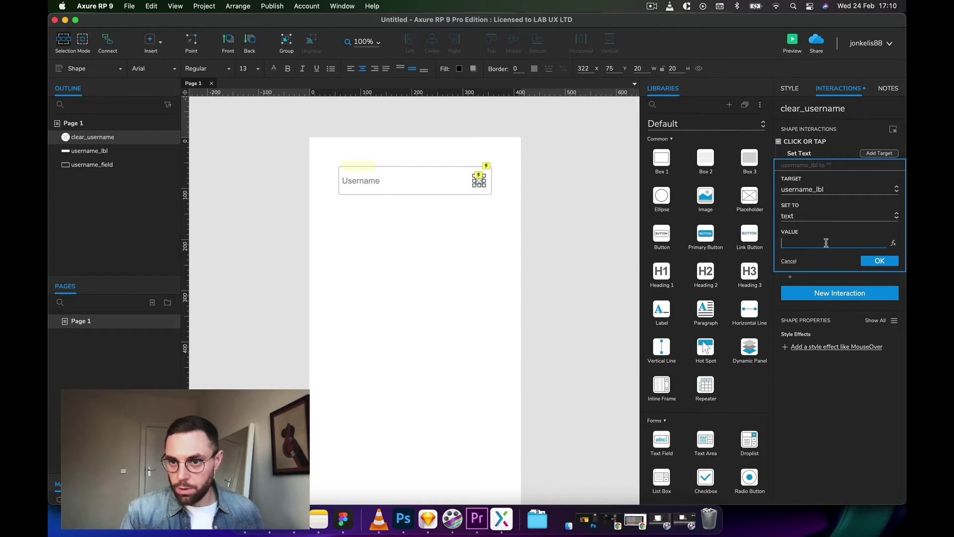
left_click(880, 261)
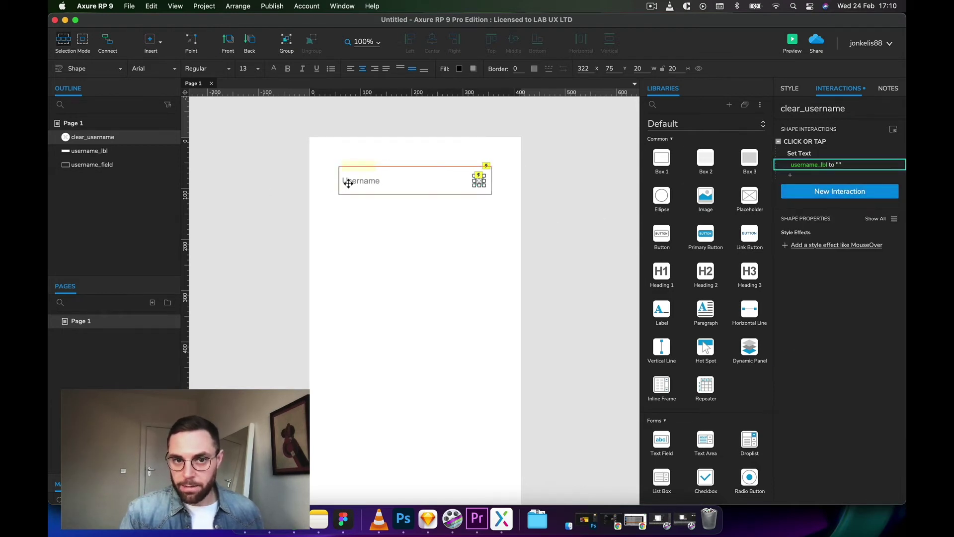
Step: Add a Focus action targeting username_lbl to the same click interaction
left_click(804, 175)
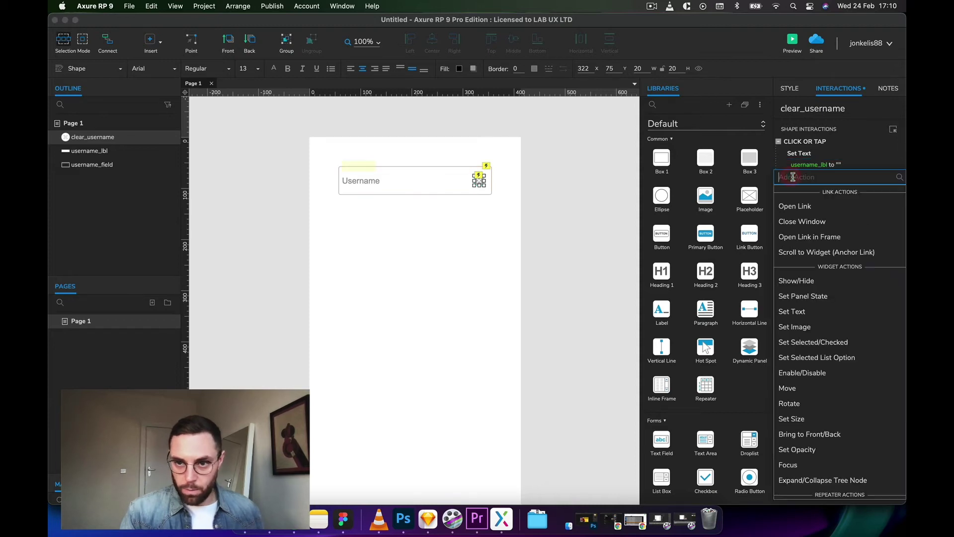
type("foc")
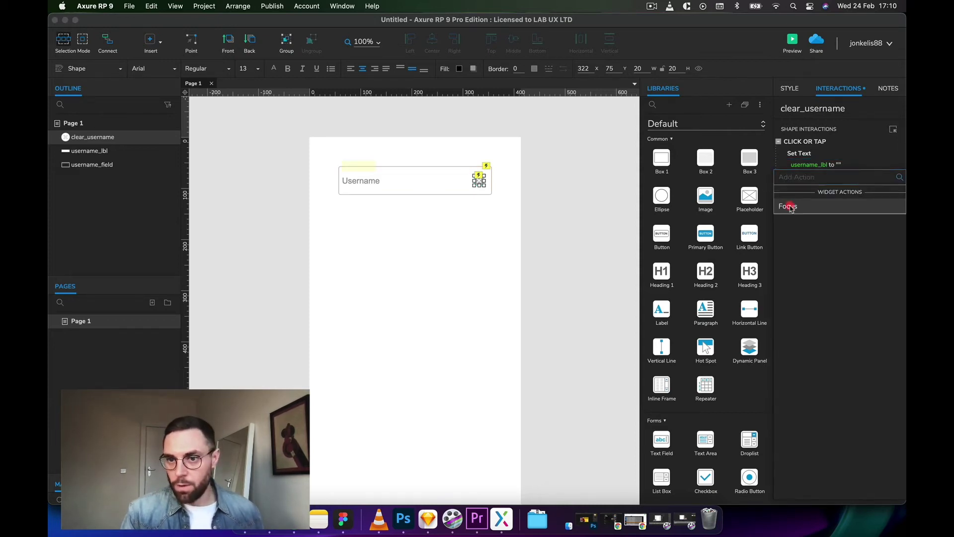
left_click(790, 206)
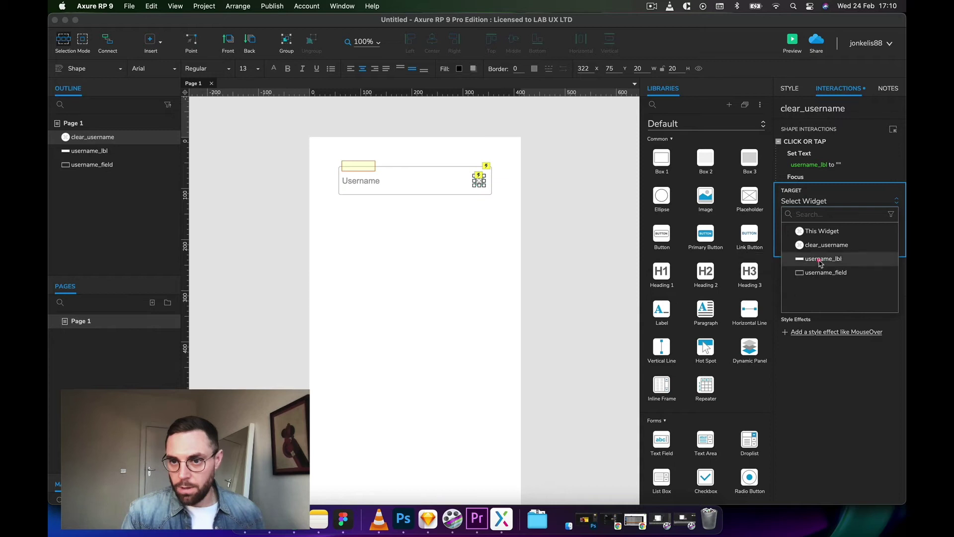
left_click(821, 259)
left_click(878, 258)
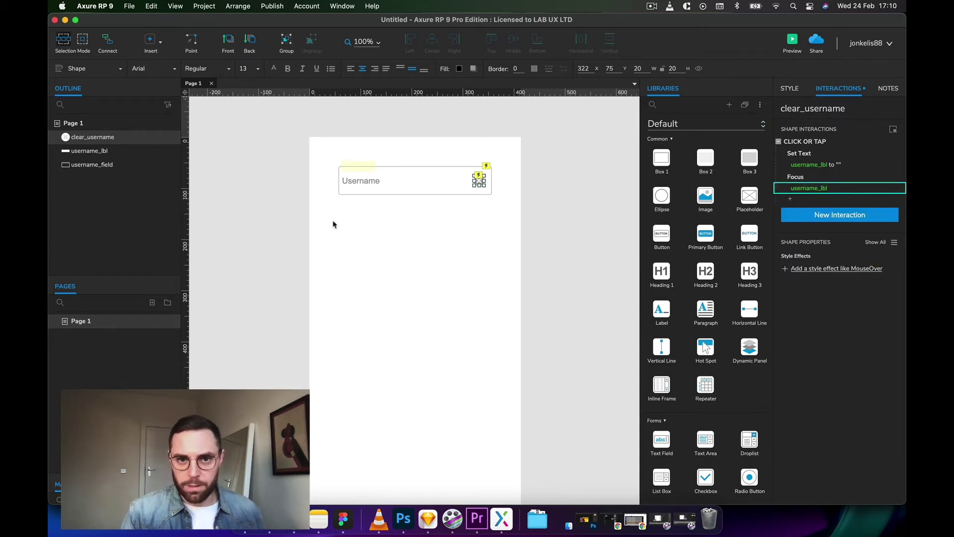
Step: Delete the extra Focus action from clear_username's Click or Tap interaction
left_click(403, 269)
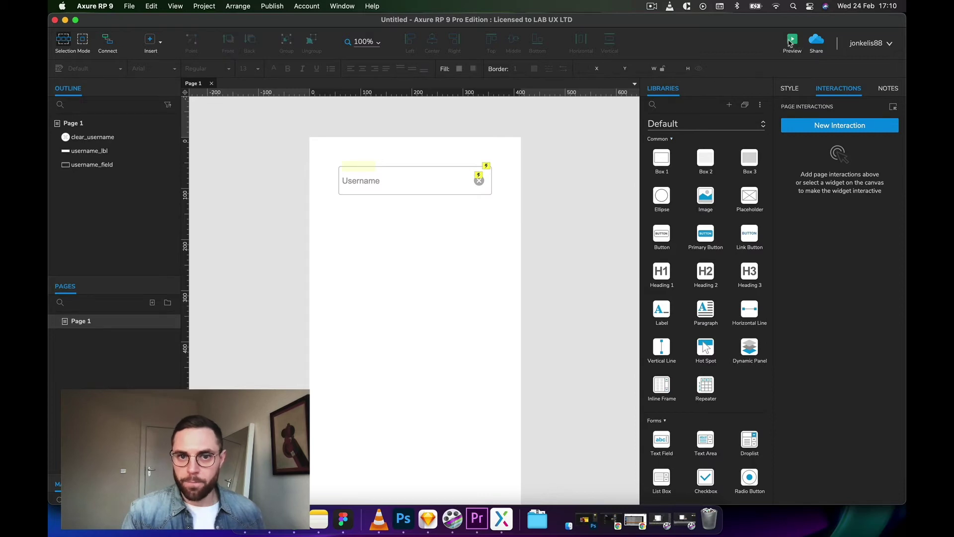
left_click(479, 180)
left_click(789, 188)
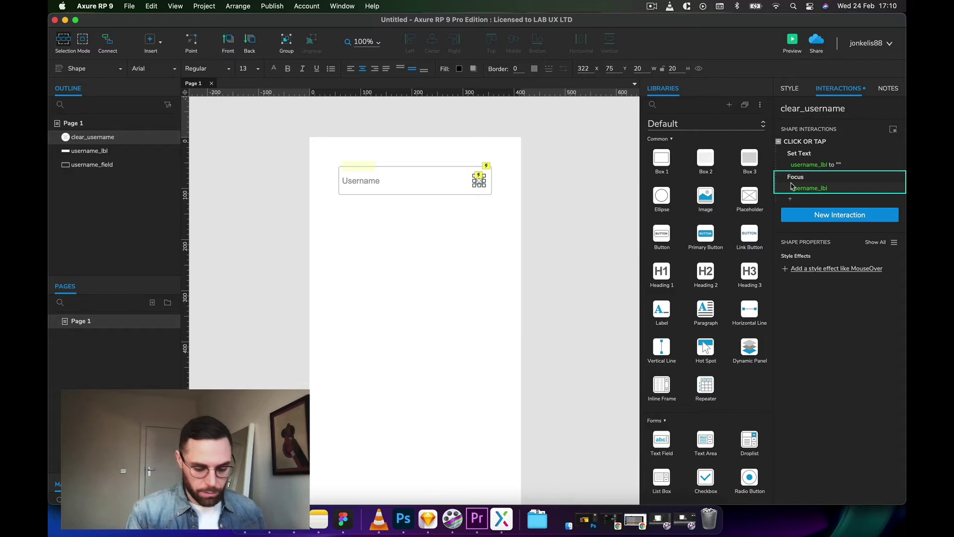
key("Delete")
left_click(514, 212)
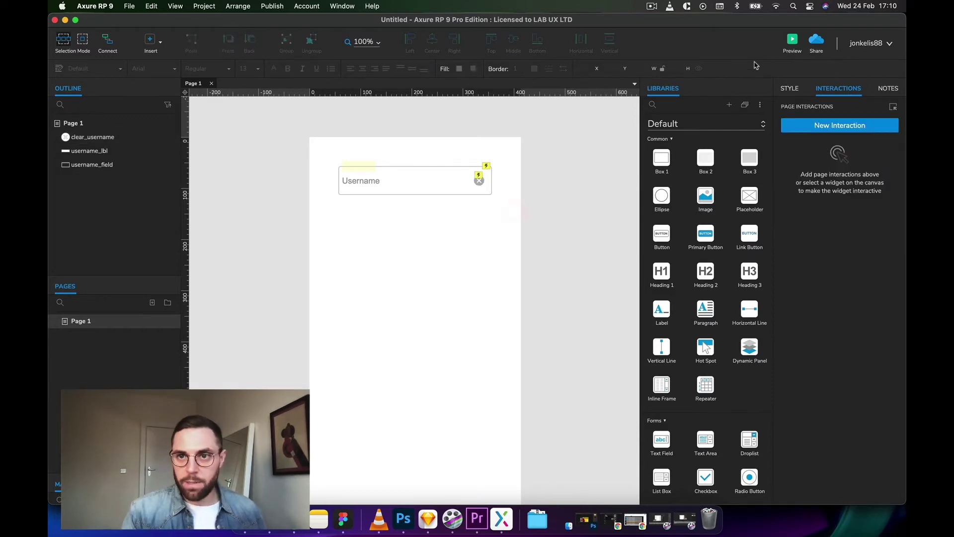
Step: Preview in Chrome, type test text into the Username field, then return to Axure
left_click(791, 41)
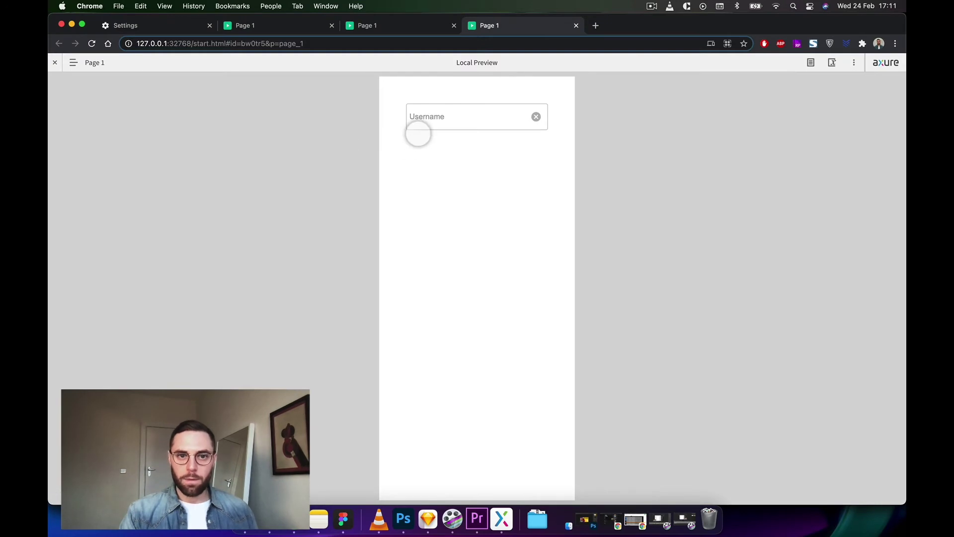
left_click(422, 116)
type("lioiuoiuoiu")
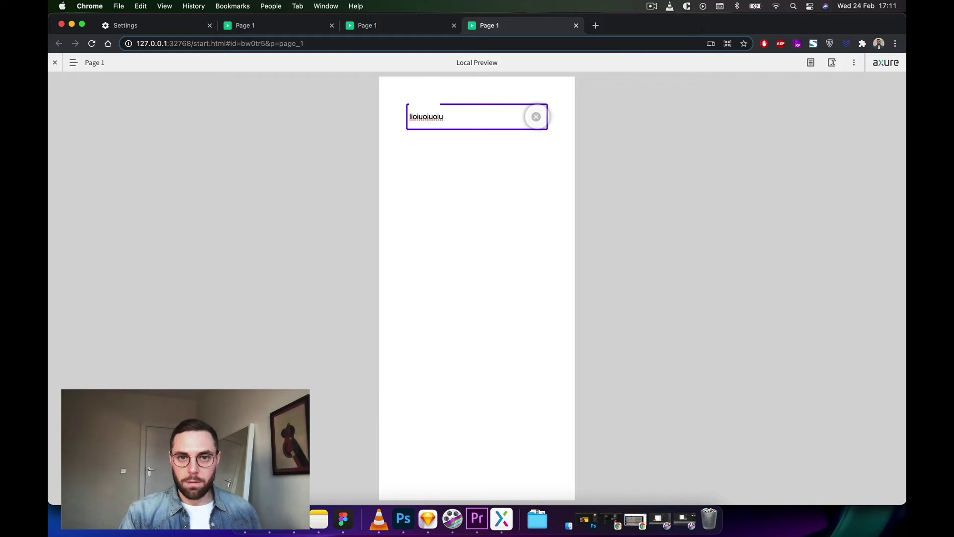
left_click(502, 519)
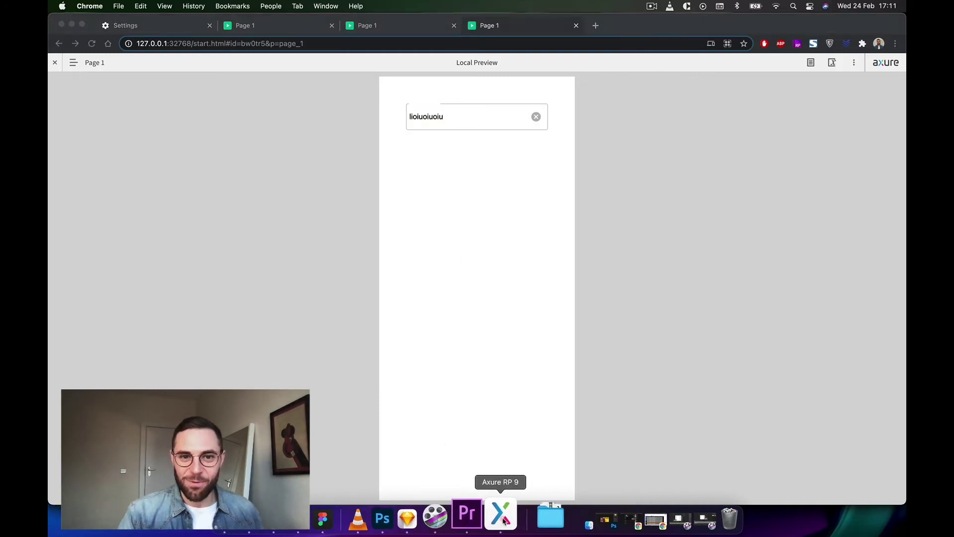
Step: Retarget clear_username's Set Text action from username_lbl to username_field, then preview again
left_click(479, 180)
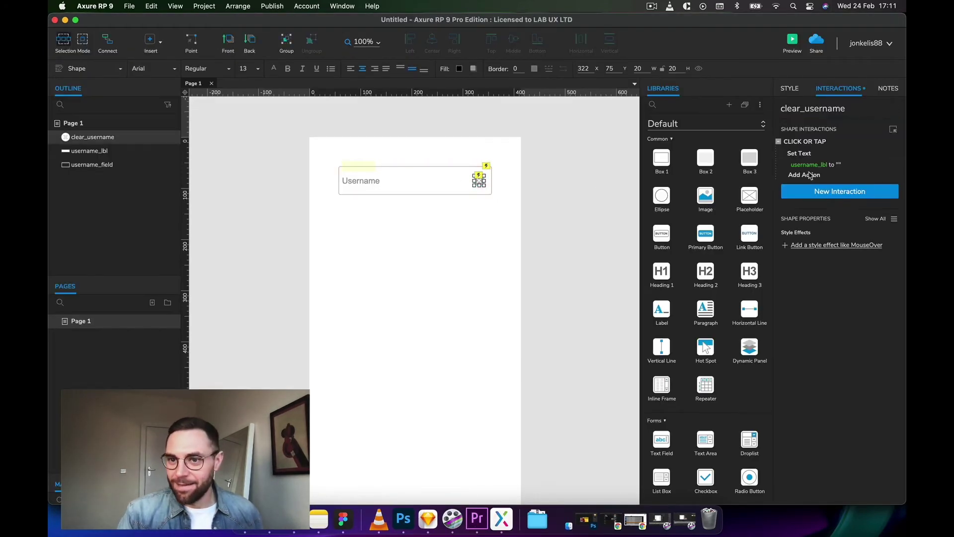
left_click(809, 166)
left_click(800, 190)
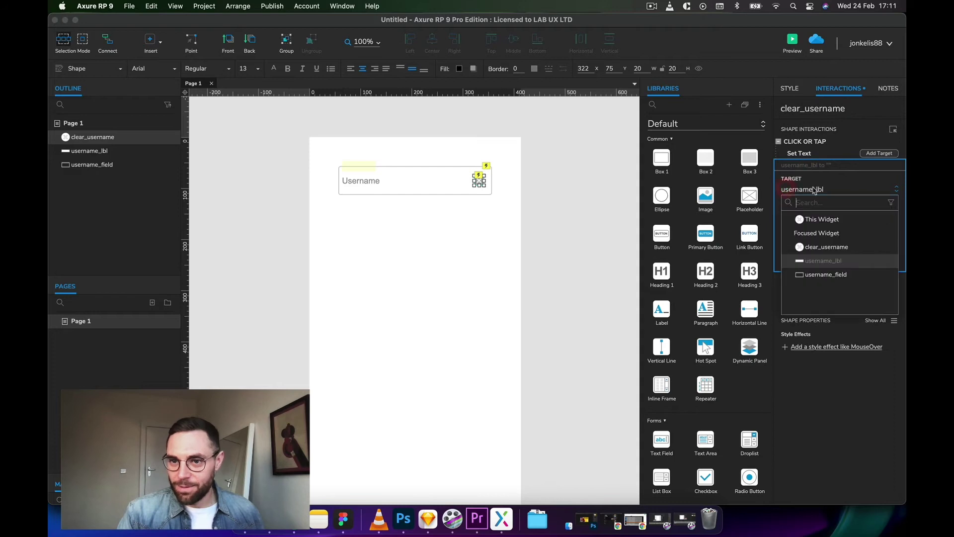
left_click(827, 271)
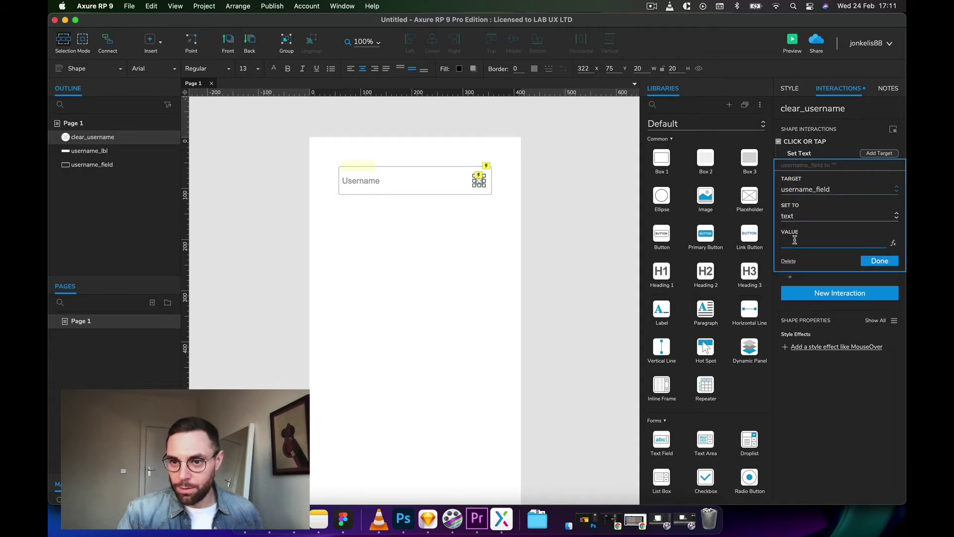
left_click(877, 262)
left_click(492, 261)
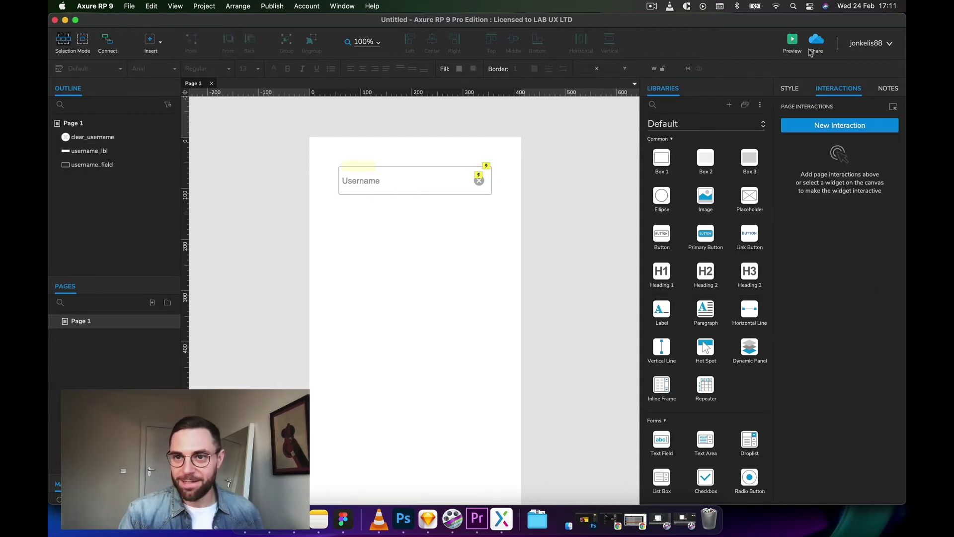
left_click(793, 44)
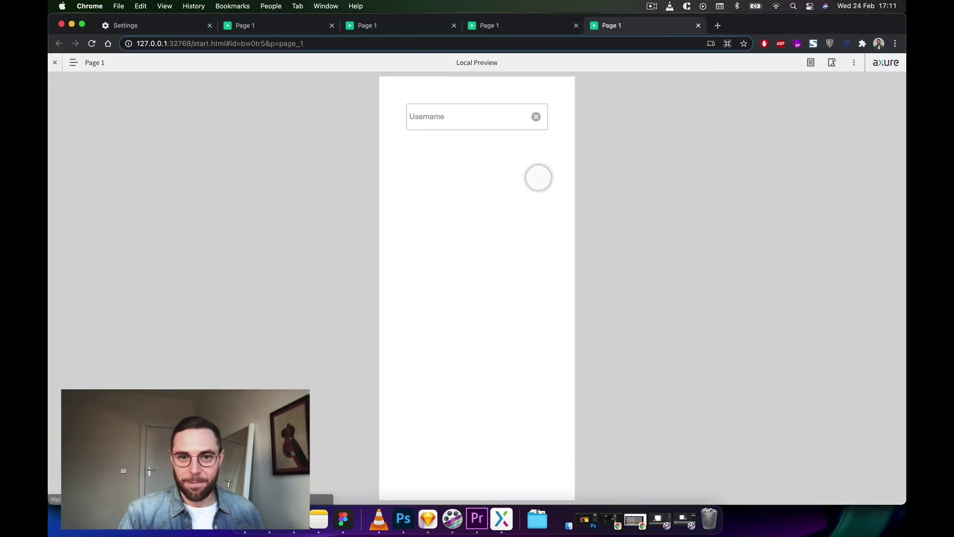
Step: Type test letters into the previewed Username field, then return to Axure RP 9
left_click(464, 116)
type("lkjlkjlkj")
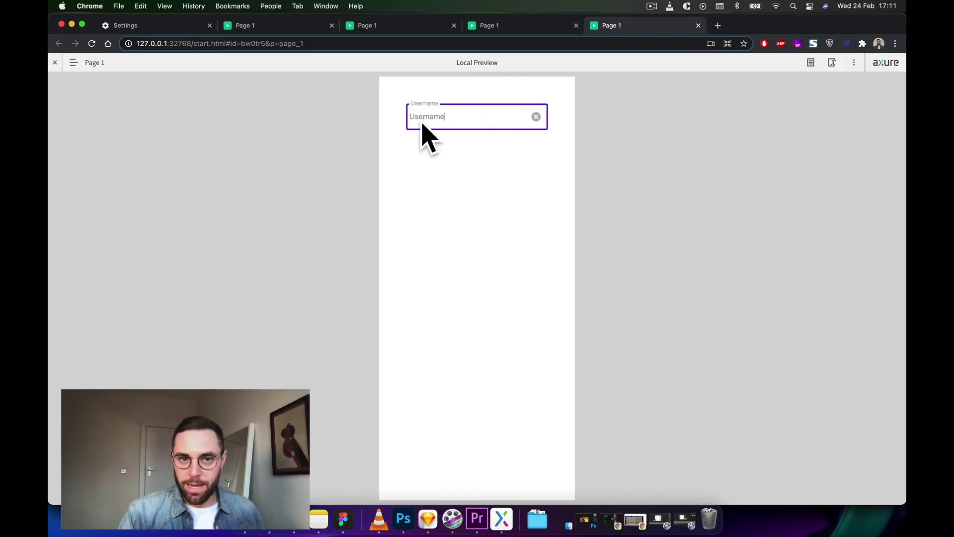
type("lkjlkjlkj")
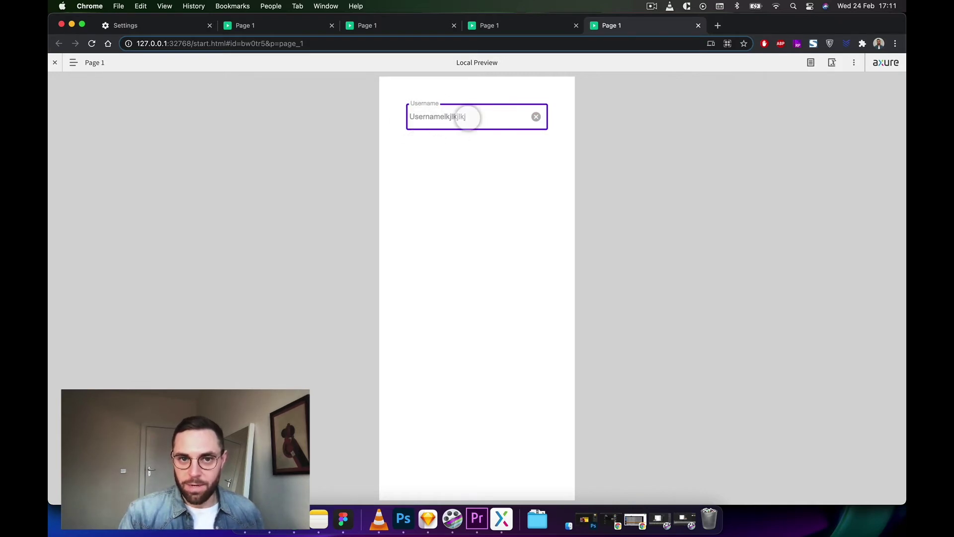
left_click(501, 518)
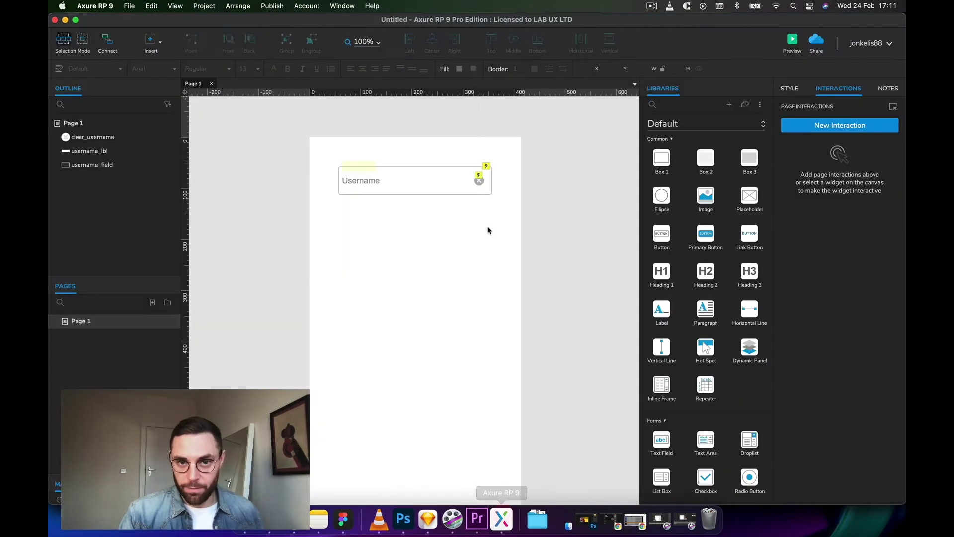
Step: Remove the pasted username_lbl Focus action from clear_username's Click or Tap
left_click(479, 180)
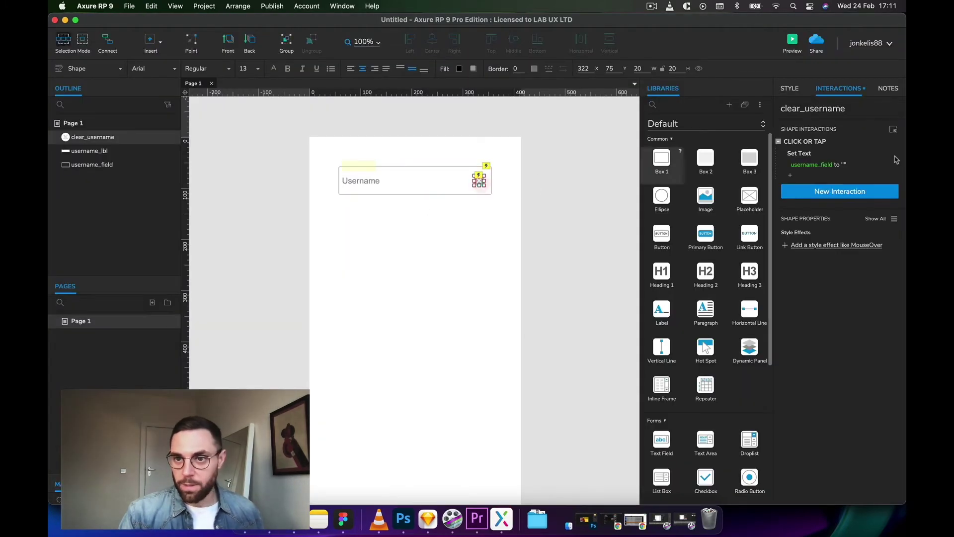
left_click(815, 142)
key("cmd+v")
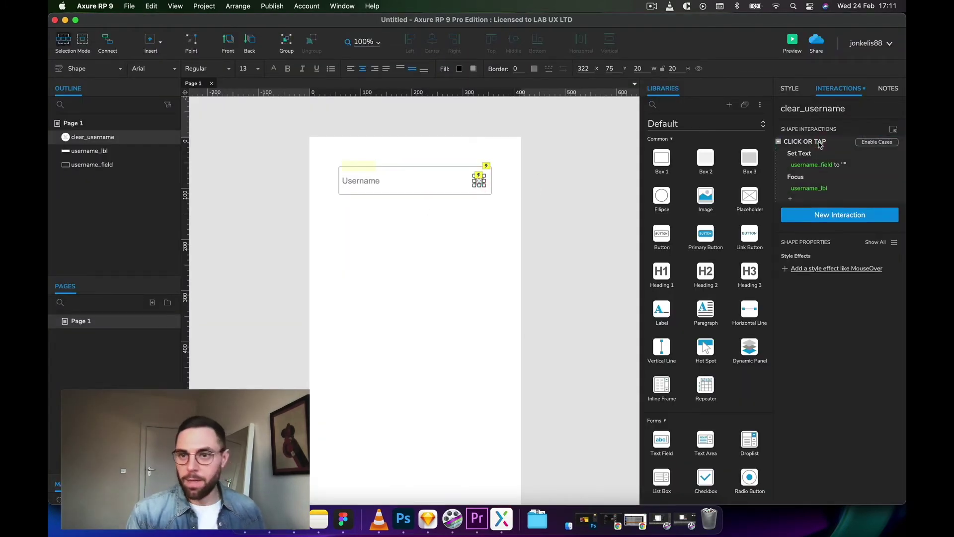
left_click(844, 188)
key("Delete")
Step: Add a Focus action targeting username_field with Select text checked
left_click(804, 191)
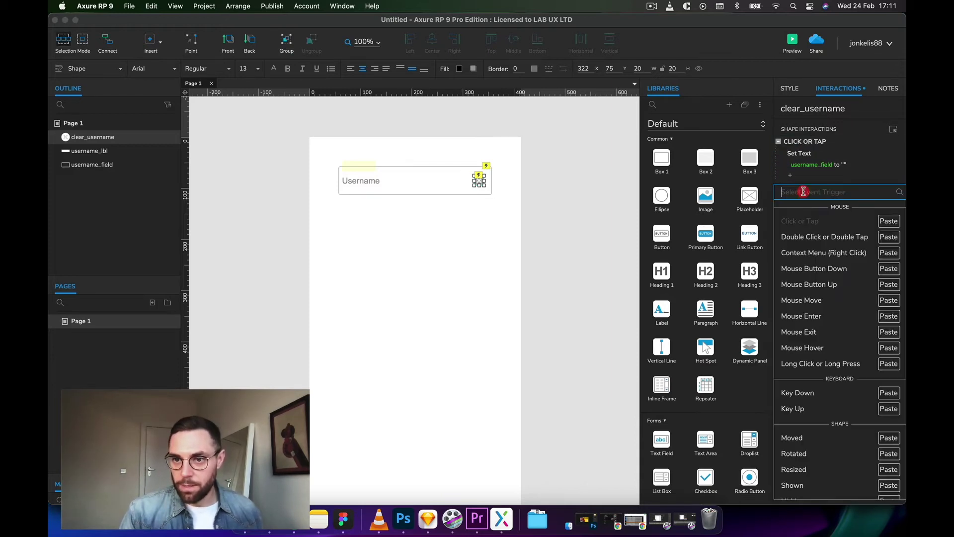
left_click(791, 174)
left_click(789, 175)
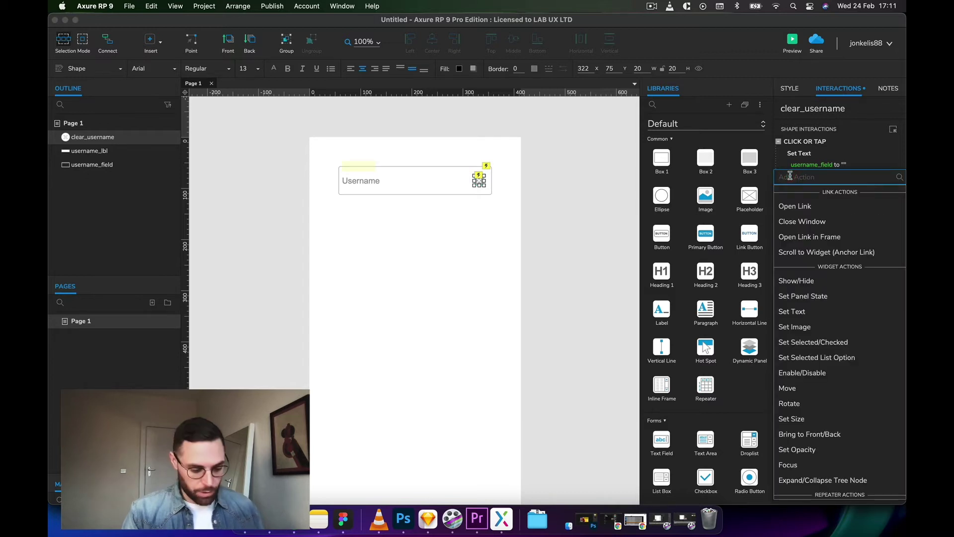
type("set")
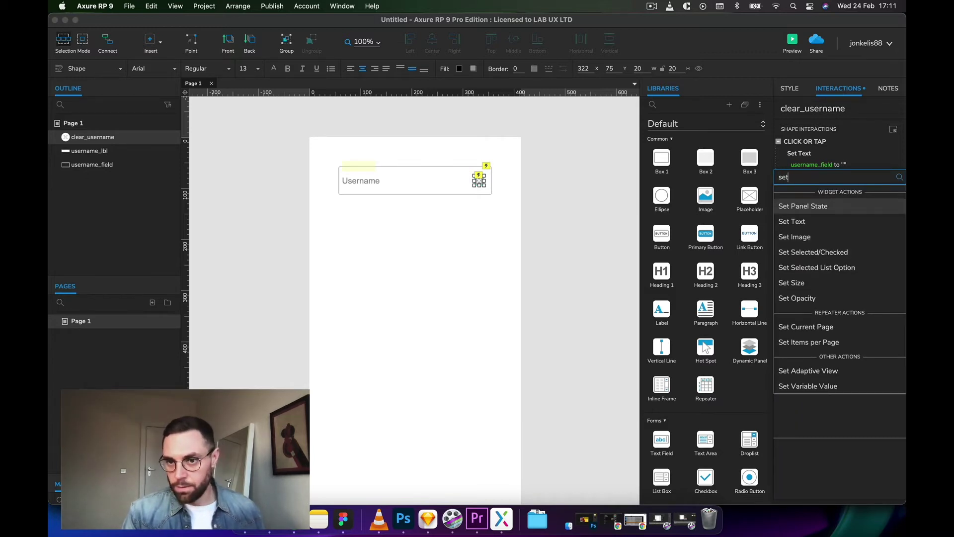
key("BackSpace")
key("BackSpace")
key("BackSpace")
type("foc")
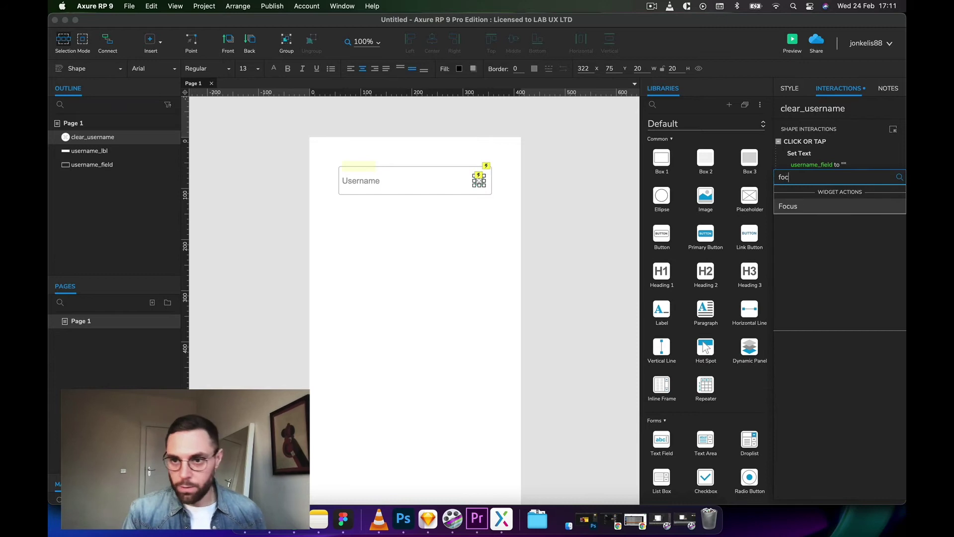
left_click(795, 206)
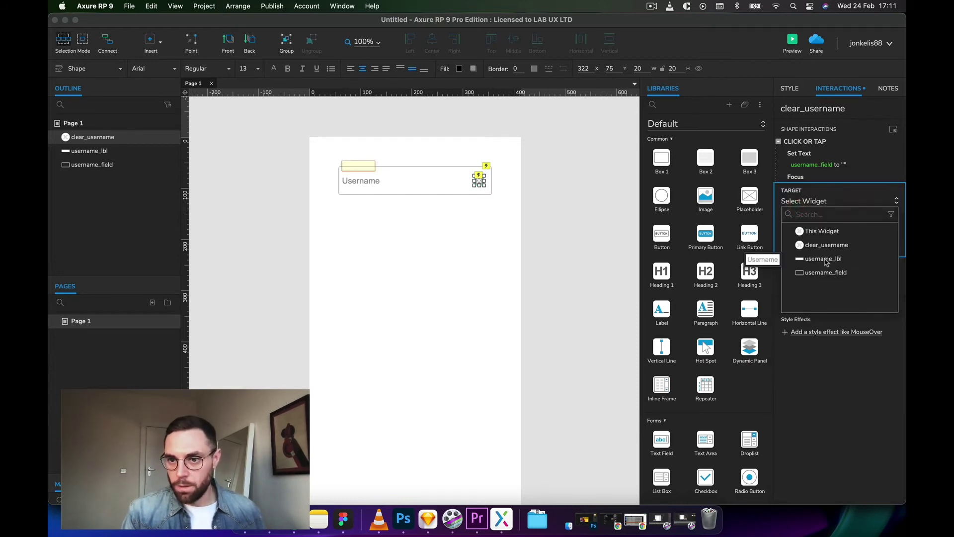
left_click(818, 275)
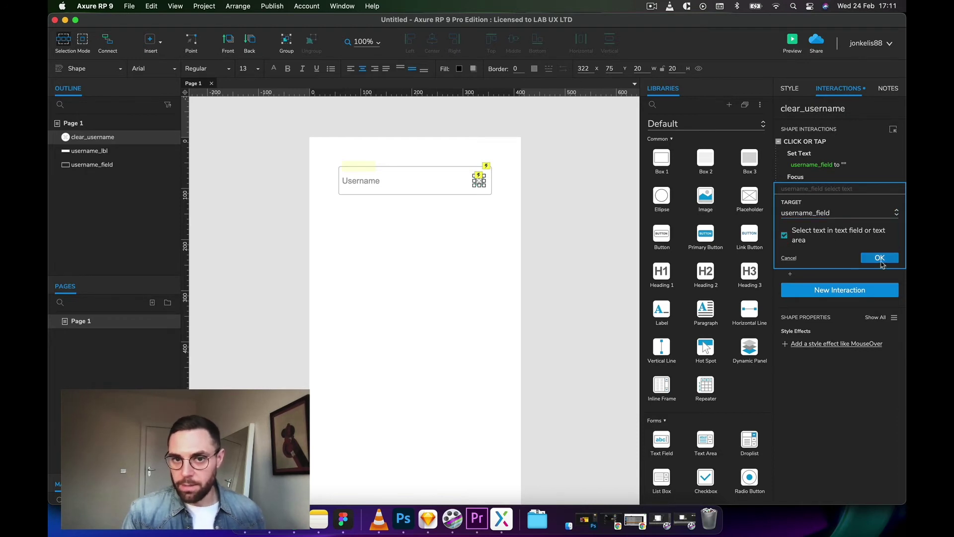
left_click(880, 258)
left_click(431, 276)
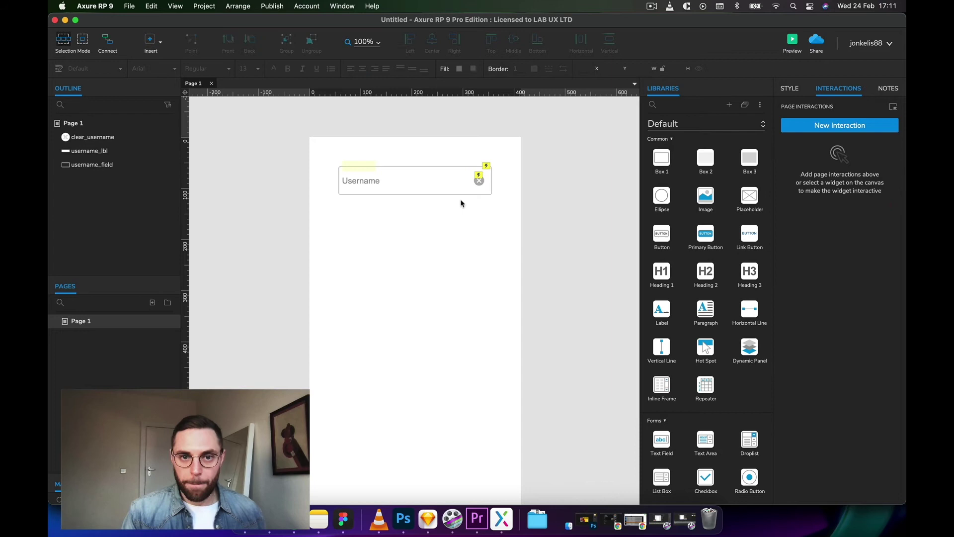
Step: Preview, type in Username, wipe it with the x icon, reload and retype to verify
left_click(792, 42)
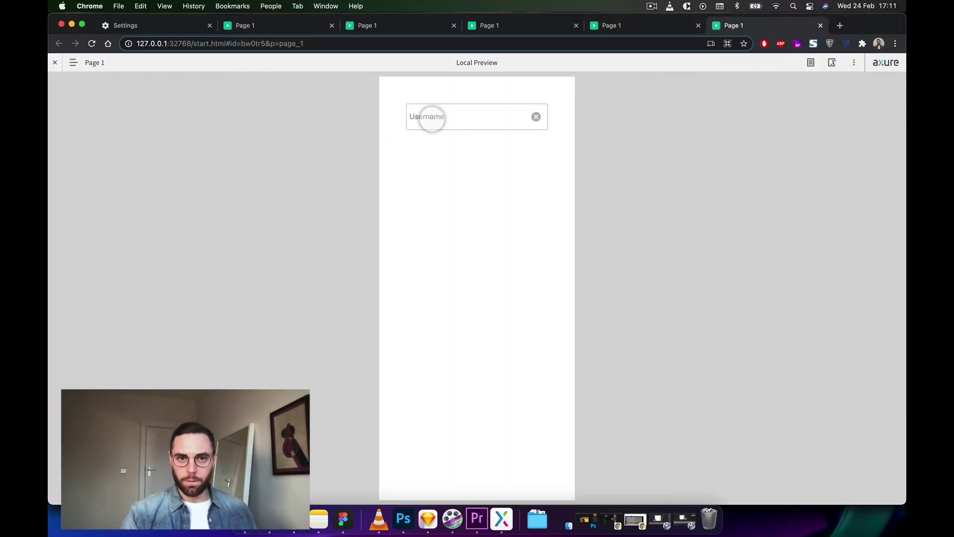
left_click(426, 119)
type("lkjlkjlkj")
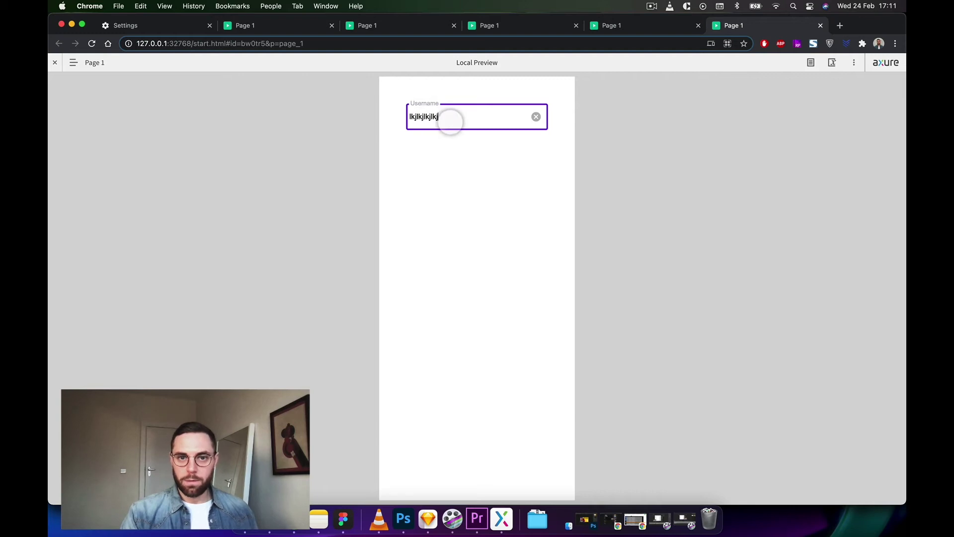
left_click(536, 116)
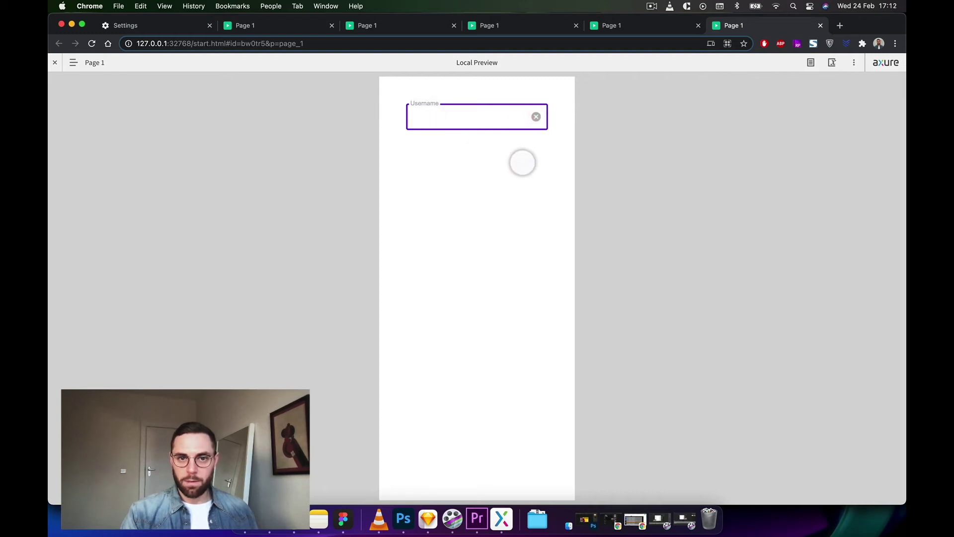
left_click(92, 44)
left_click(424, 119)
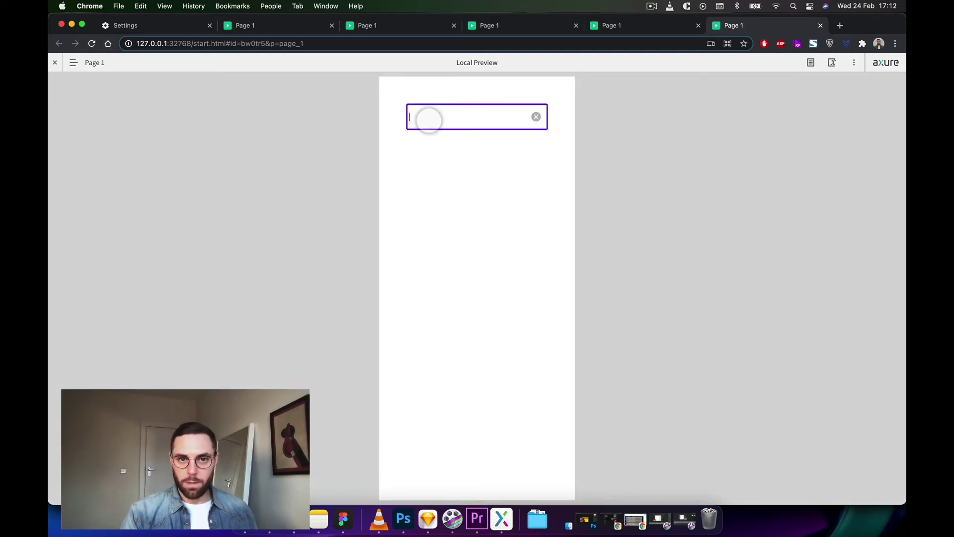
type("lkjlkjlkj")
left_click(536, 117)
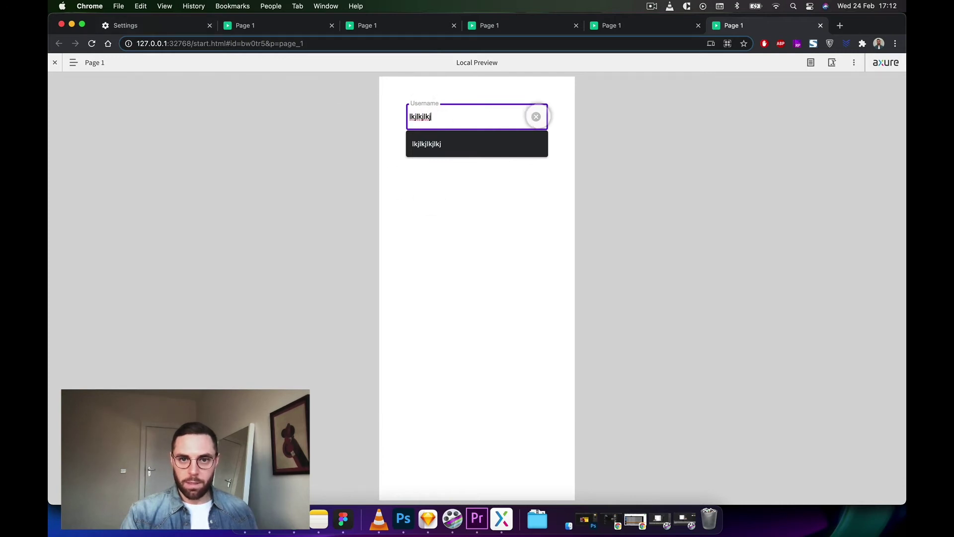
left_click(537, 116)
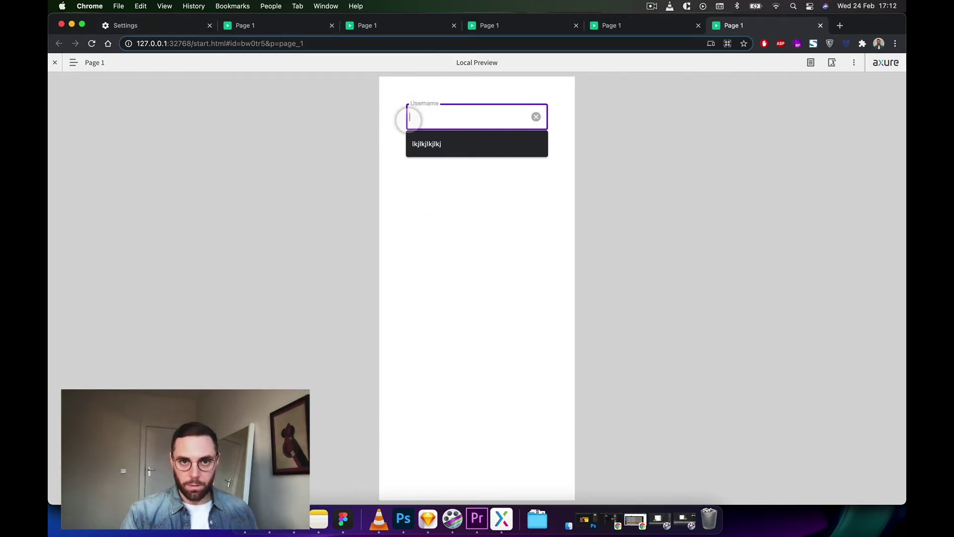
type("jlklkj")
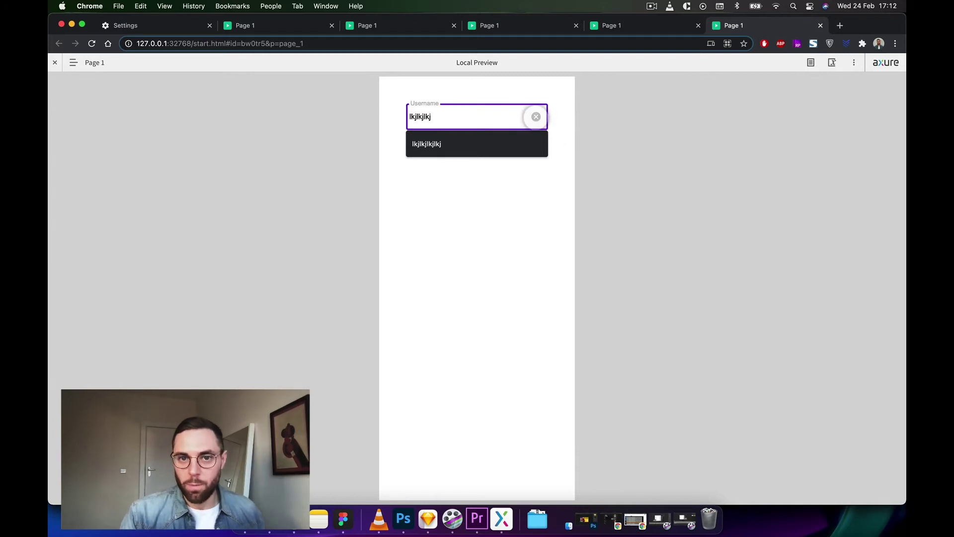
left_click(501, 519)
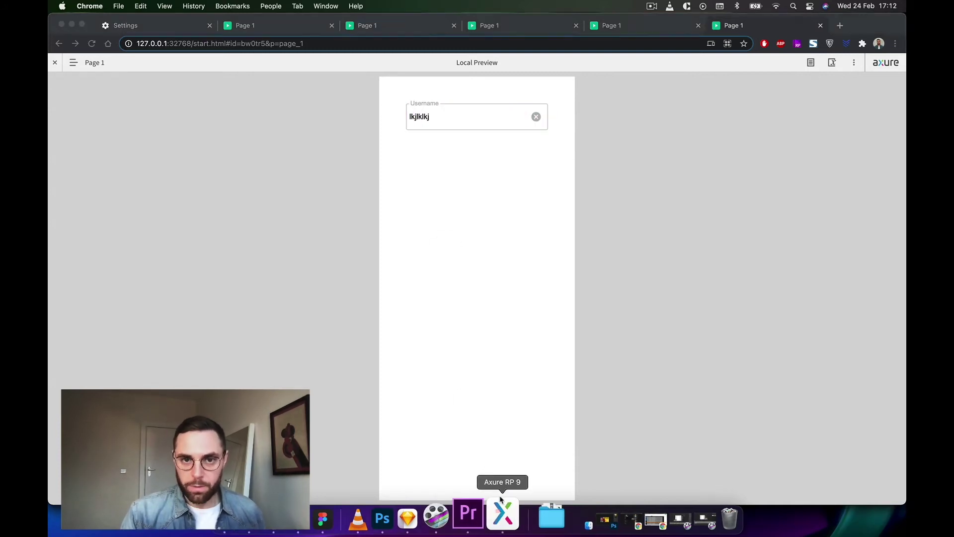
Step: Hide the clear_username icon by default
left_click(482, 189)
left_click(480, 181)
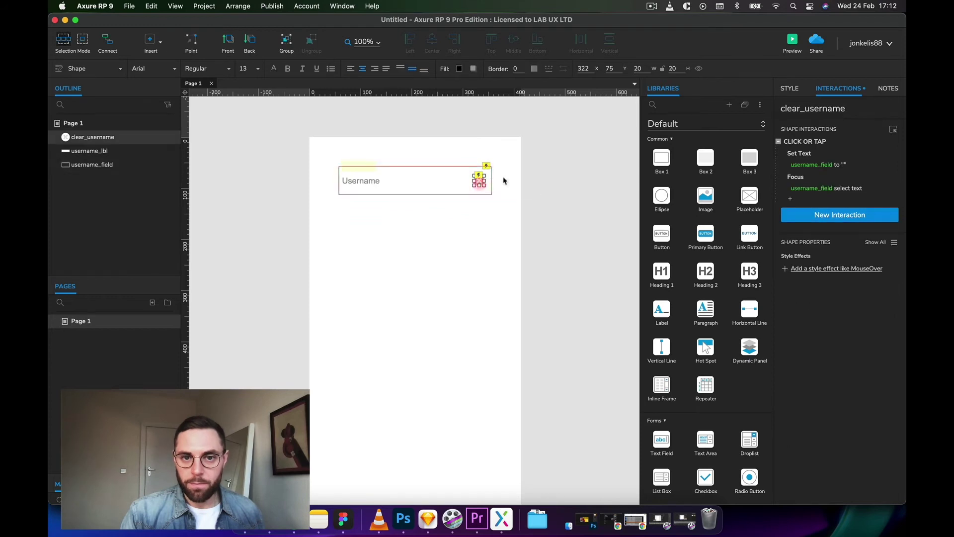
left_click(698, 70)
Step: Give username_field a Text Changed action that shows clear_username with a 150 ms fade
left_click(422, 177)
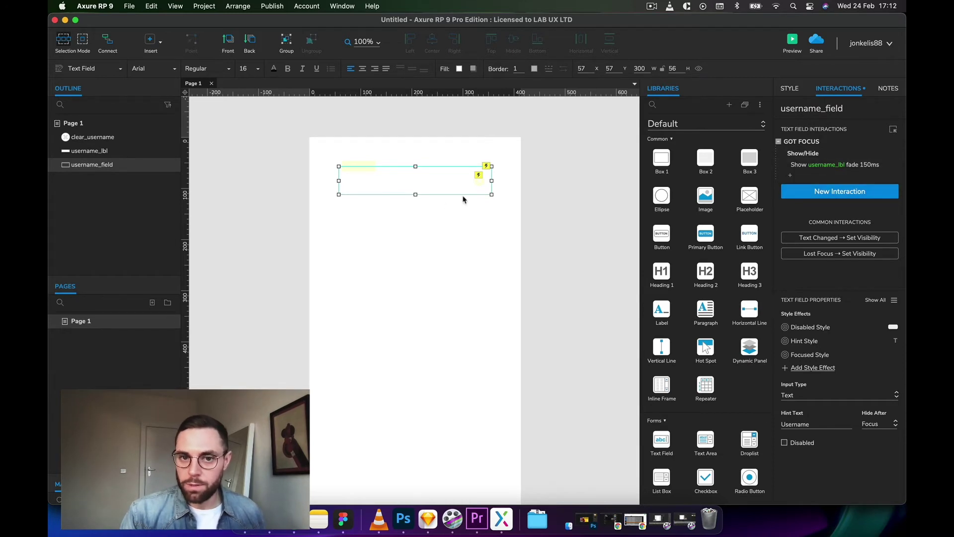
left_click(813, 193)
type("tex")
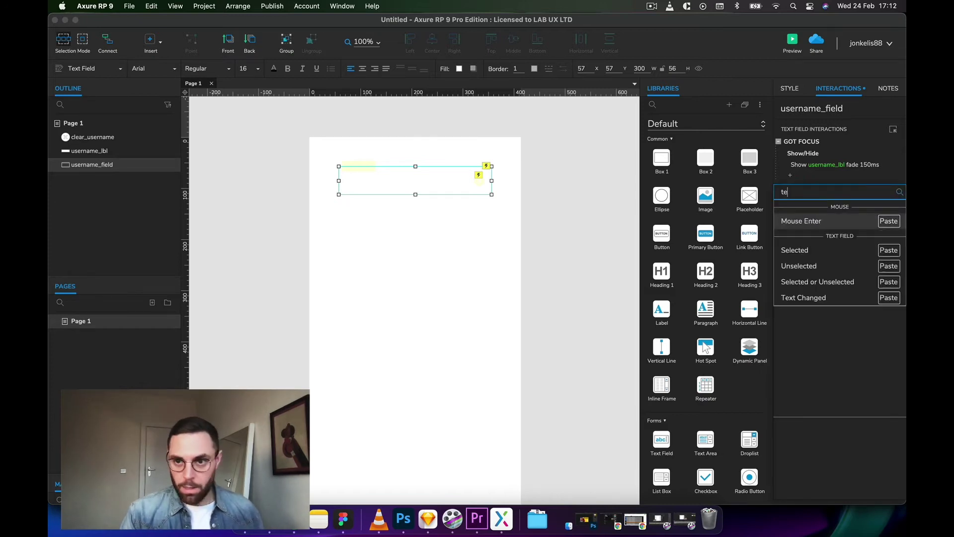
left_click(805, 222)
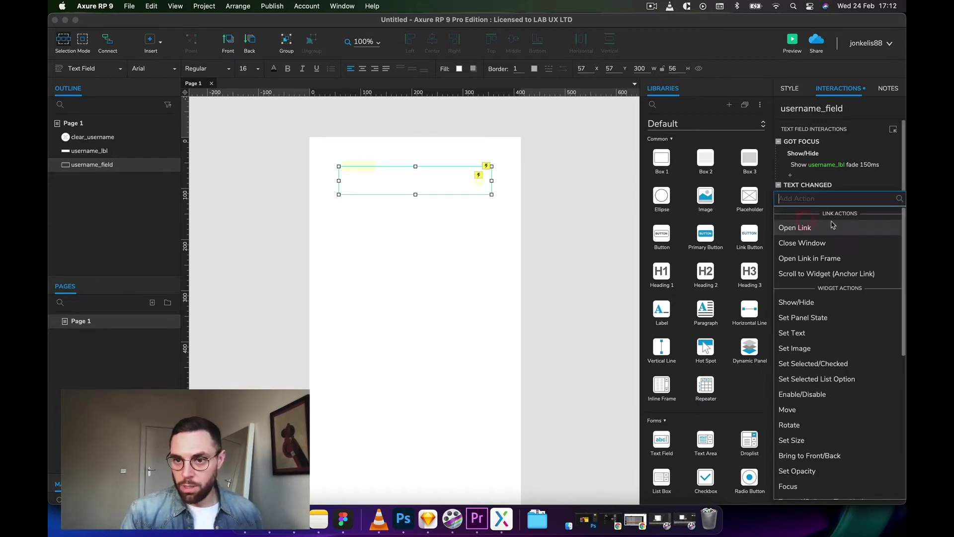
left_click(796, 302)
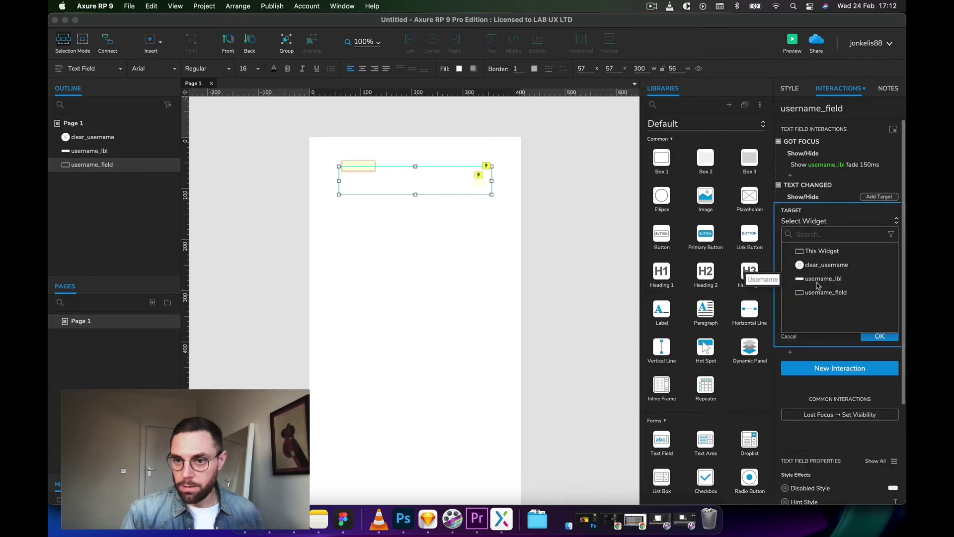
left_click(814, 267)
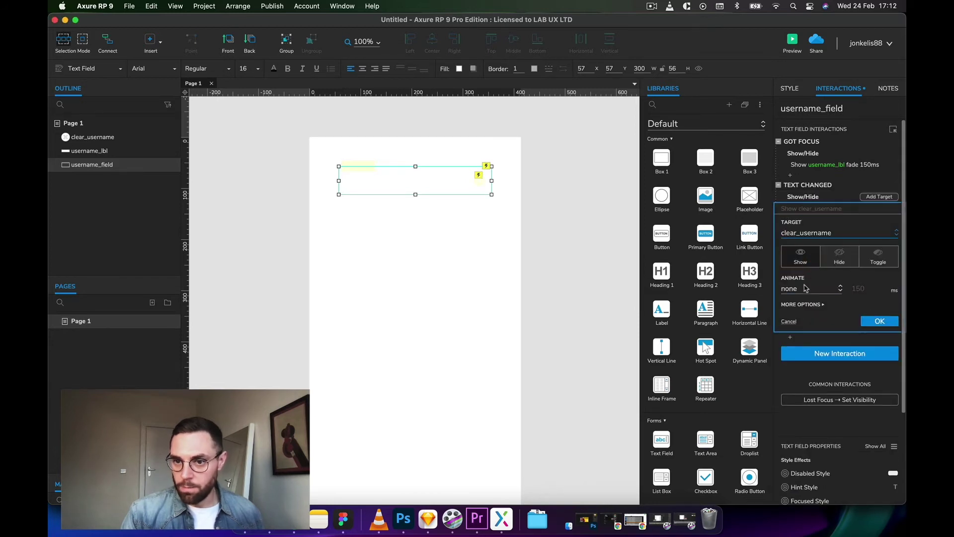
left_click(805, 288)
left_click(794, 314)
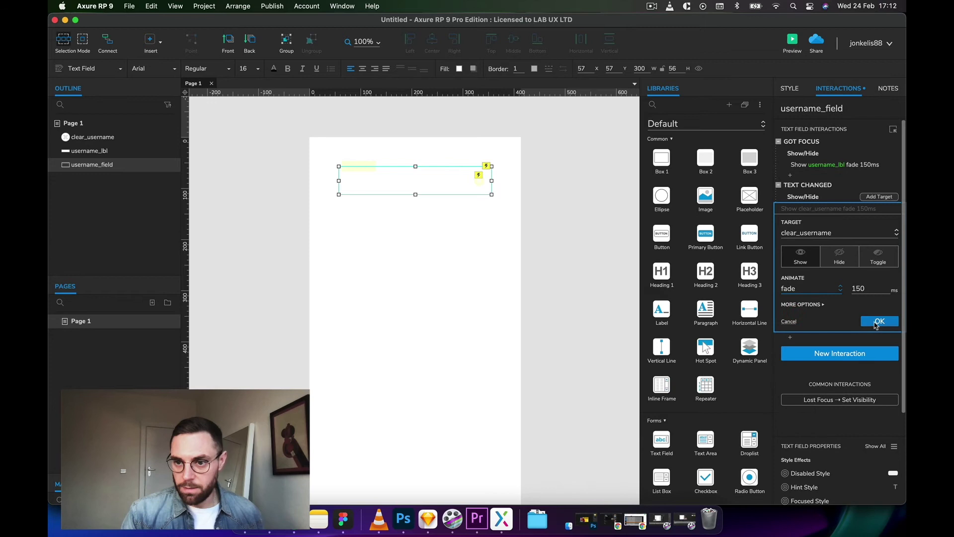
left_click(876, 322)
left_click(455, 299)
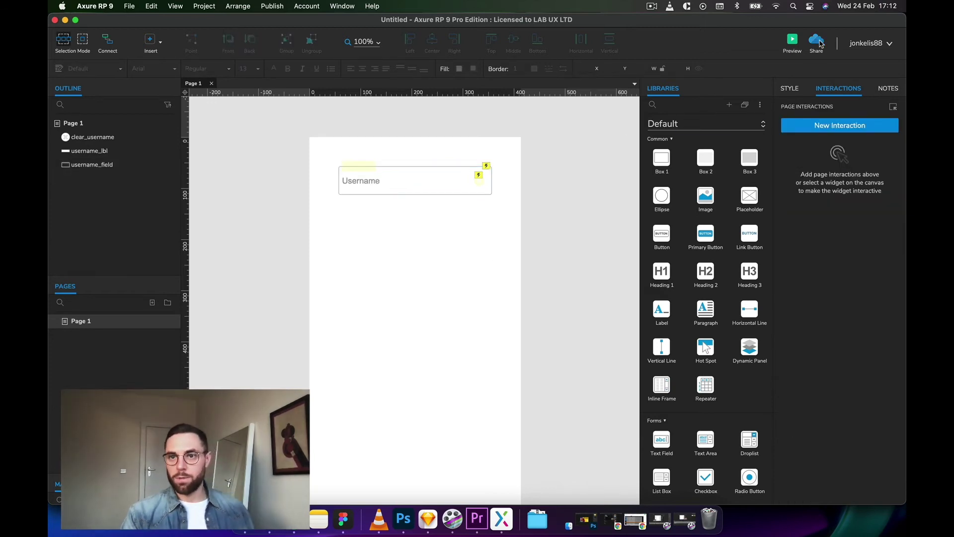
Step: Preview and type into Username, confirming the x icon appears only after typing
left_click(797, 42)
left_click(427, 120)
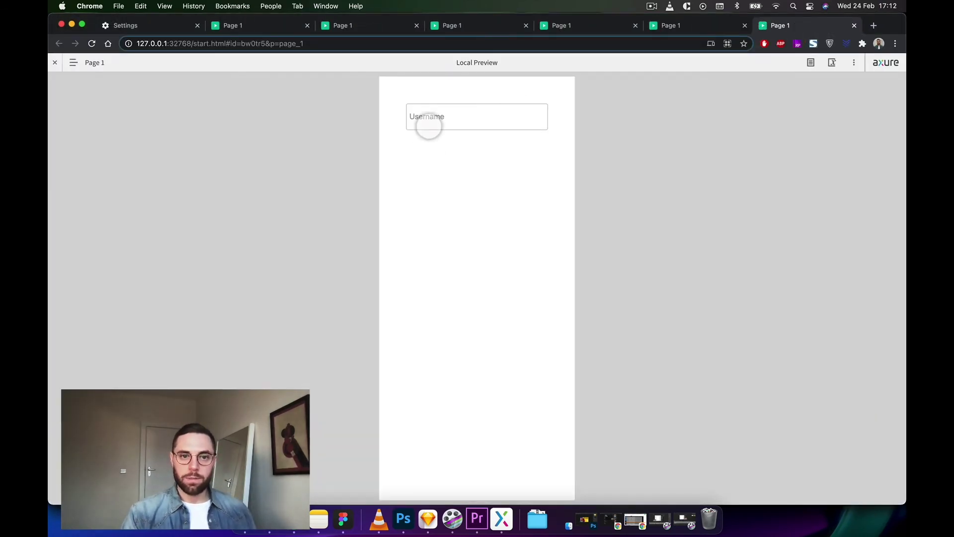
type("lkjlkj")
left_click(536, 117)
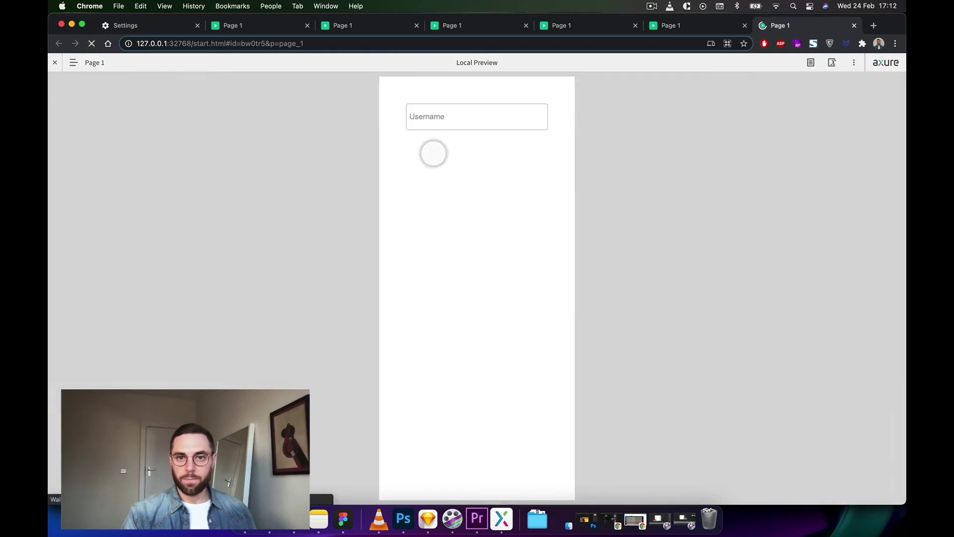
left_click(427, 119)
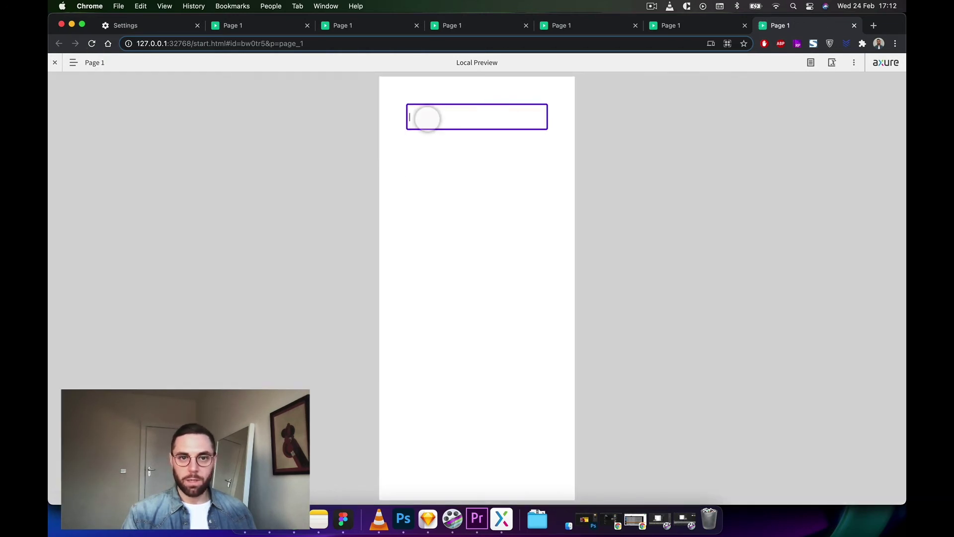
type("kjkjk")
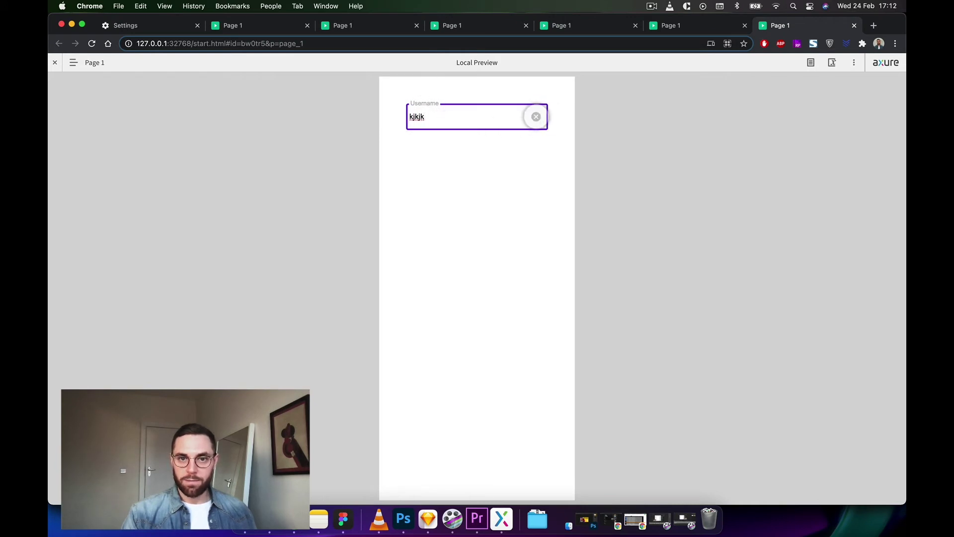
type("kjkjkj")
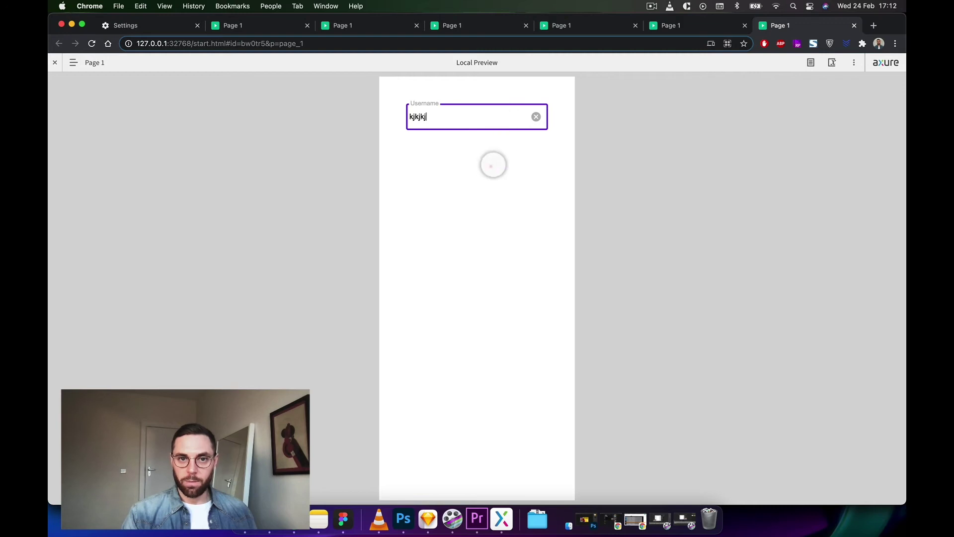
Step: Duplicate the Username field, label and clear icon below the original
left_click(507, 520)
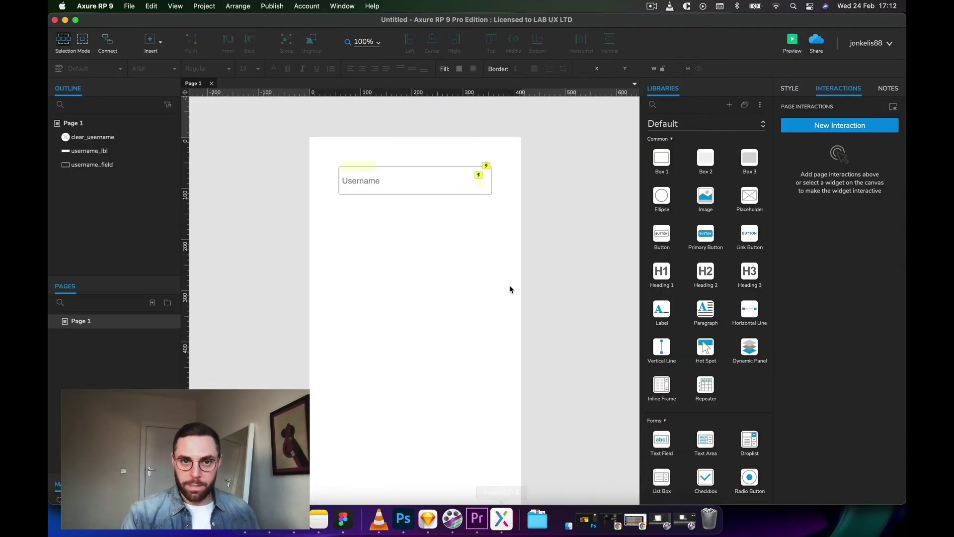
left_click_drag(522, 215, 322, 145)
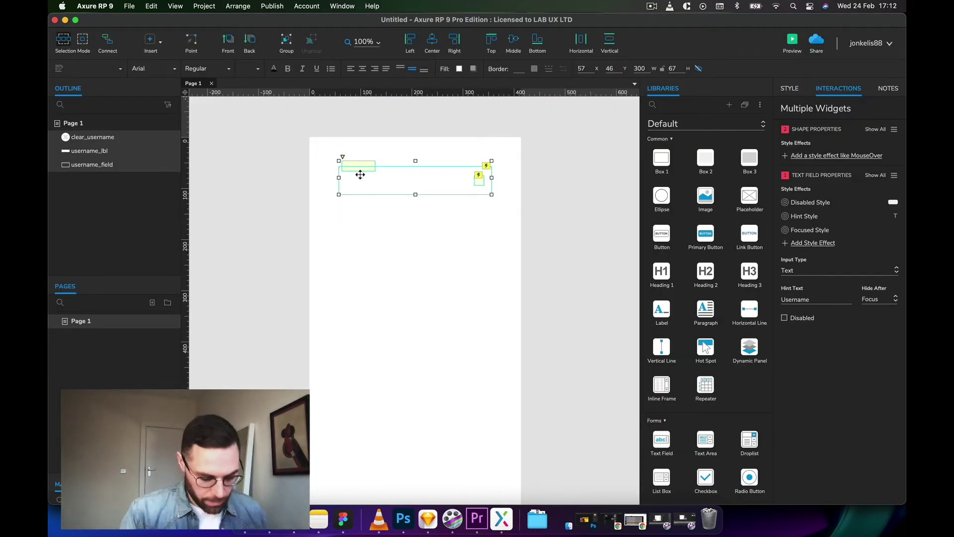
left_click_drag(362, 174, 381, 230)
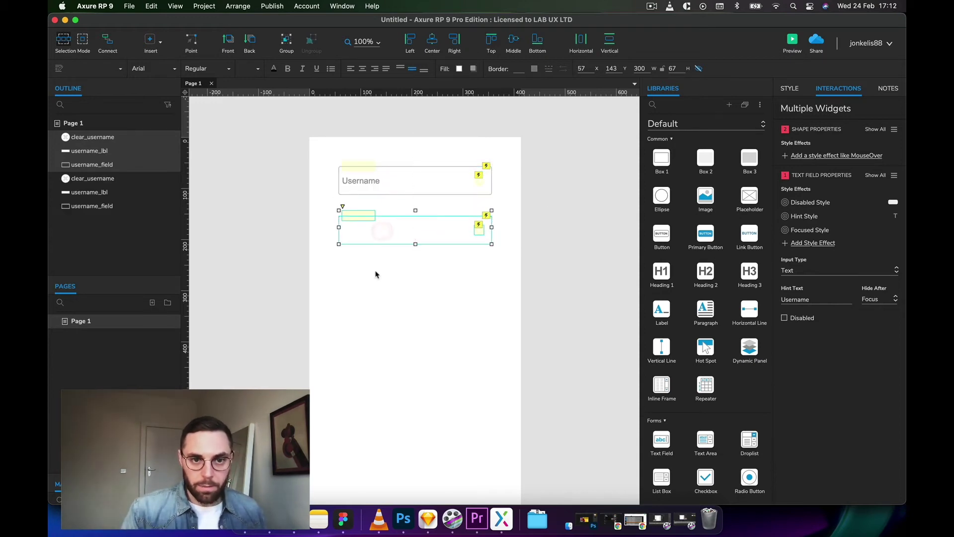
left_click(366, 215)
Step: Rename the copied label to password_lbl in the Outline
double_click(81, 152)
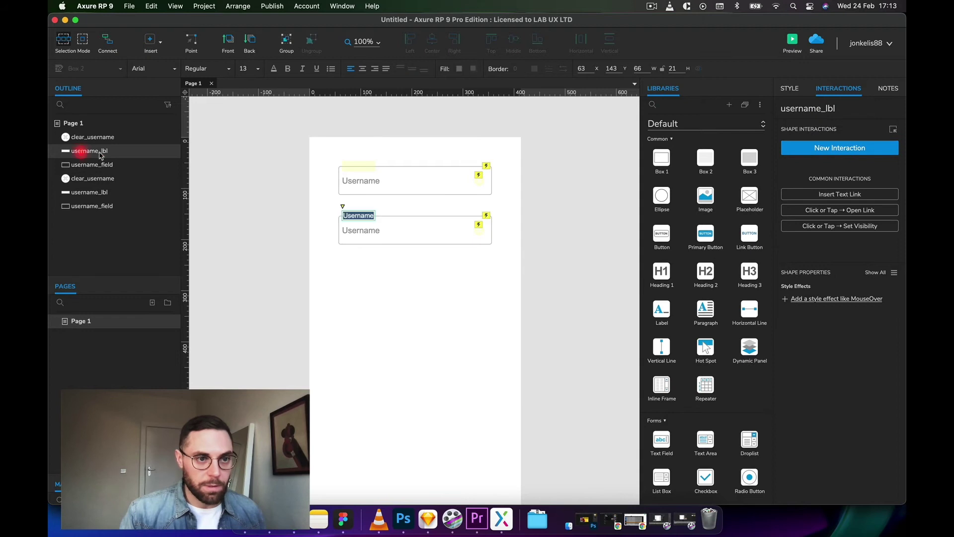
left_click(95, 152)
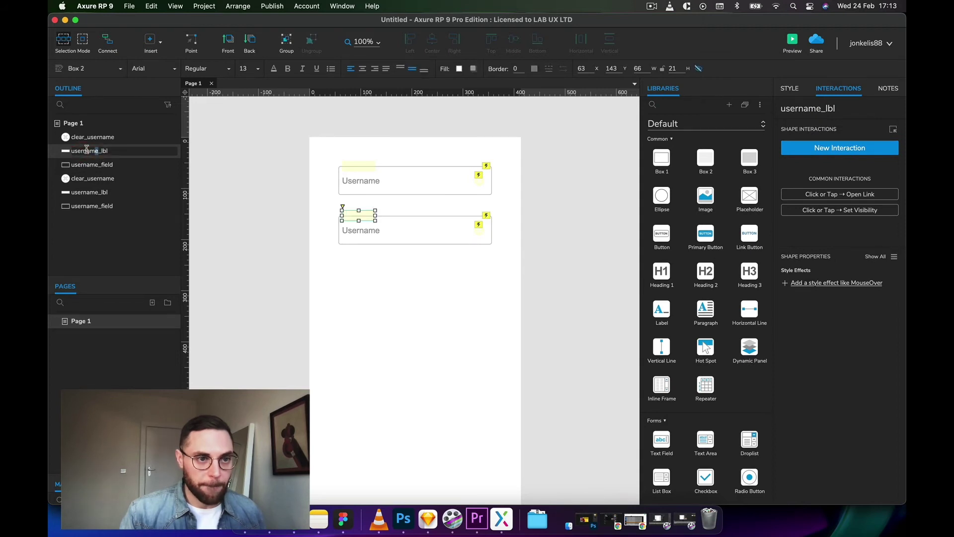
key("super+shift+Left")
type("password")
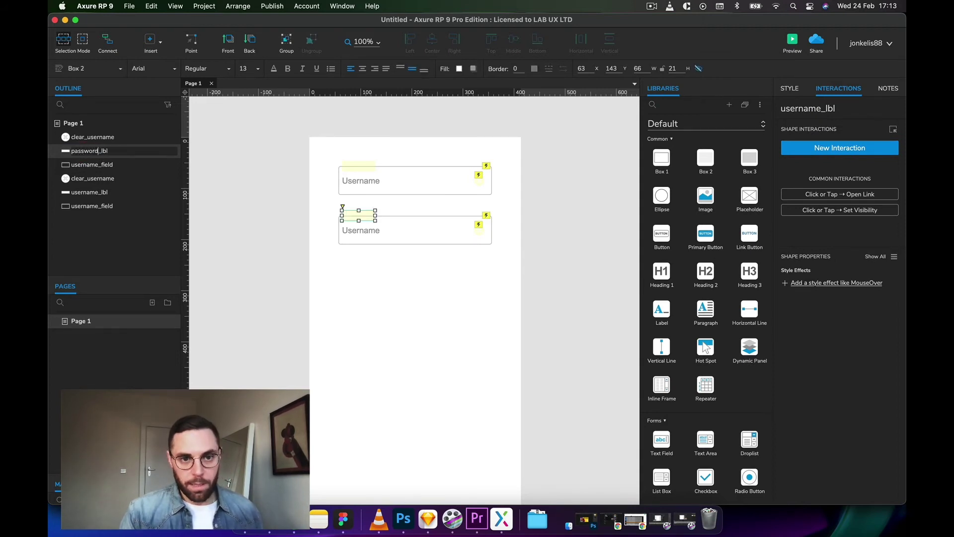
key("Return")
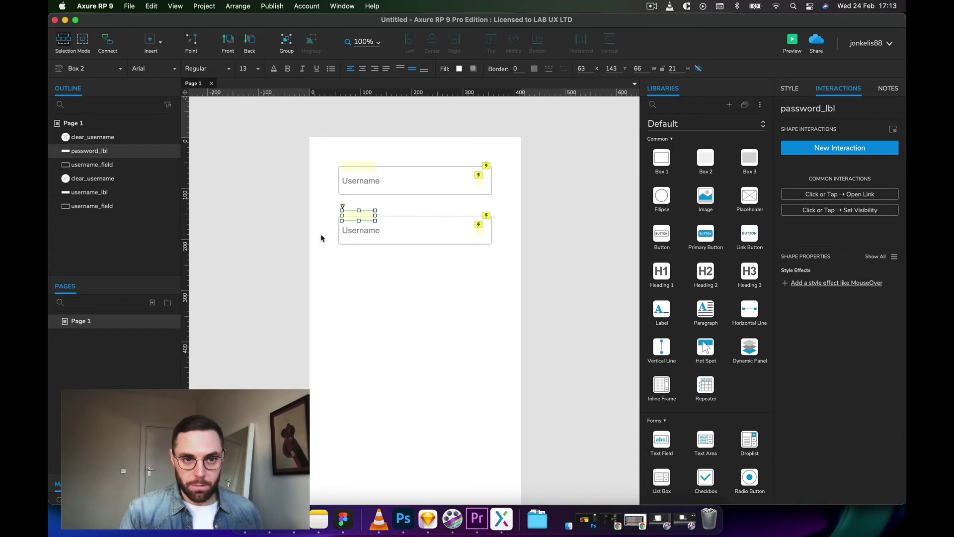
double_click(363, 212)
Step: Finish the Password label text and rename the copied text field password_field
type("Password")
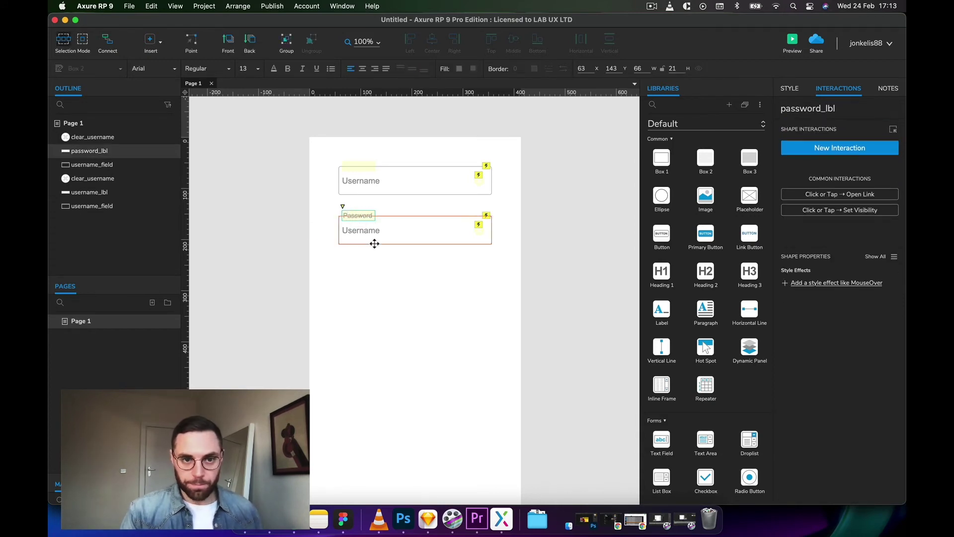
left_click(373, 239)
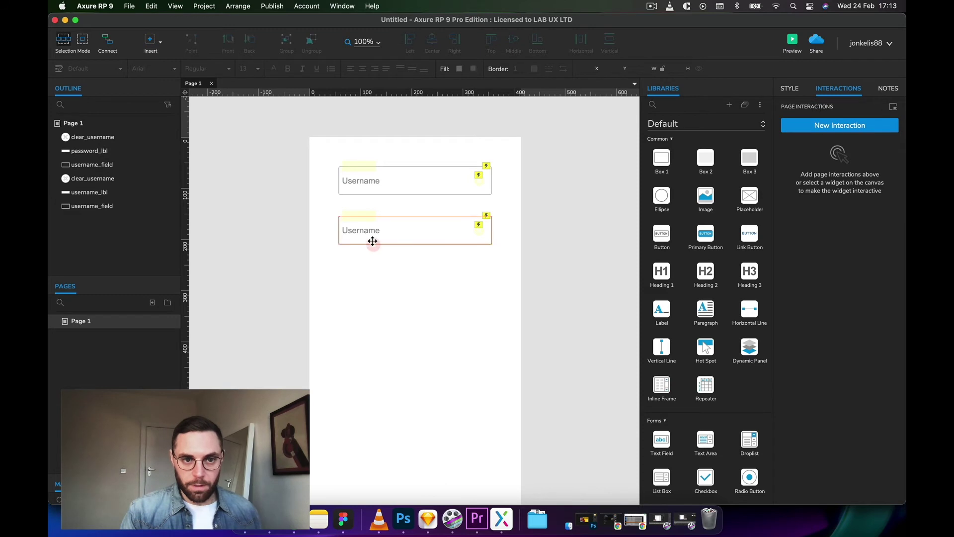
left_click(83, 167)
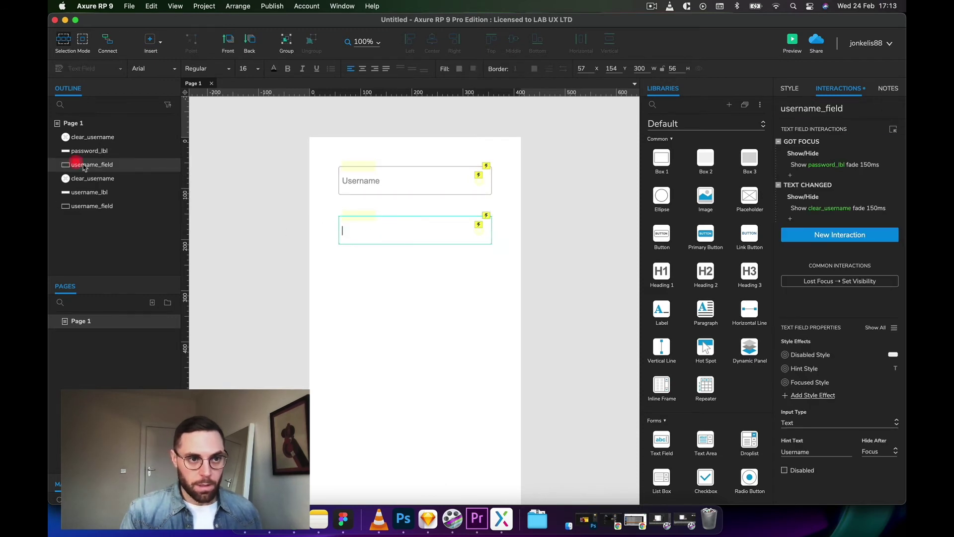
left_click(87, 168)
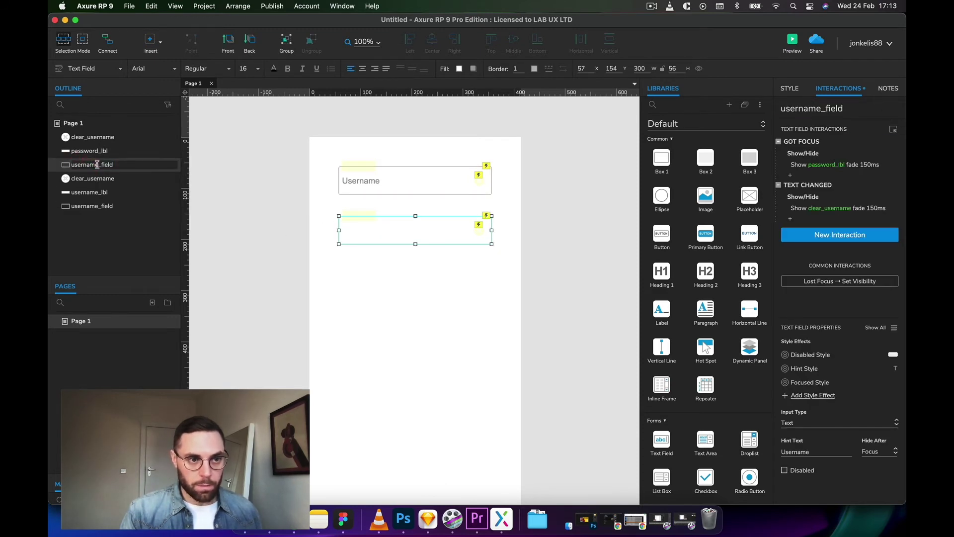
type("password")
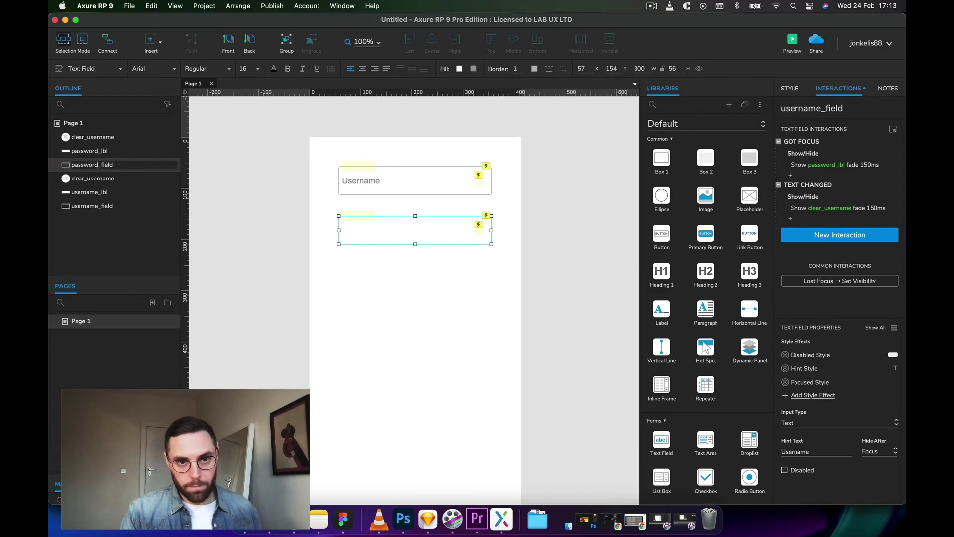
Step: Give the lower field the hint text 'Password' and a Password input type
left_click(416, 297)
left_click(411, 238)
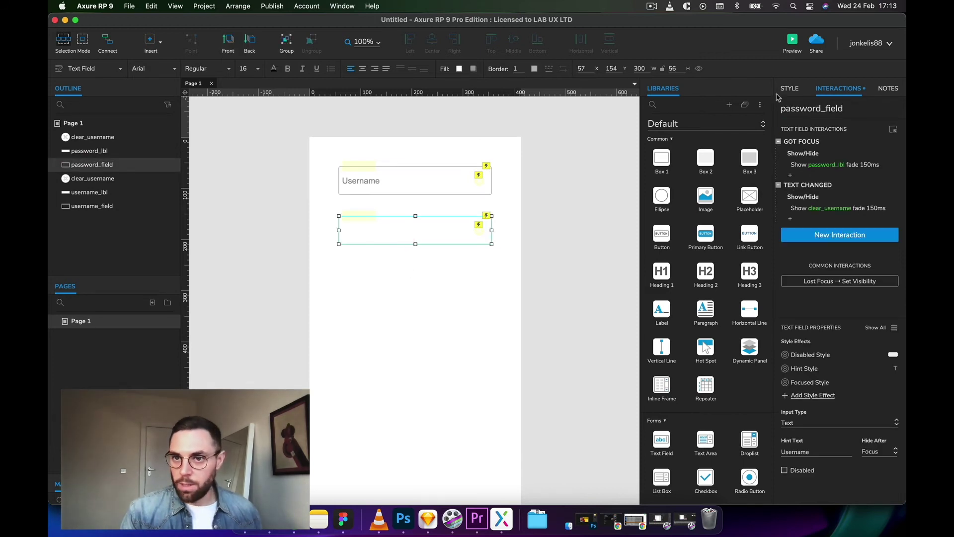
type("Password")
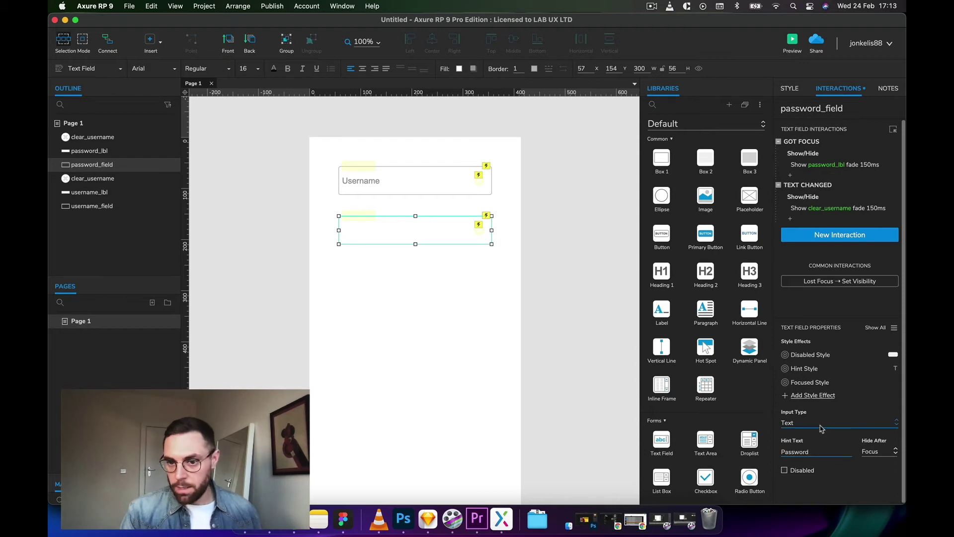
left_click(821, 428)
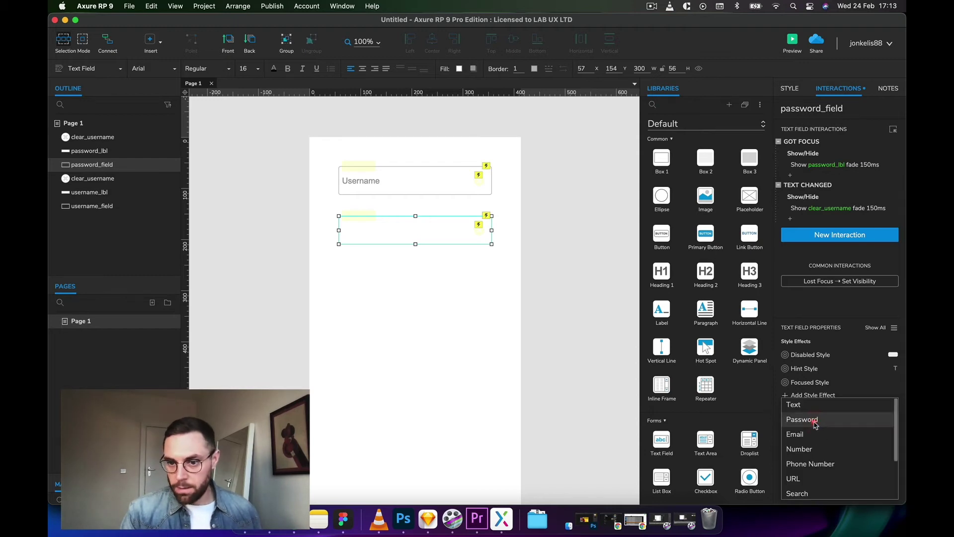
left_click(797, 422)
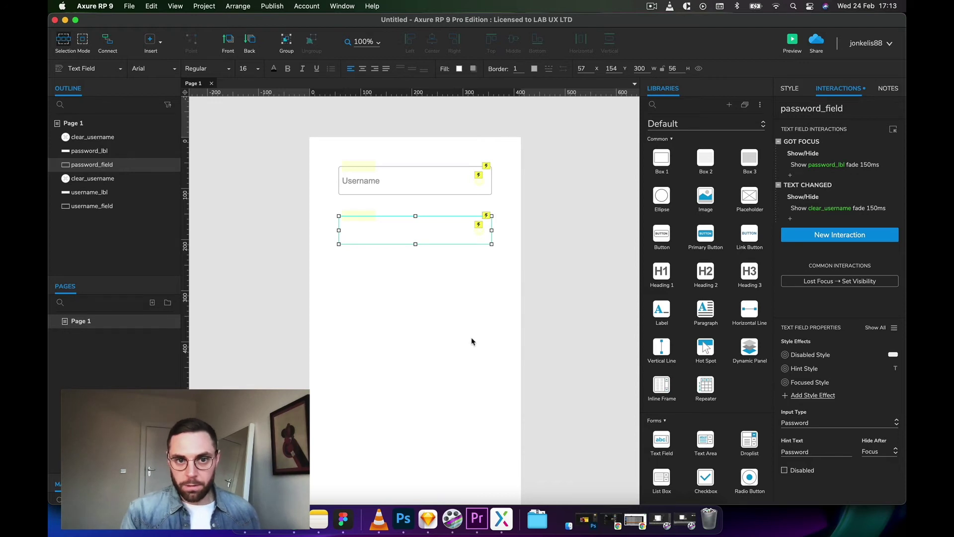
Step: Rename the password field's clear icon clear_password and review the field's interactions
left_click(472, 302)
left_click(477, 231)
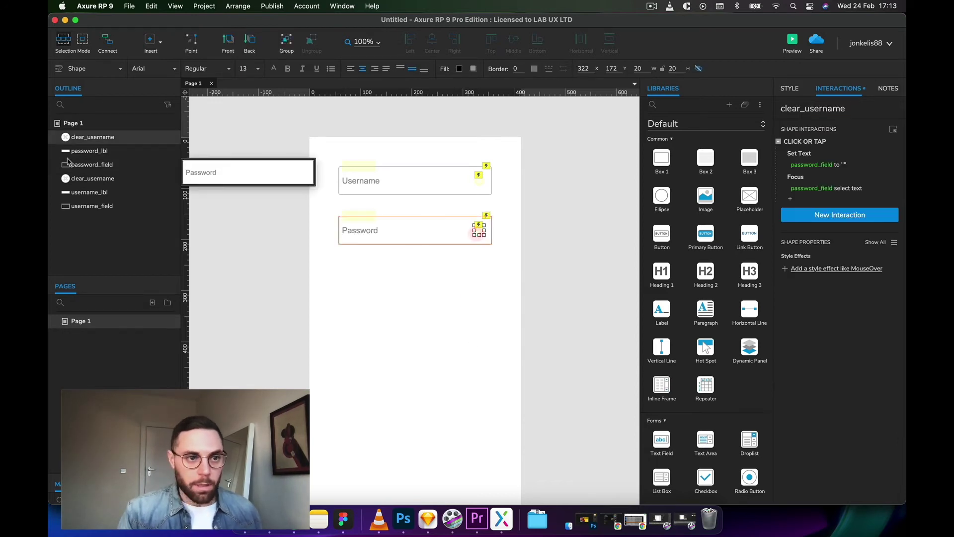
double_click(88, 136)
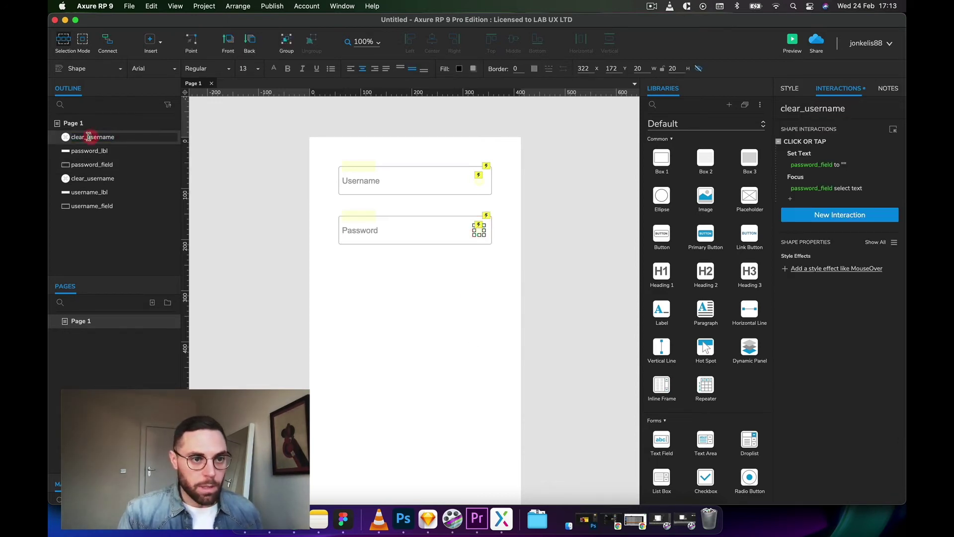
type("clear_password")
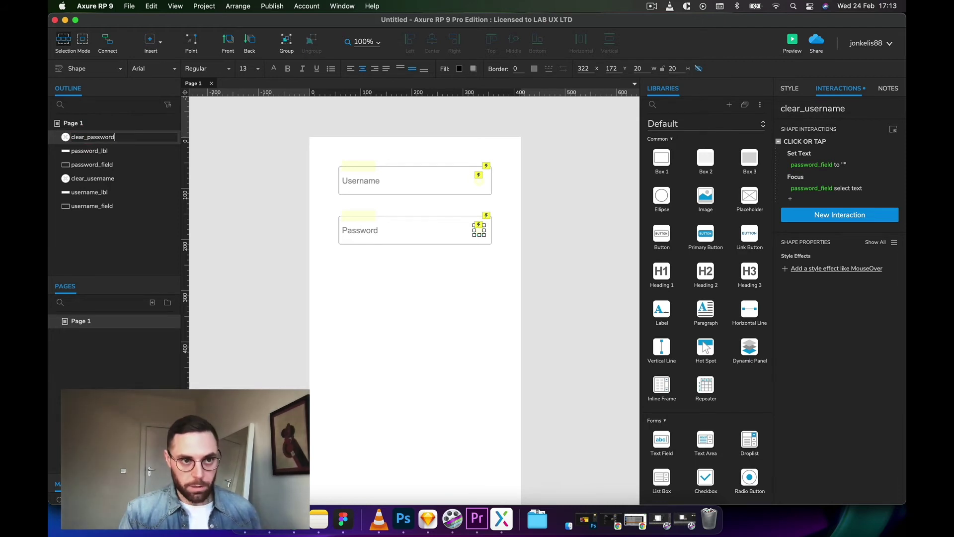
left_click(390, 337)
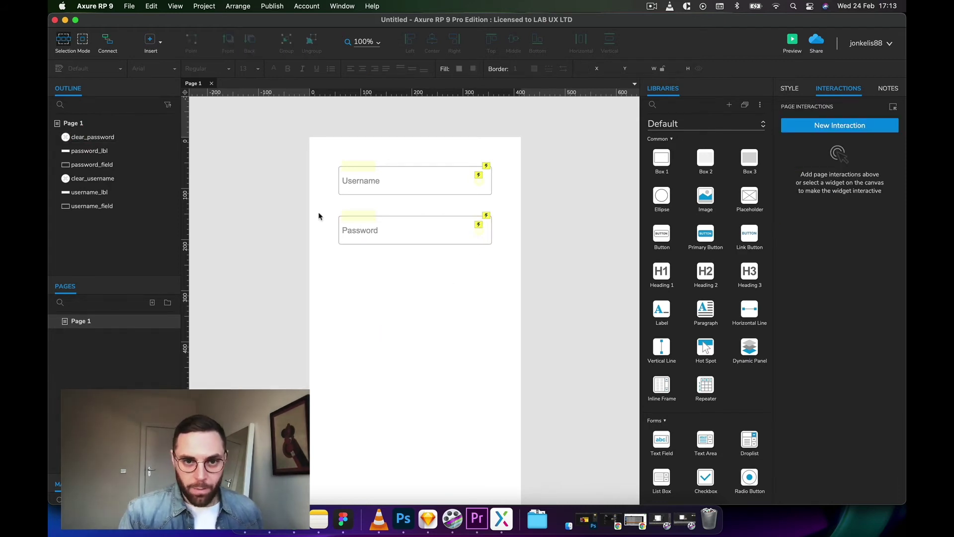
left_click(478, 229)
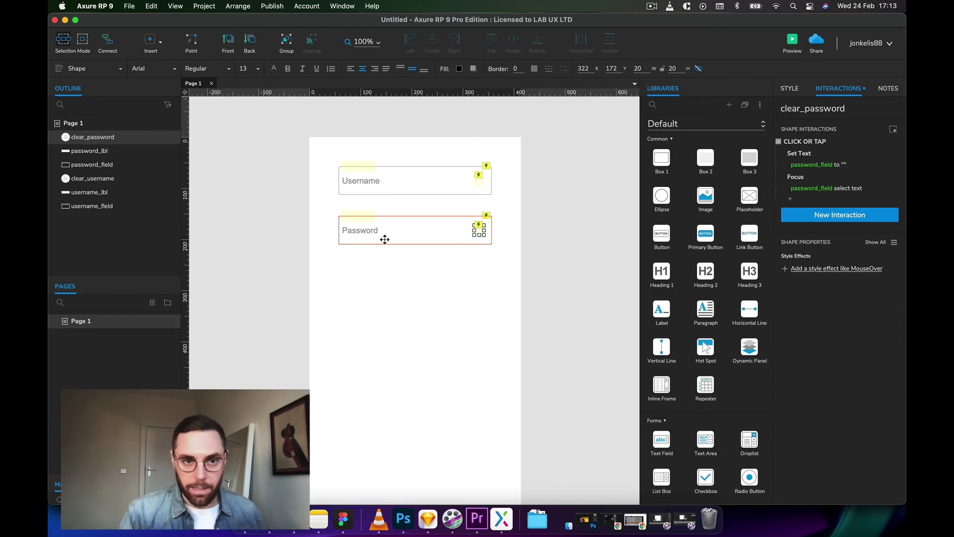
left_click(361, 235)
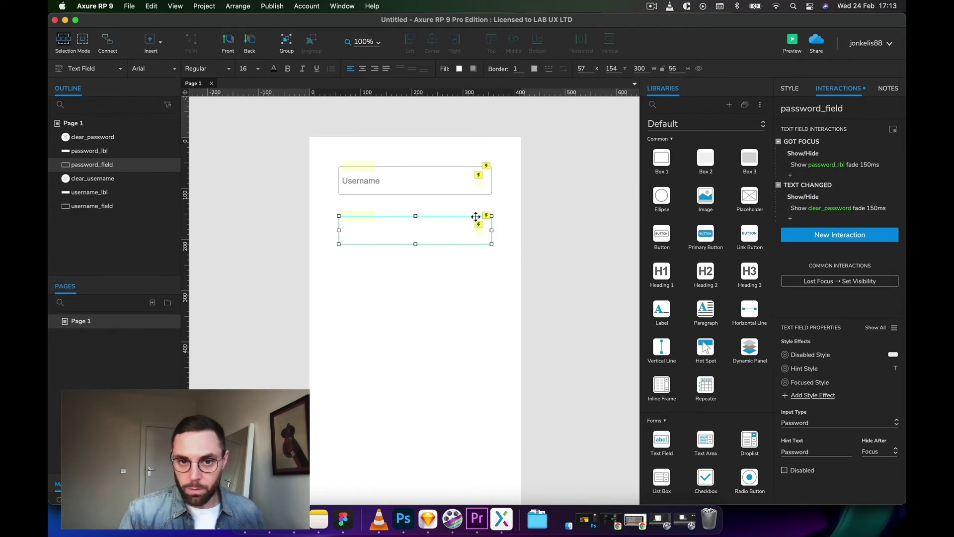
left_click(460, 290)
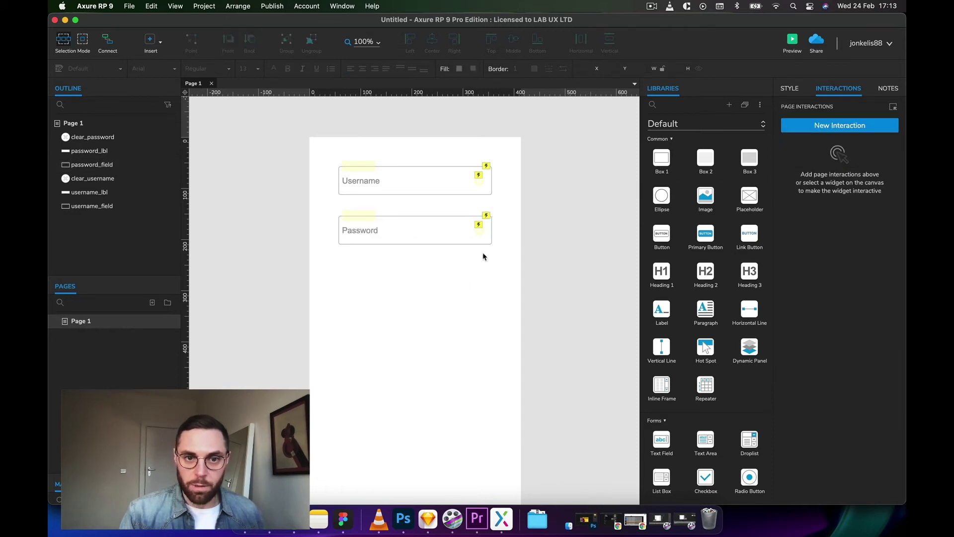
Step: Preview in Chrome and type test text into Username and Password, confirming masked password characters
left_click(797, 44)
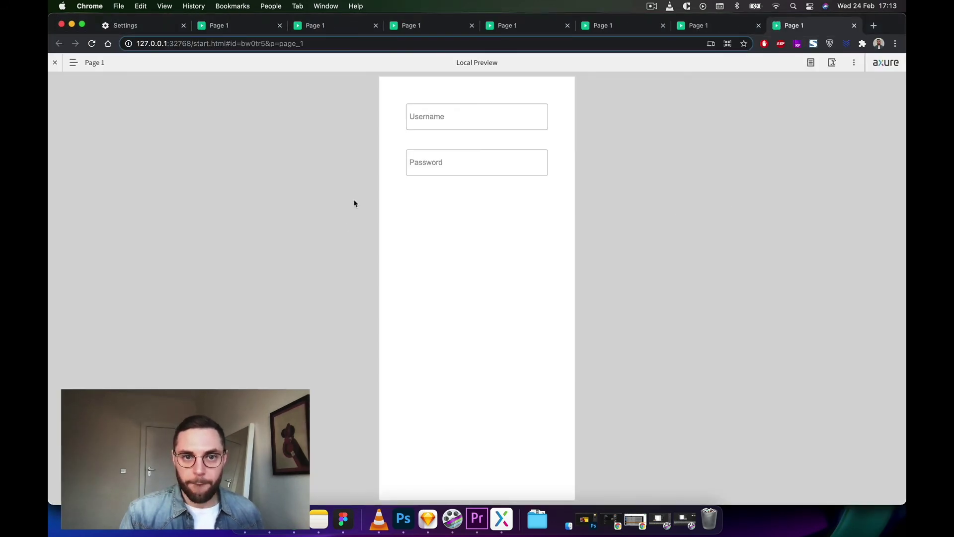
left_click(419, 120)
type("jhkjhkjh")
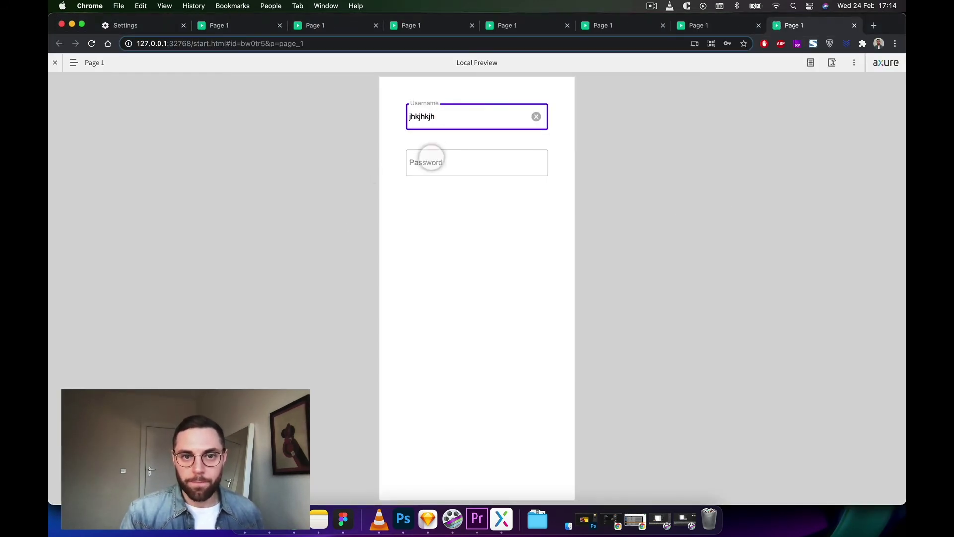
left_click(426, 162)
type("kjhkjhkjh")
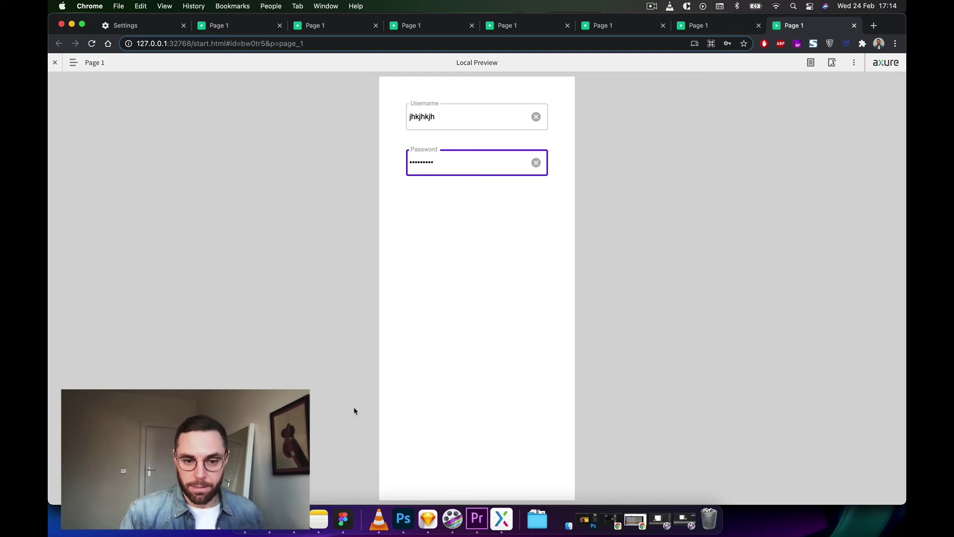
Step: Add a Lost Focus Show/Hide action on username_field that hides clear_username with a 150ms fade
left_click(496, 514)
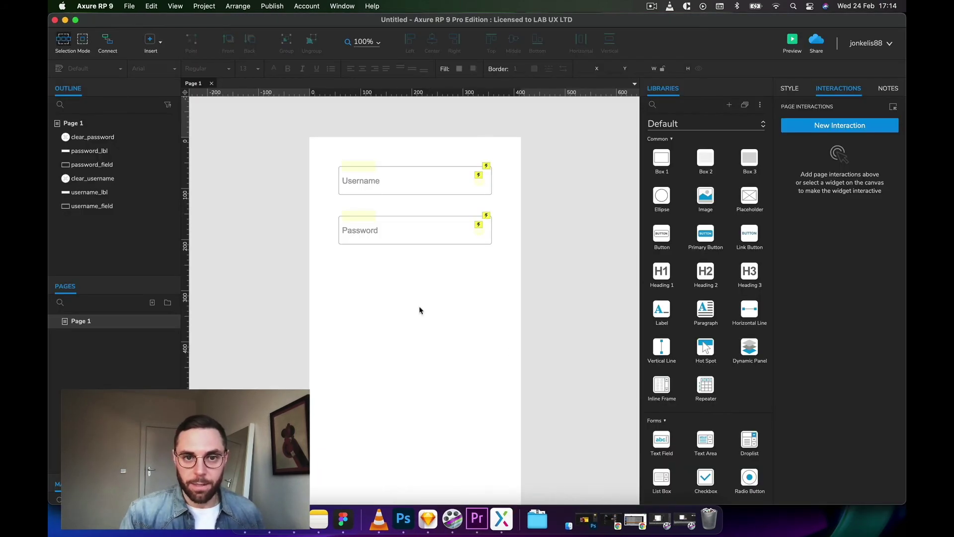
left_click(449, 192)
left_click(822, 235)
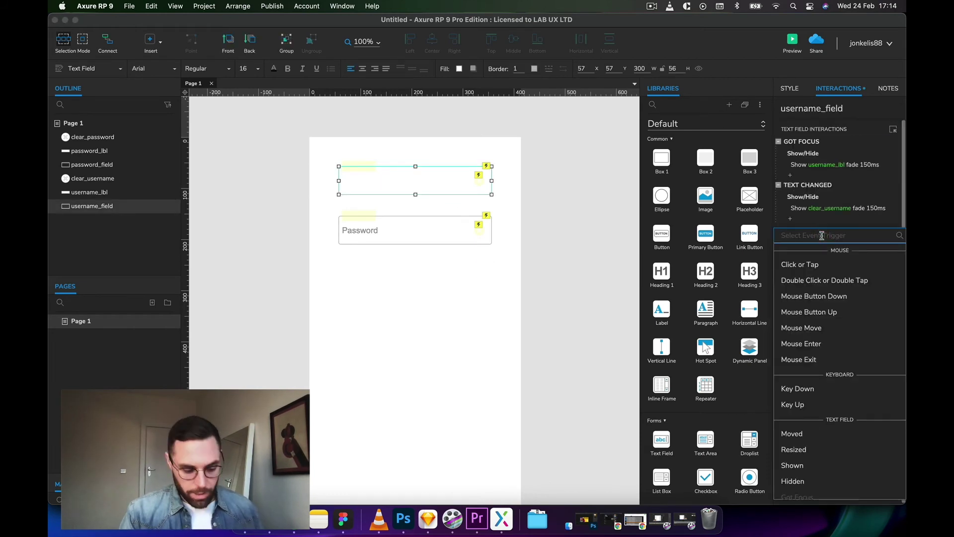
type("los")
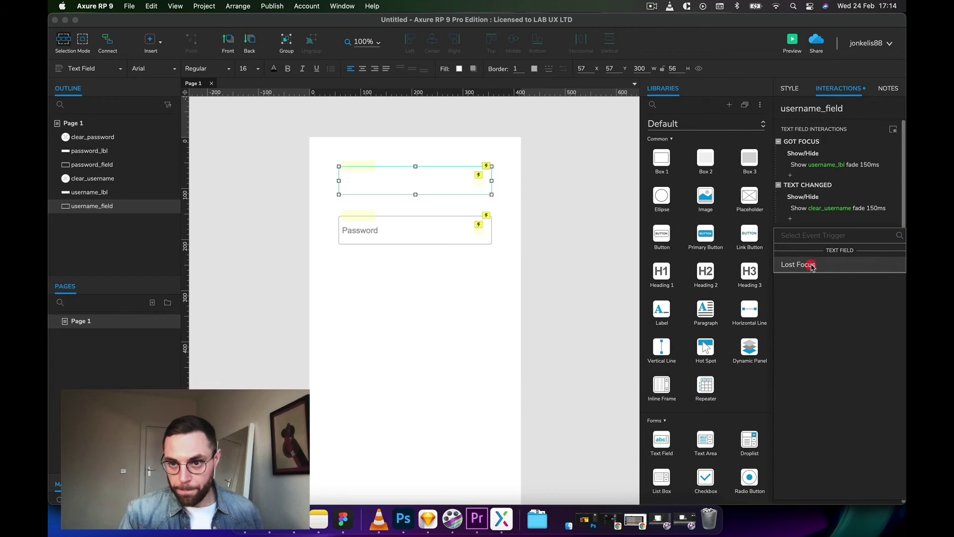
left_click(814, 266)
left_click(798, 347)
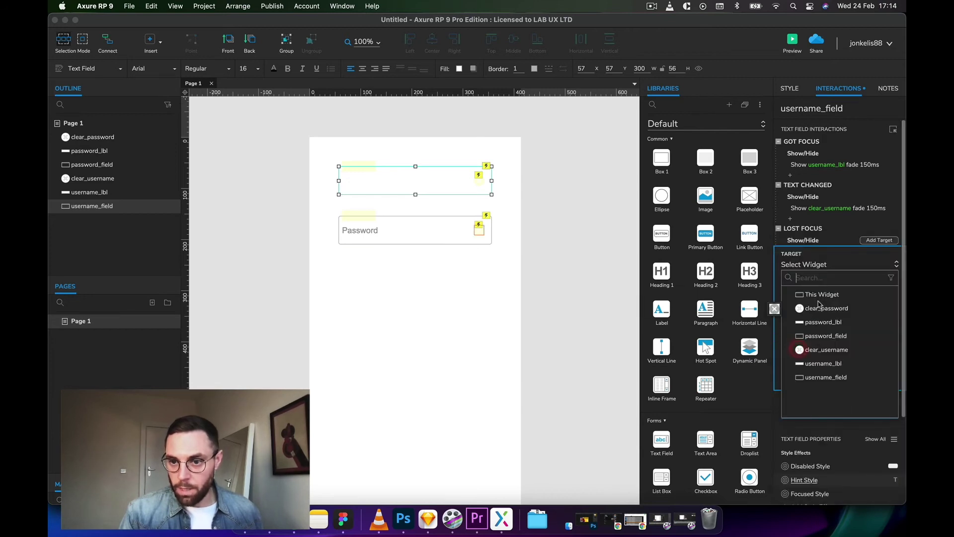
left_click(816, 350)
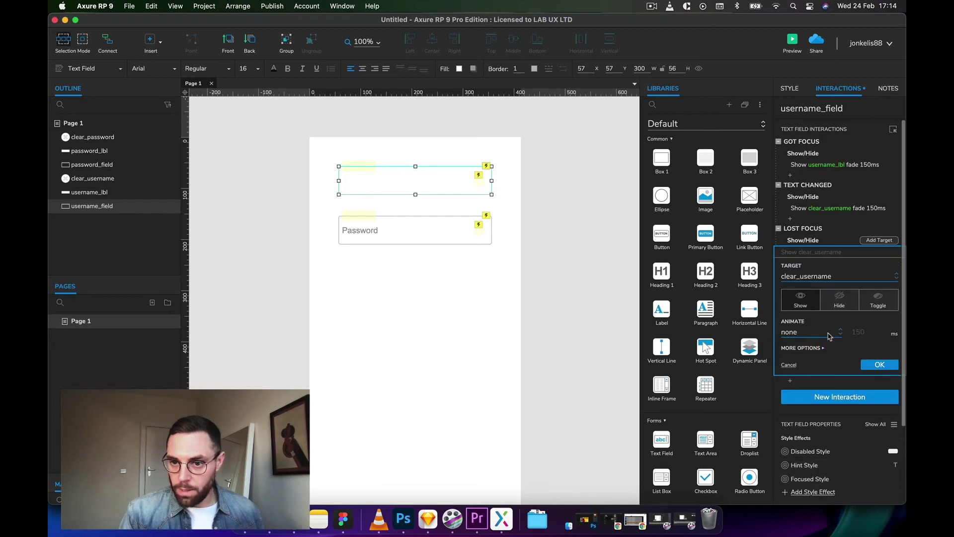
left_click(835, 307)
left_click(810, 332)
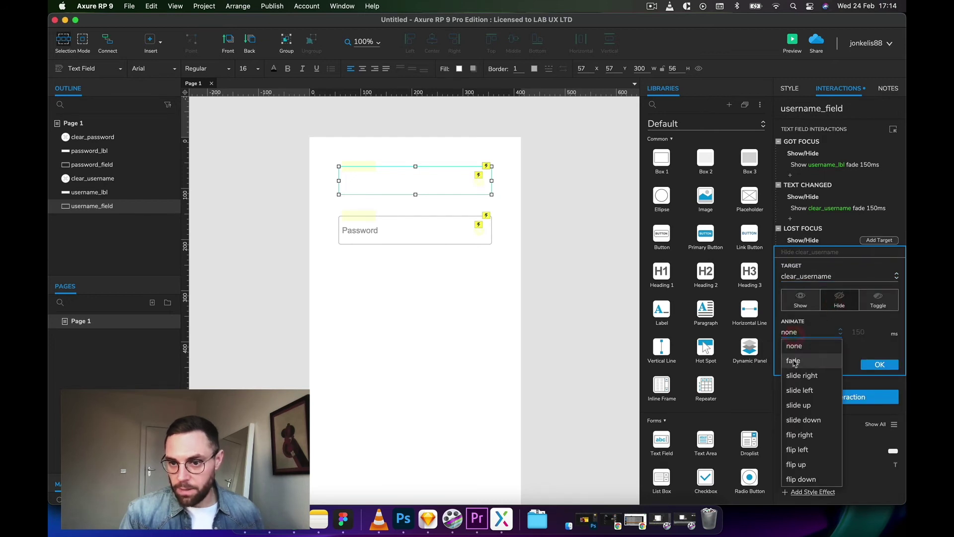
left_click(796, 360)
left_click(868, 366)
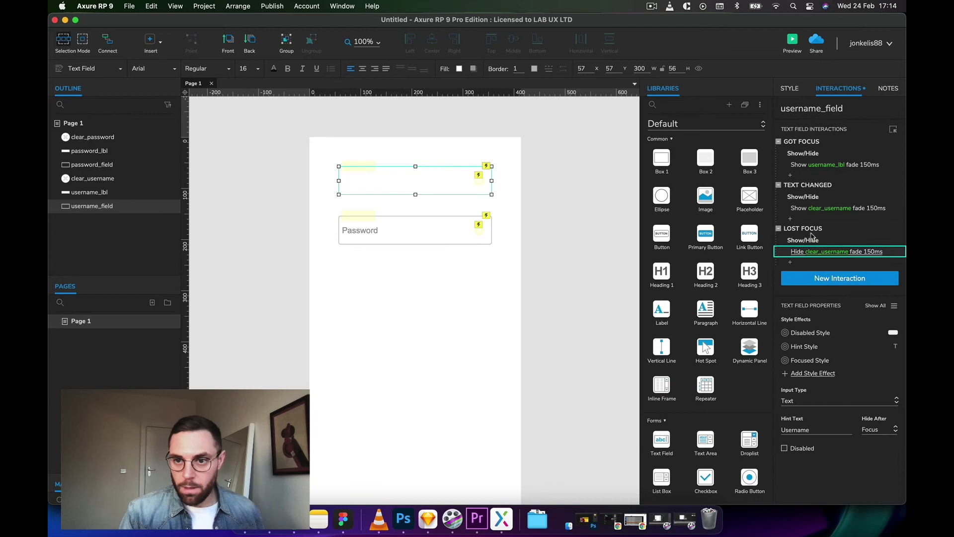
Step: Add a Lost Focus Show/Hide action on password_field that hides clear_password with a fade
left_click(423, 239)
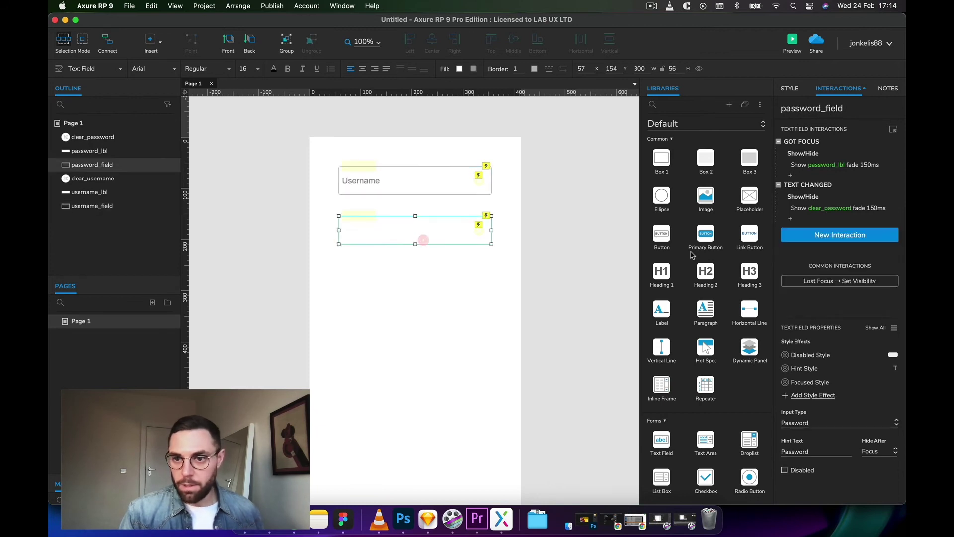
left_click(804, 235)
type("lost")
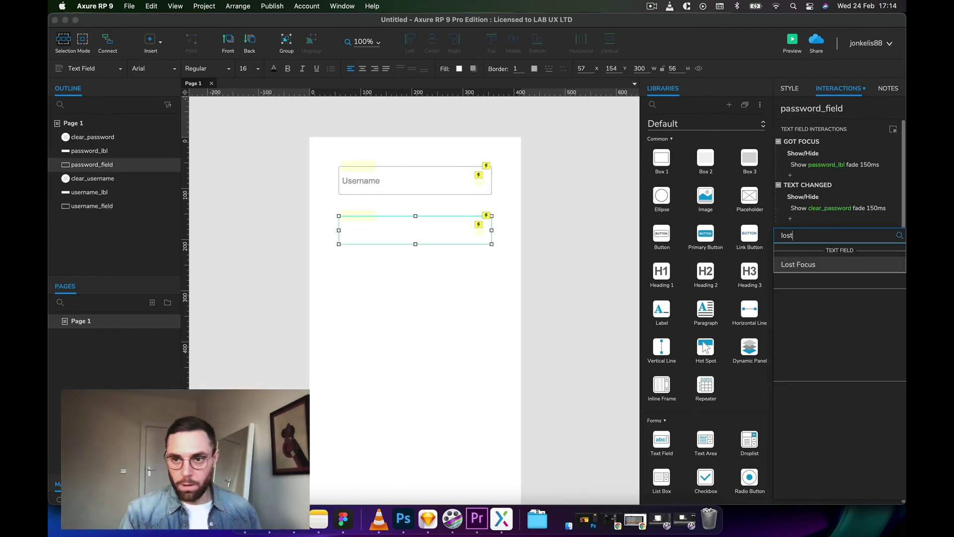
left_click(805, 263)
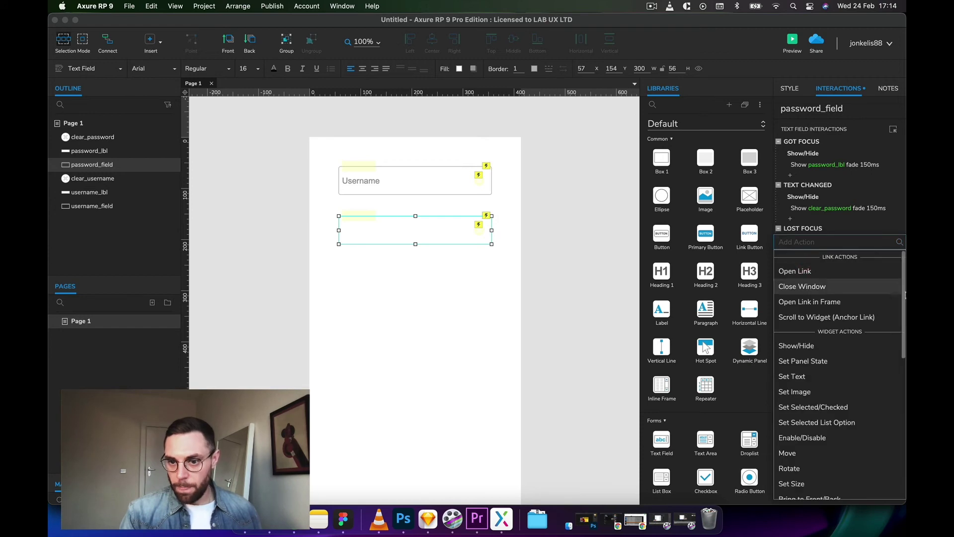
left_click(791, 347)
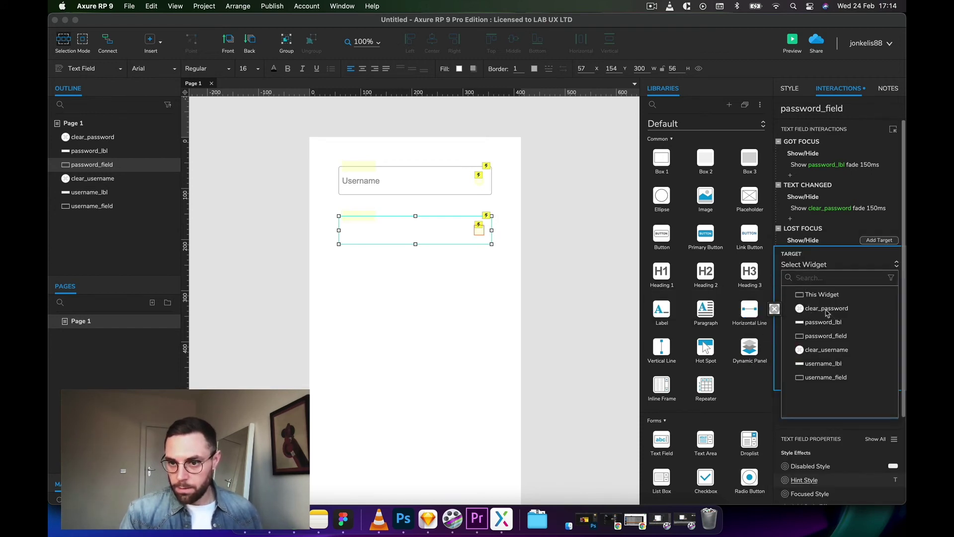
left_click(826, 308)
left_click(831, 302)
left_click(806, 332)
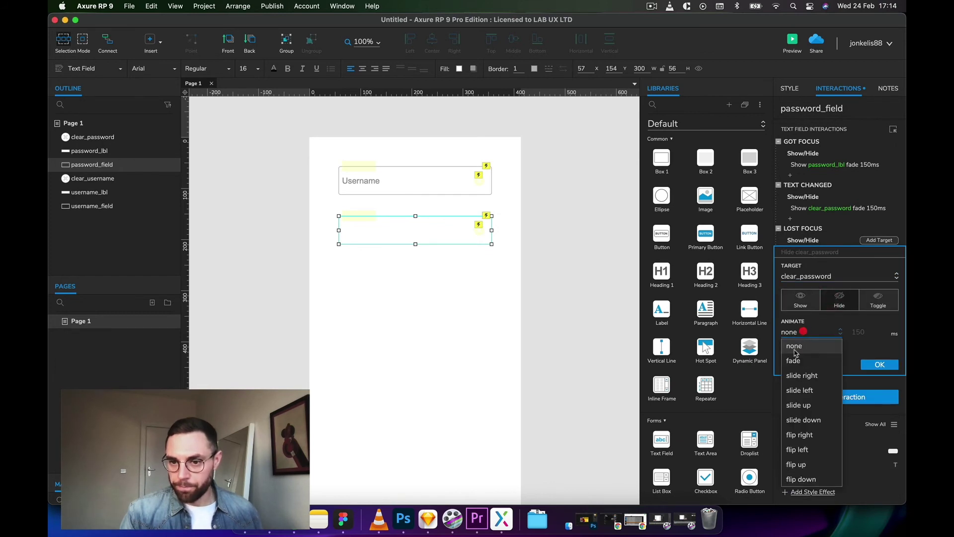
left_click(806, 361)
Step: Confirm the clear_password hide, then add a 300×57 primary button labelled Login below Password
left_click(880, 366)
left_click(480, 323)
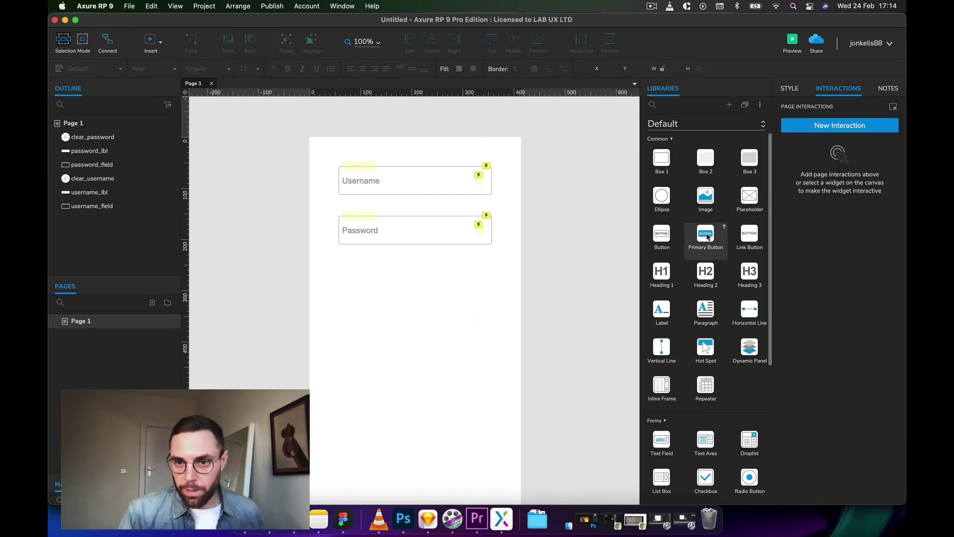
left_click_drag(706, 236, 341, 272)
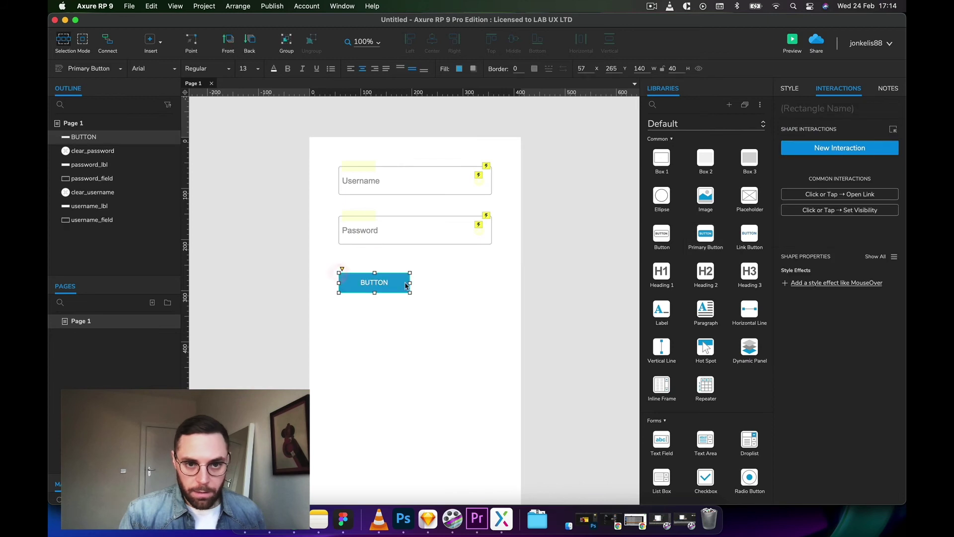
left_click_drag(412, 283, 493, 284)
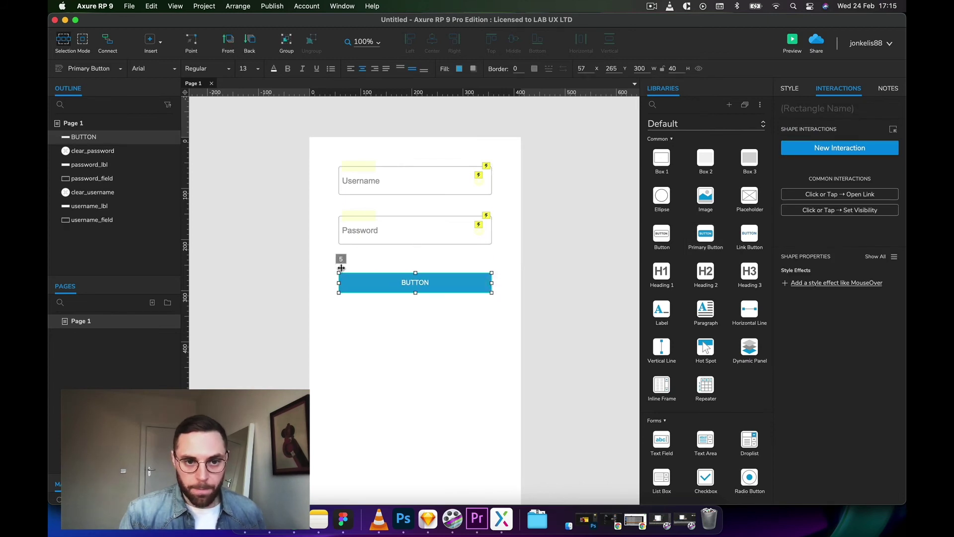
mouse_move(415, 293)
left_mouse_down()
mouse_move(417, 303)
mouse_move(400, 279)
mouse_move(411, 288)
left_mouse_up()
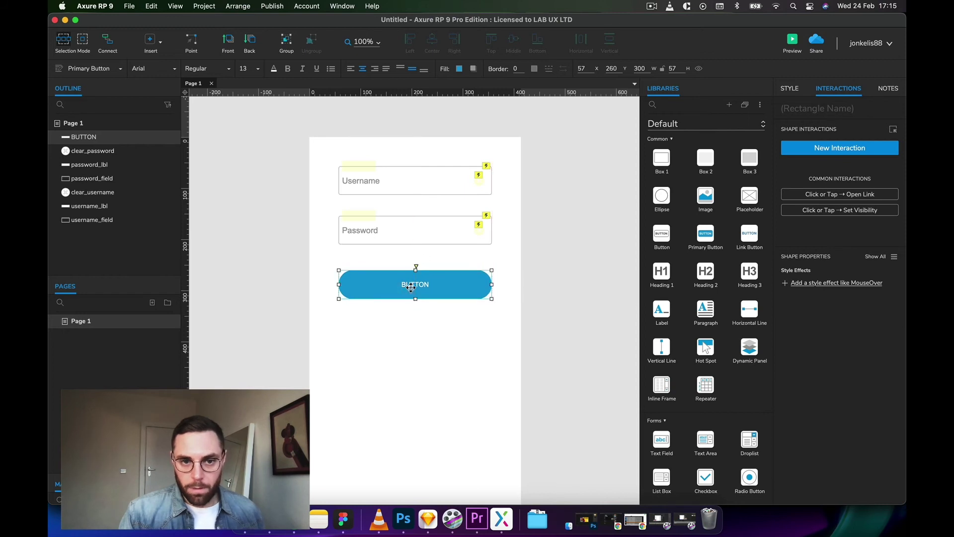
double_click(411, 287)
type("Login")
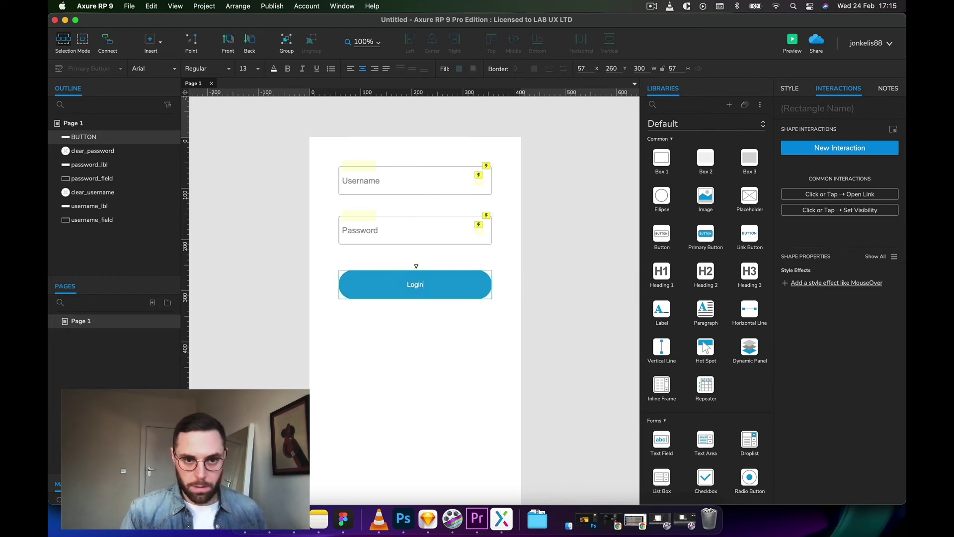
left_click(399, 360)
Step: Copy the purple hex 6100EE from the password field's Focused border style
left_click(389, 232)
right_click(412, 230)
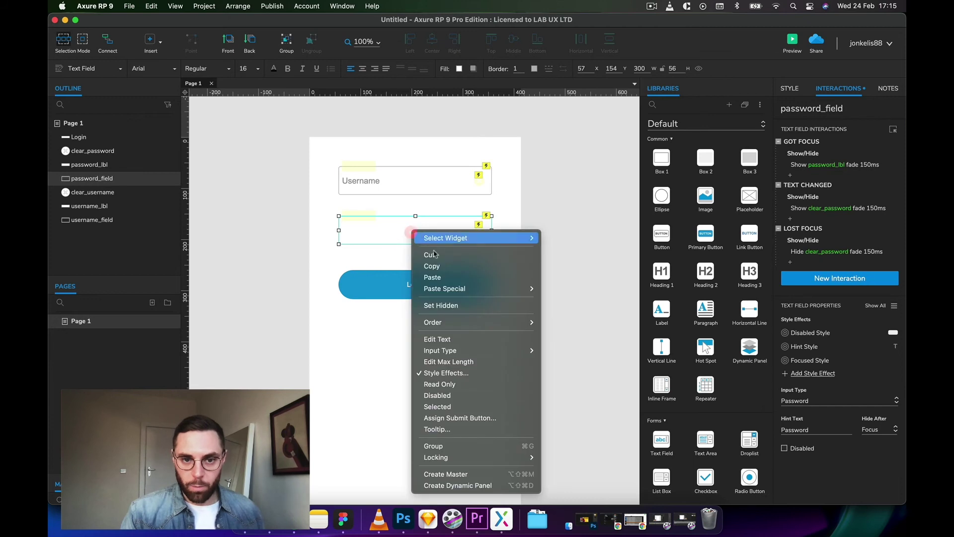
left_click(440, 373)
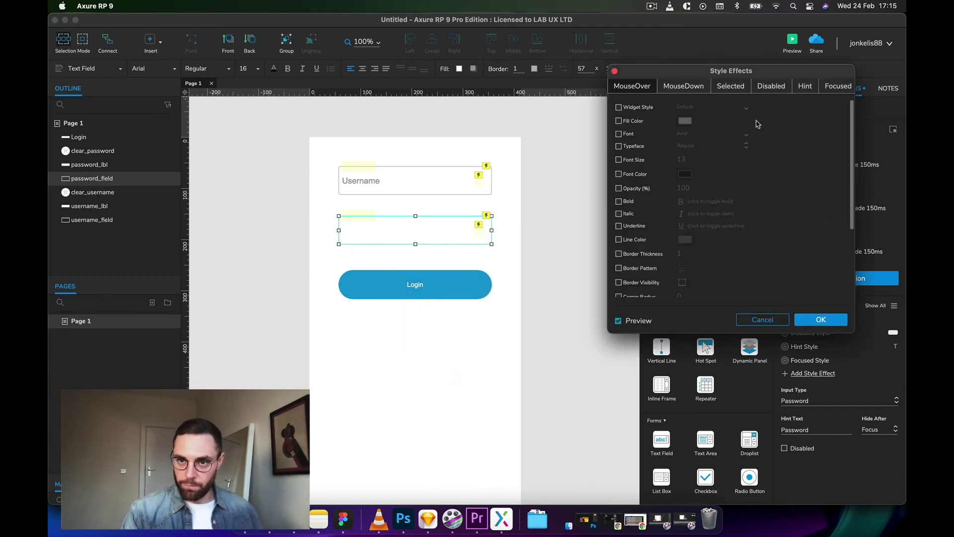
left_click(838, 88)
left_click(685, 240)
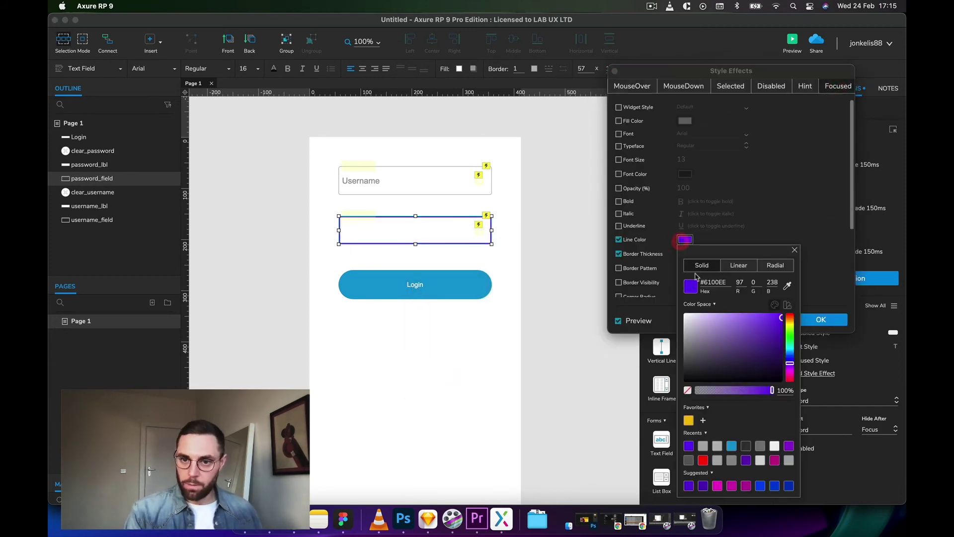
double_click(715, 283)
key("super+c")
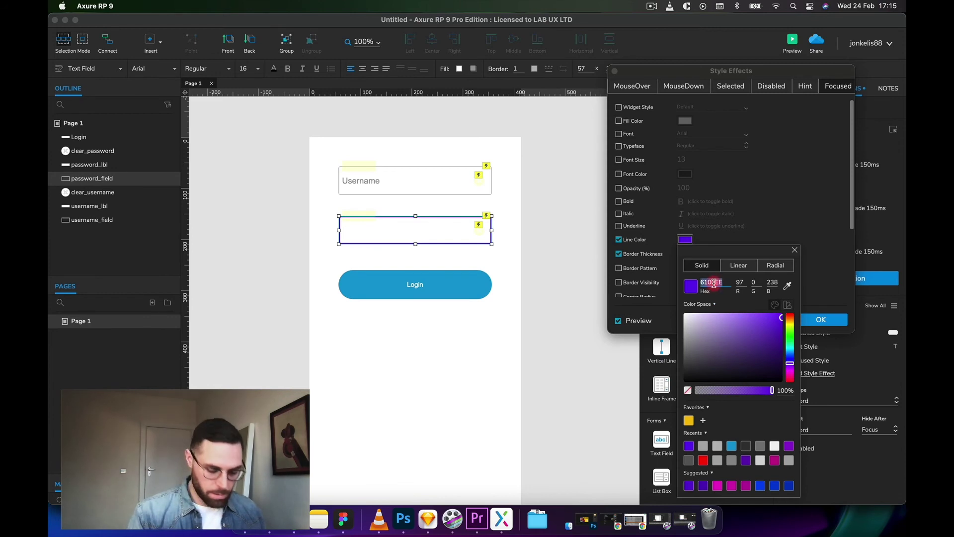
left_click(794, 211)
left_click(822, 319)
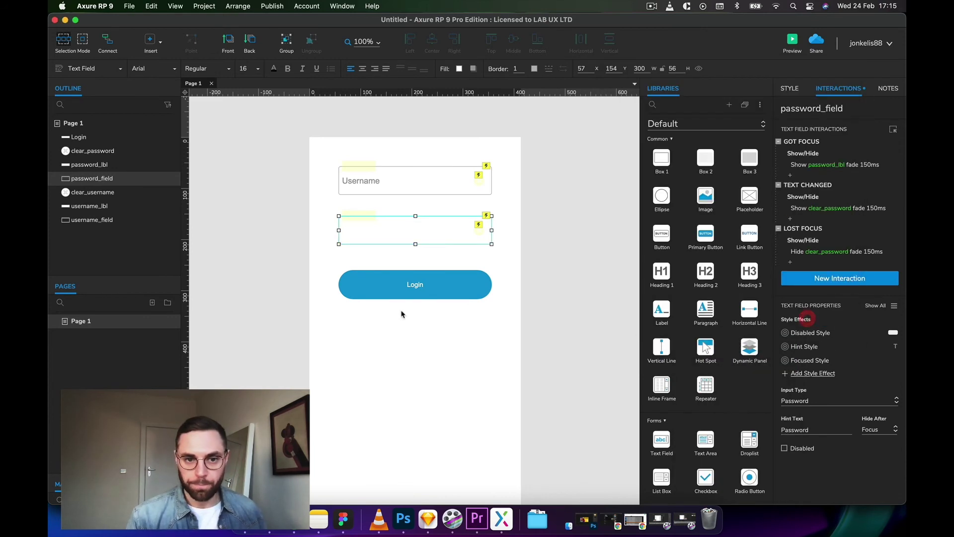
Step: Paste 6100EE as the Login button's fill colour
left_click(387, 295)
left_click(791, 88)
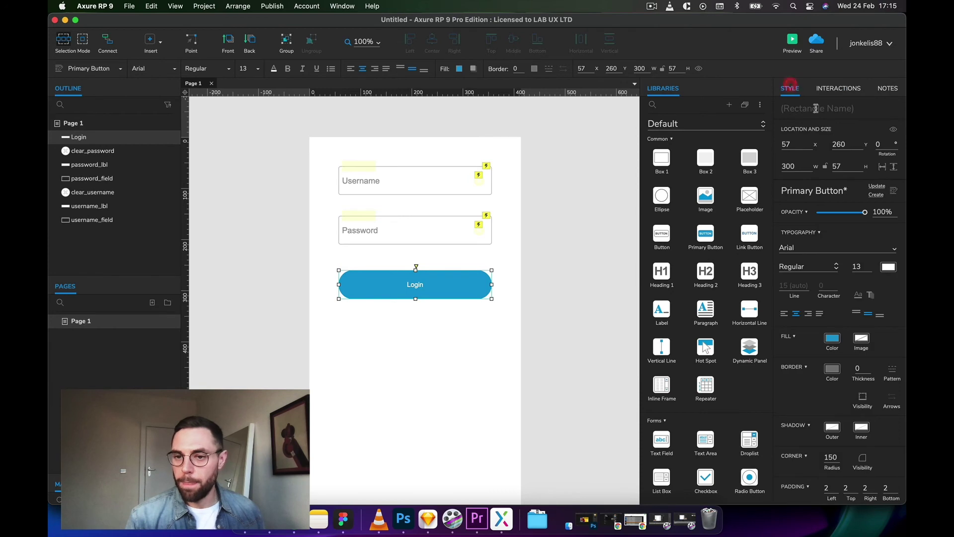
left_click(832, 339)
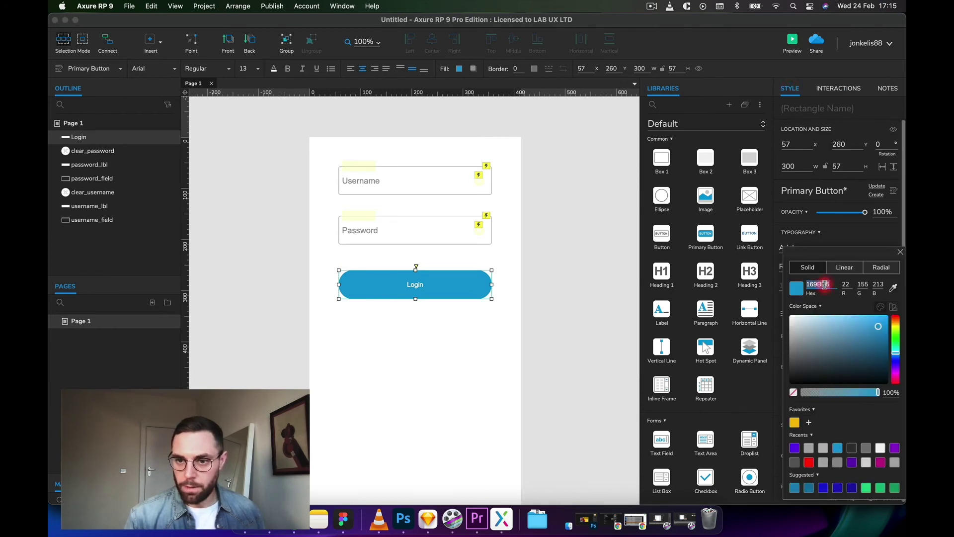
key("super+v")
left_click(362, 288)
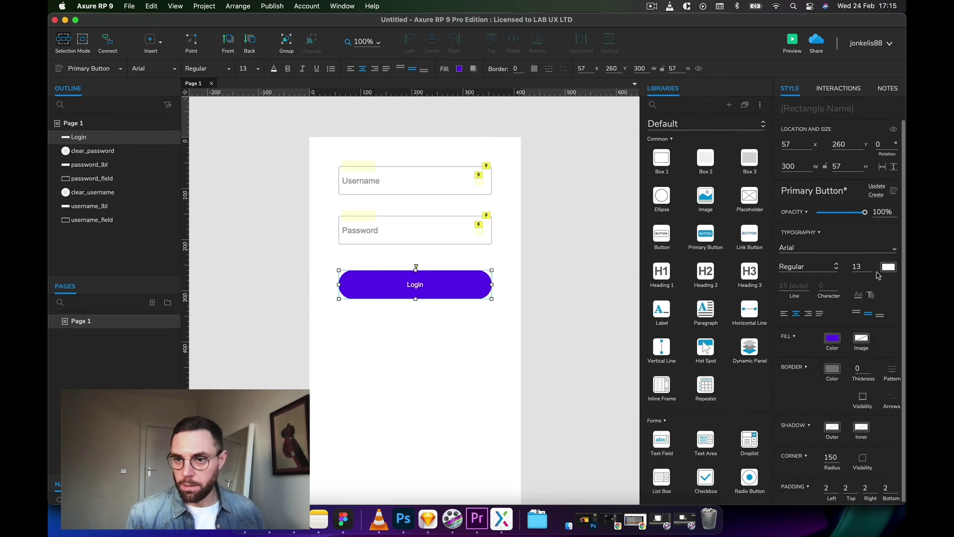
left_click(533, 315)
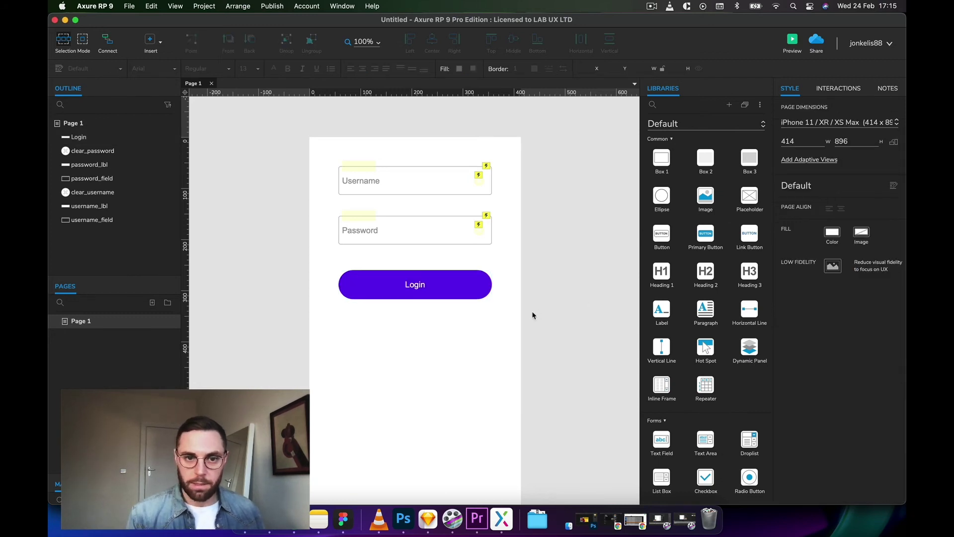
Step: Mark the Login button as Disabled
left_click(433, 291)
right_click(467, 288)
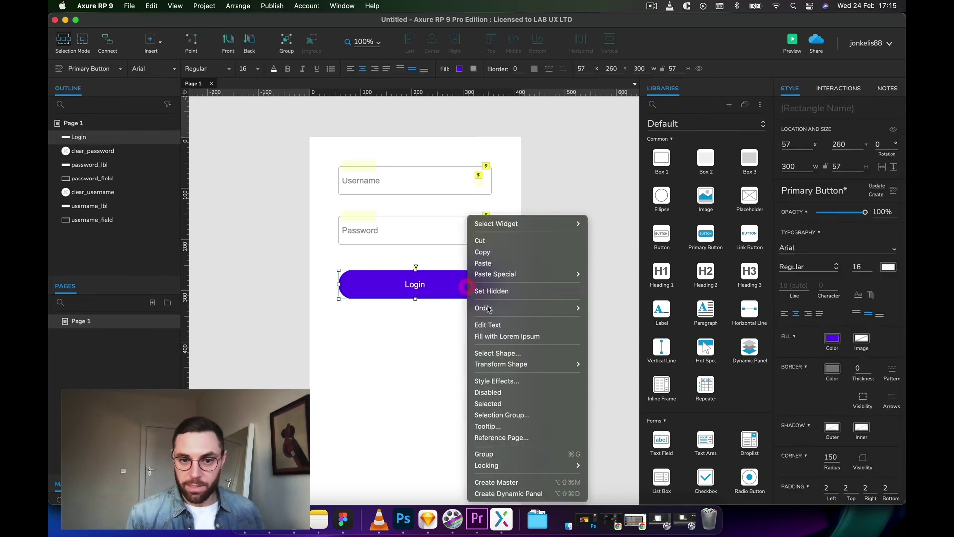
left_click(485, 393)
left_click(434, 354)
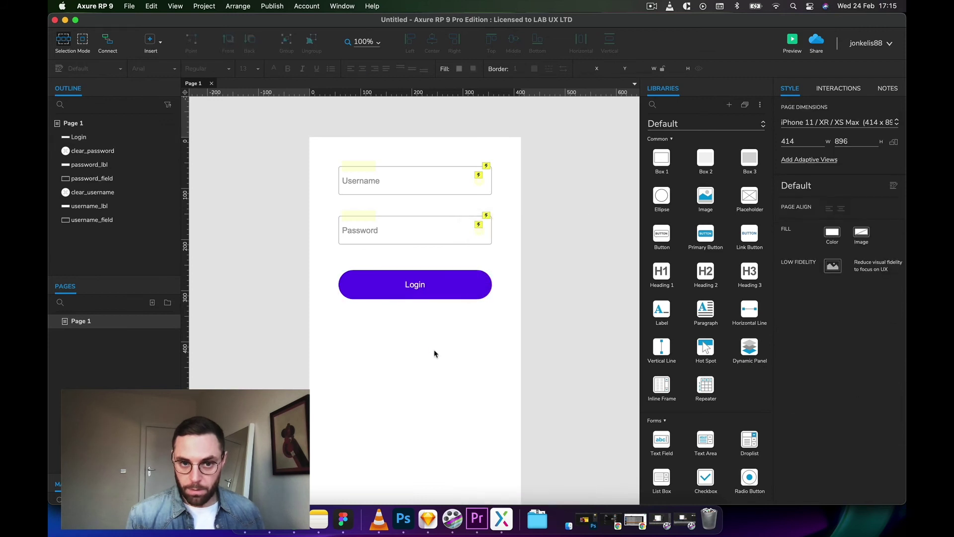
Step: Set the Login button's Disabled style effect to 30% opacity
left_click(453, 286)
right_click(458, 288)
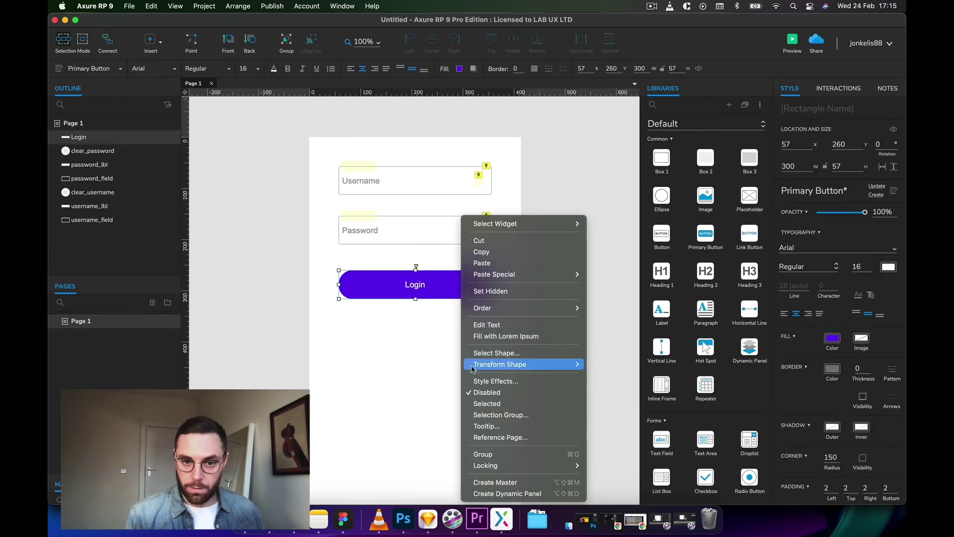
left_click(474, 381)
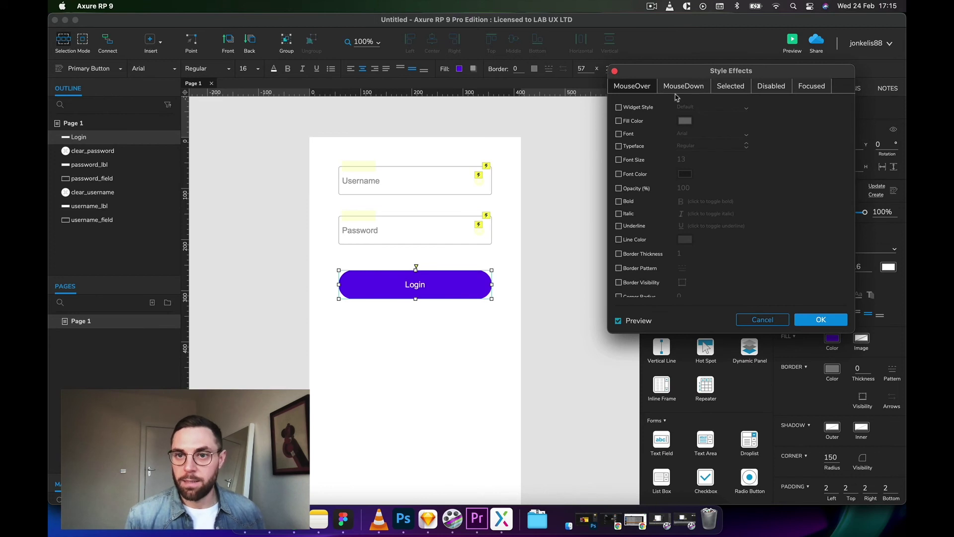
left_click(772, 87)
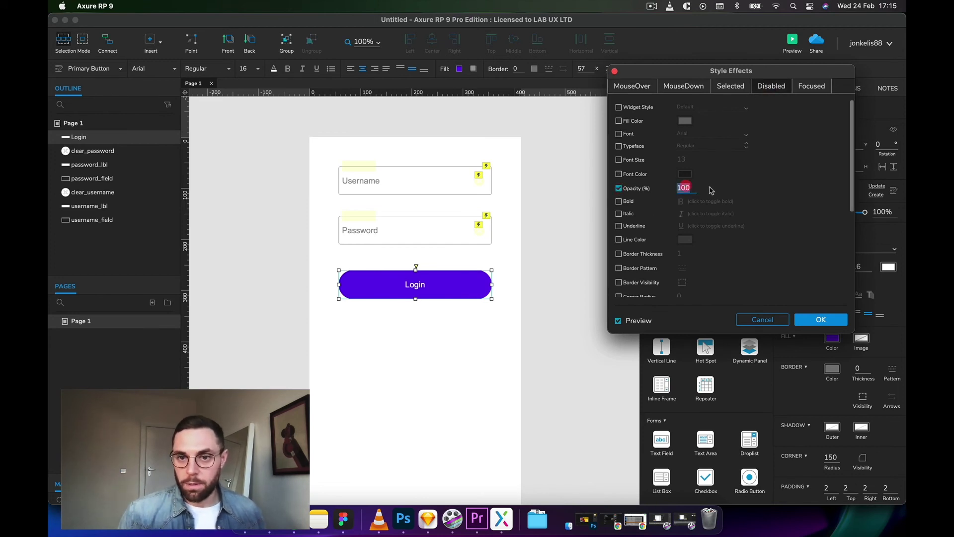
type("30")
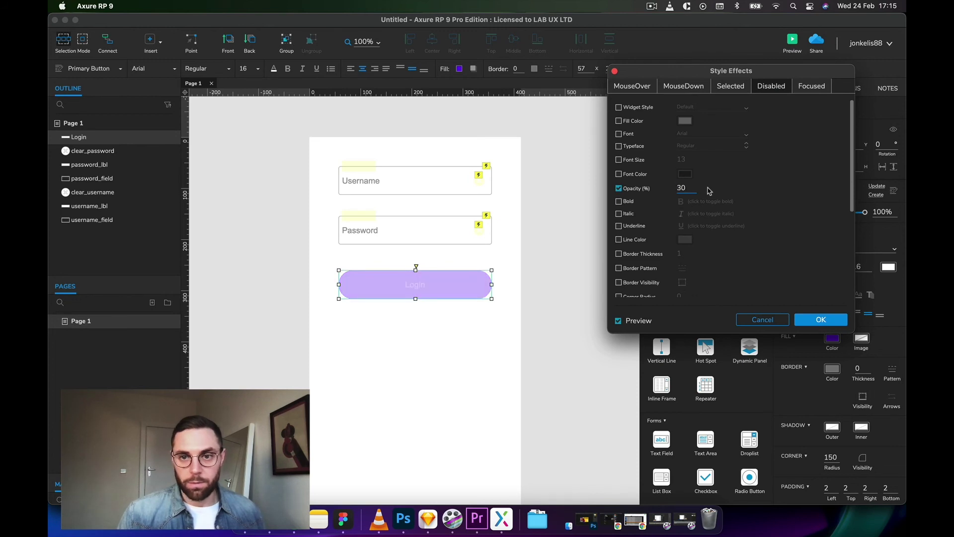
left_click(821, 323)
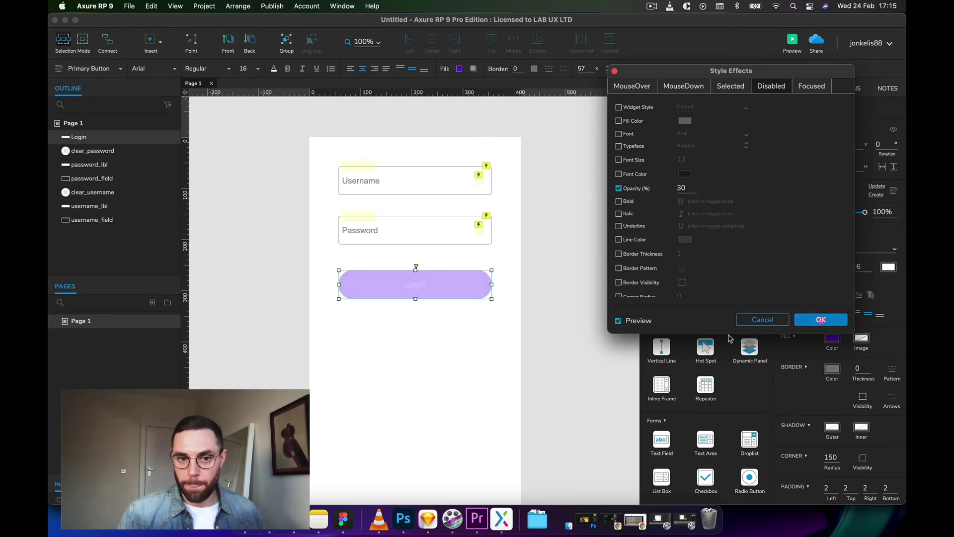
left_click(541, 367)
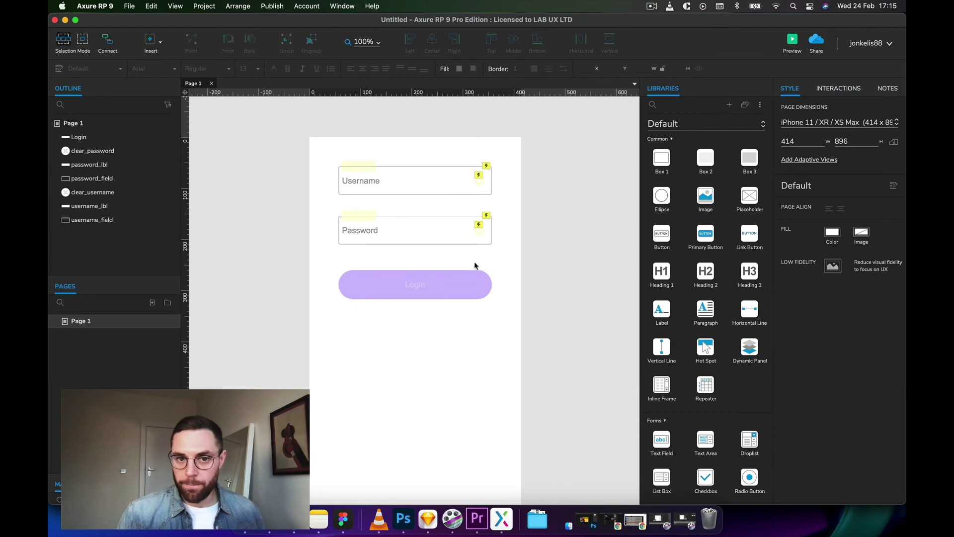
Step: Add an Enable action targeting the Login button under password_field's Text Changed event
left_click(403, 232)
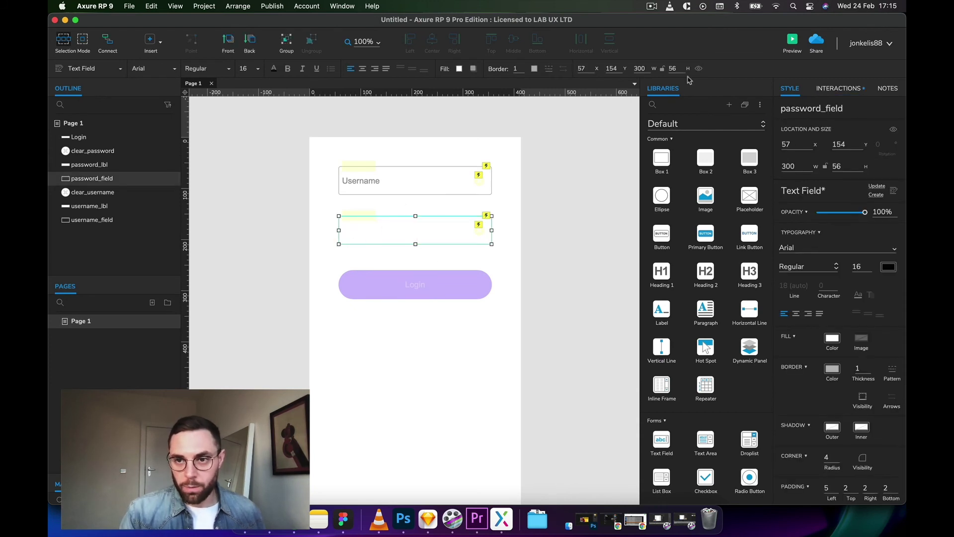
left_click(838, 88)
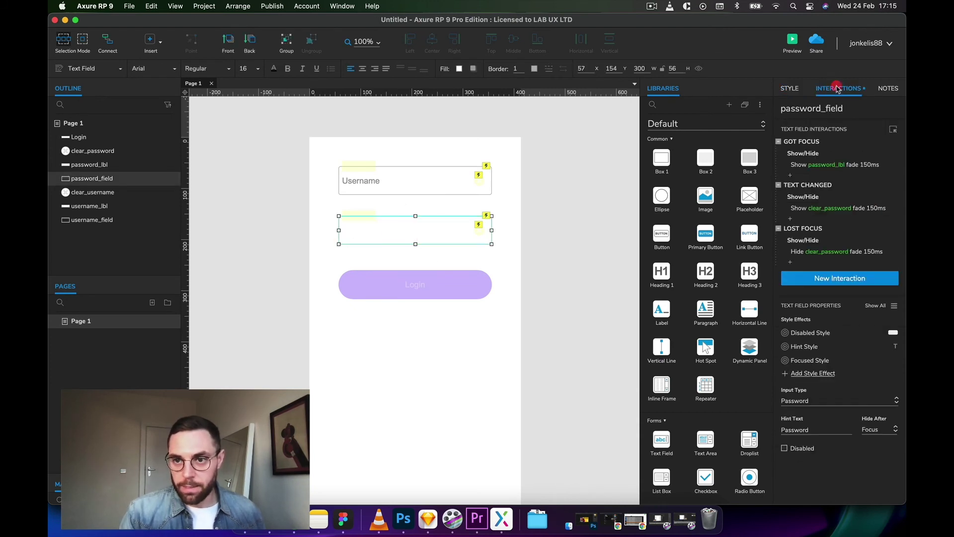
left_click(791, 222)
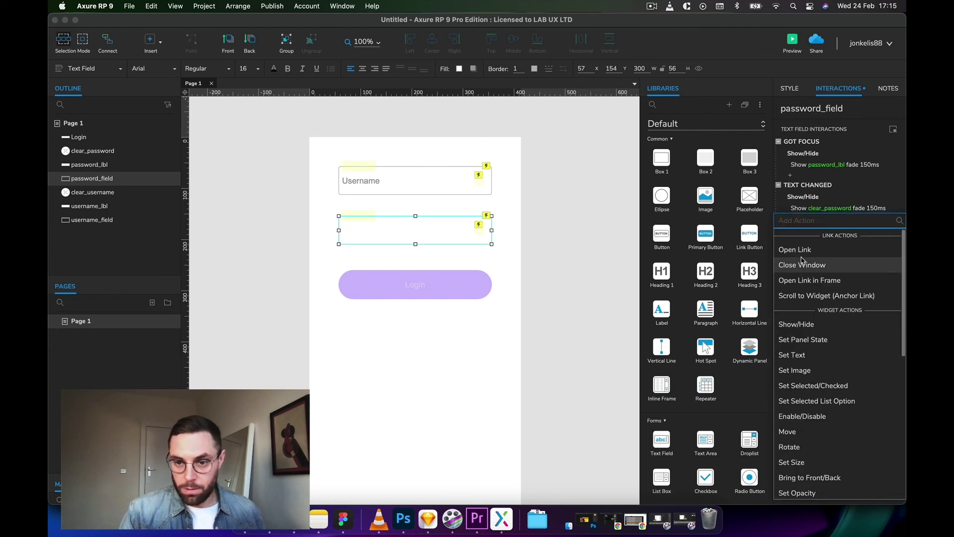
type("en")
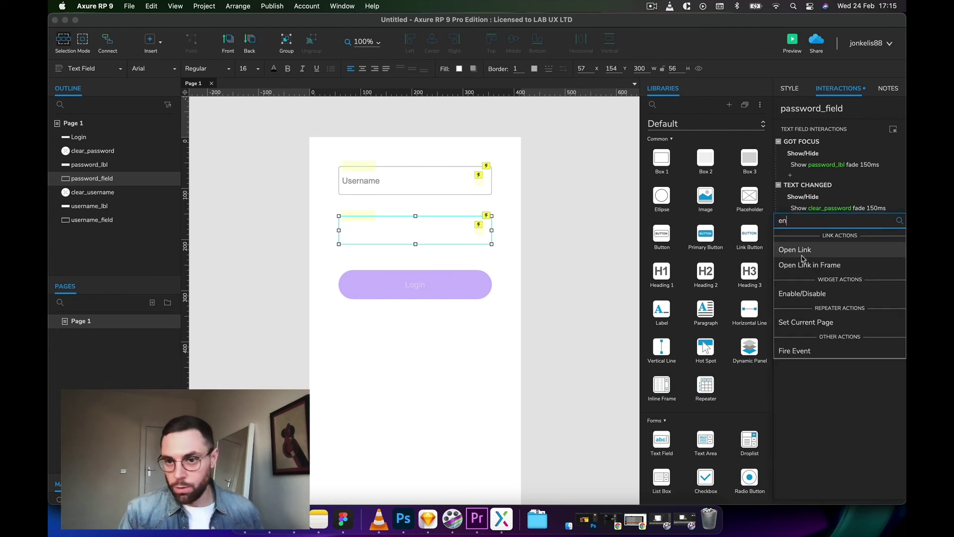
left_click(795, 294)
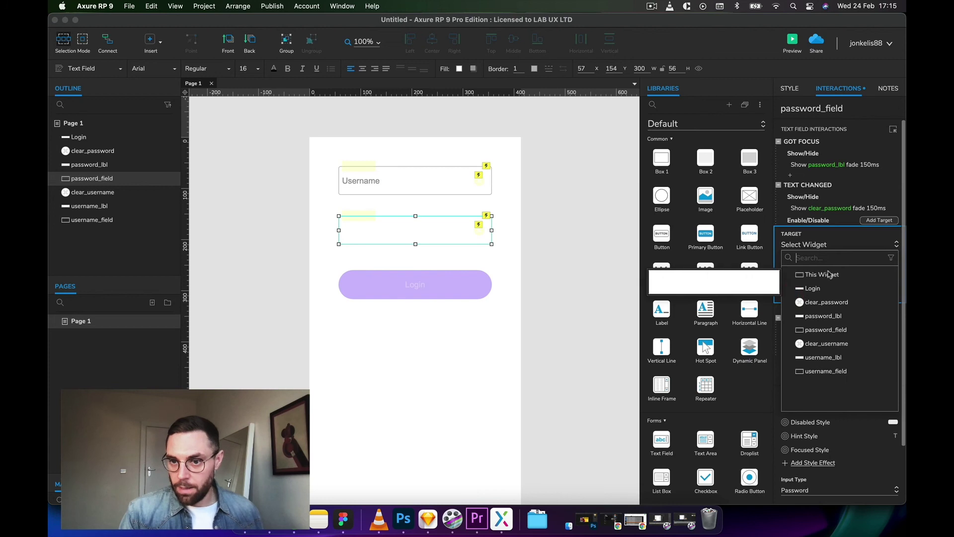
left_click(820, 286)
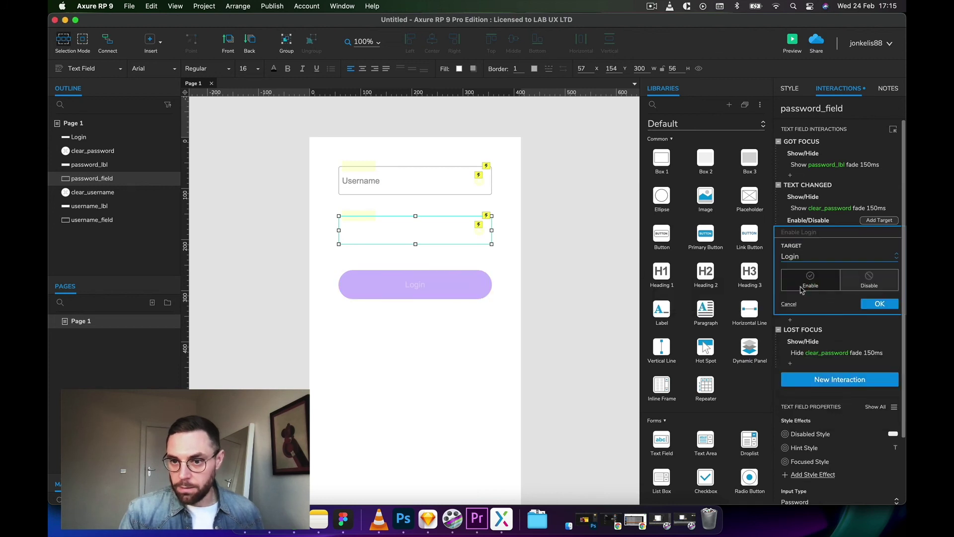
left_click(869, 305)
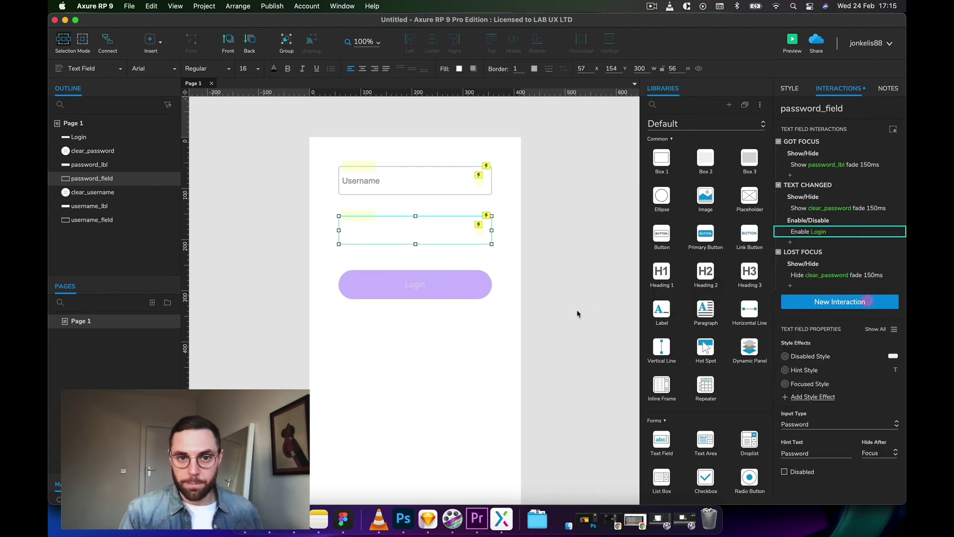
left_click(535, 317)
left_click(454, 225)
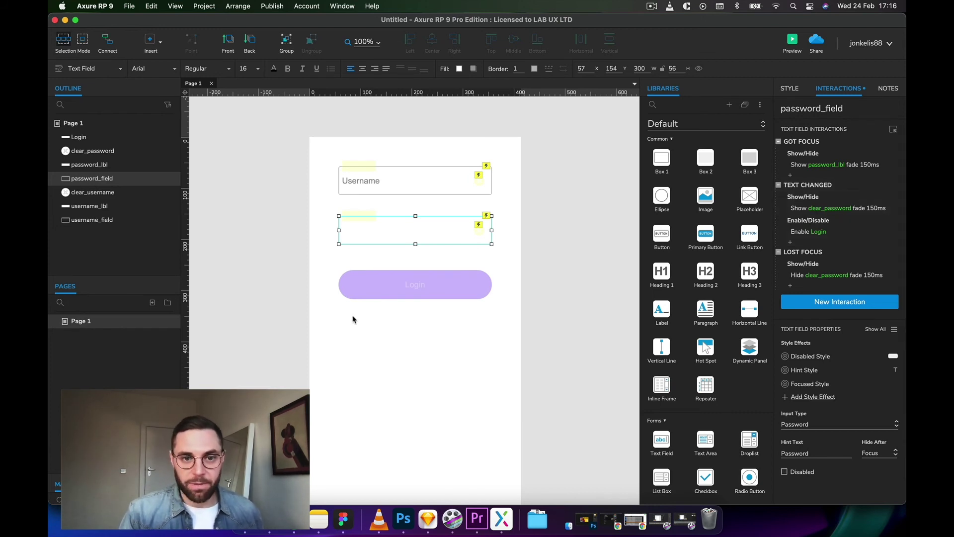
left_click(371, 331)
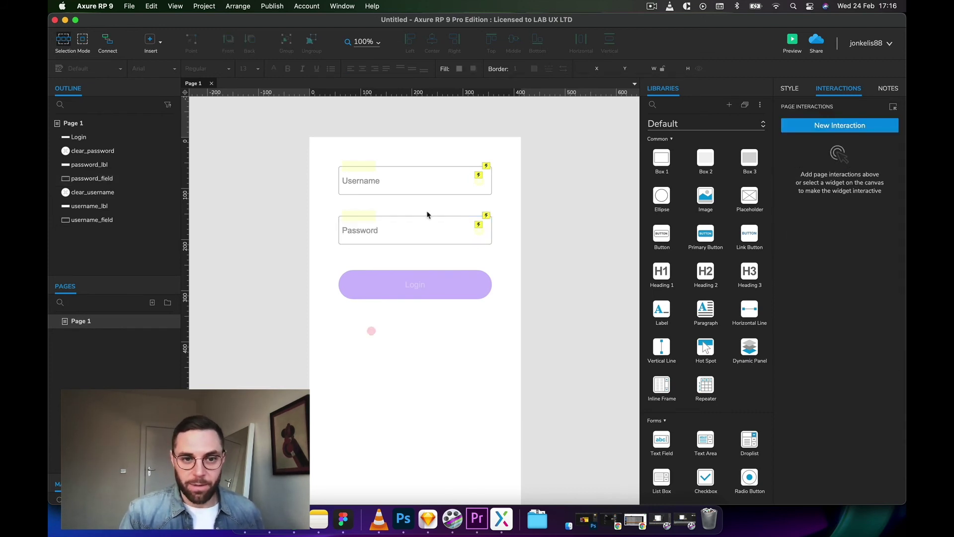
Step: Preview in Chrome, type into Username and Password, and confirm Login turns enabled purple
left_click(792, 41)
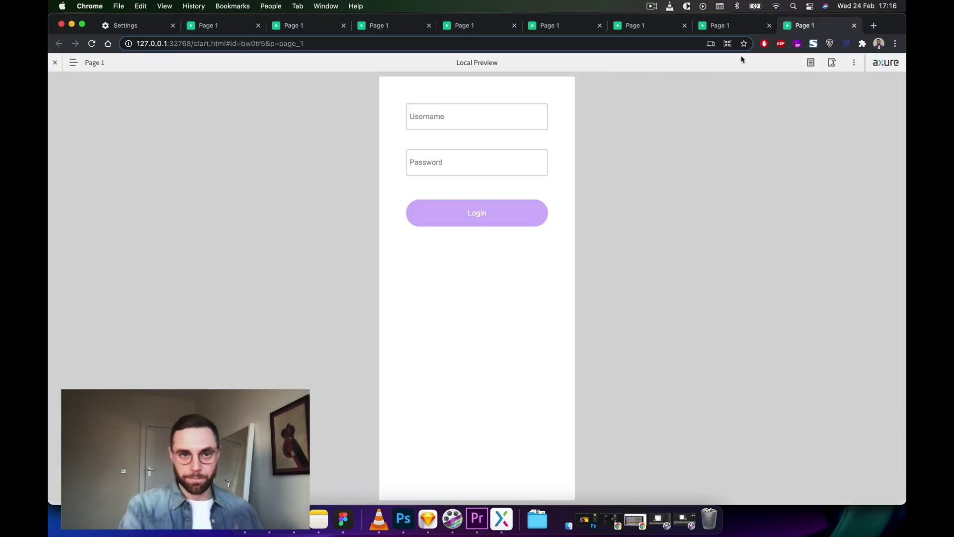
left_click(417, 121)
type("lkjklkj")
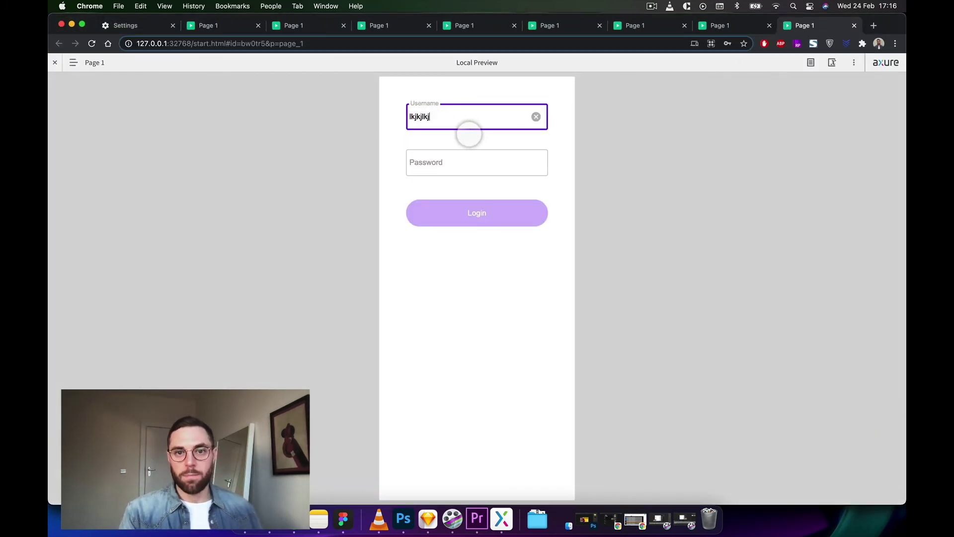
left_click(450, 162)
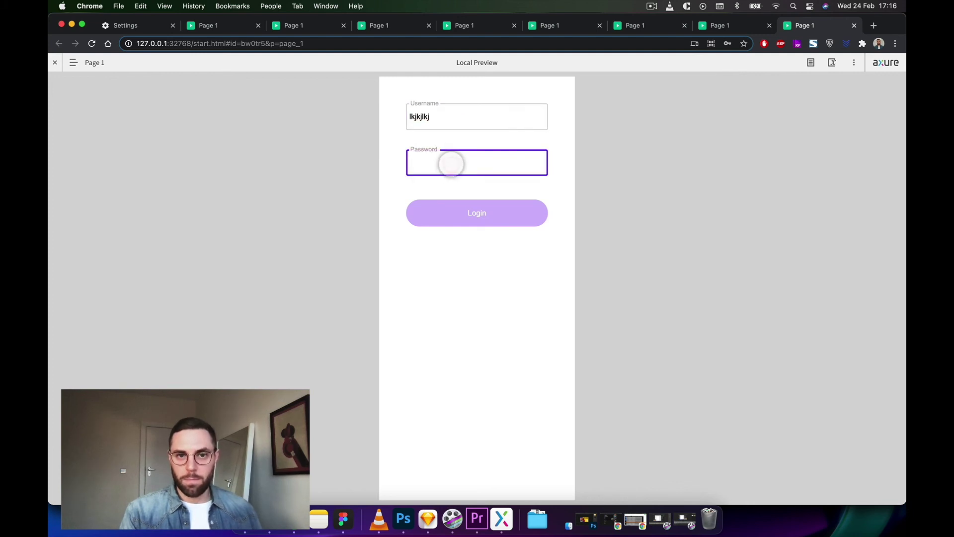
type("lkjklkjk")
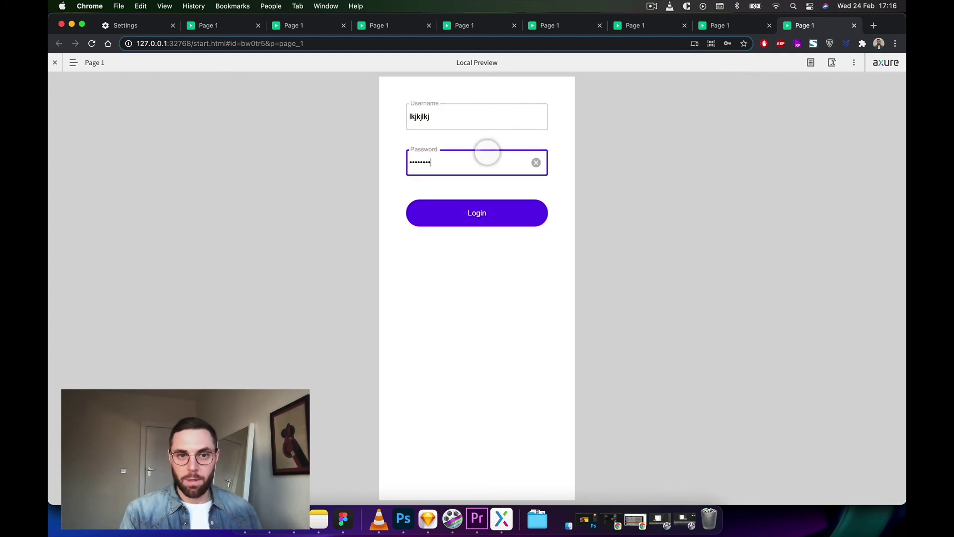
left_click(449, 117)
type("lkjlkj")
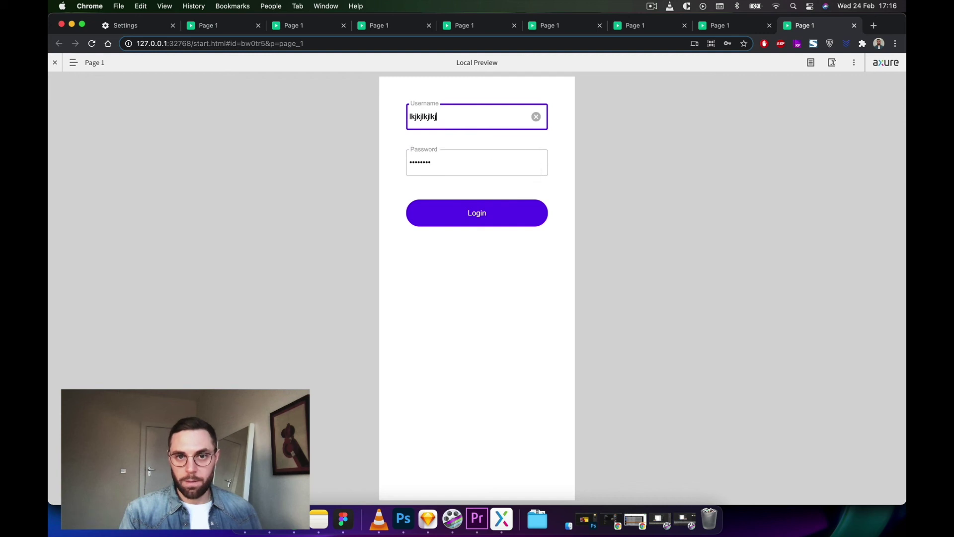
left_click(500, 162)
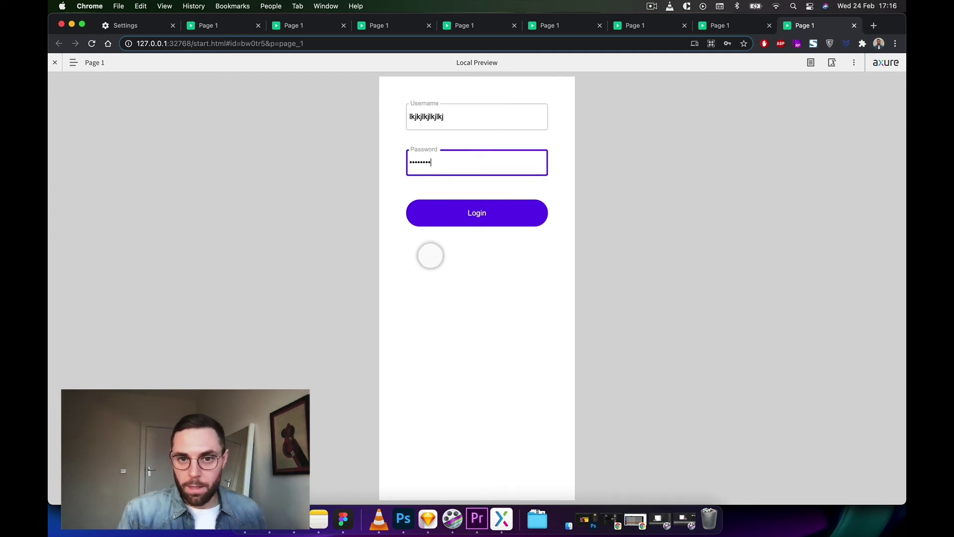
left_click(502, 518)
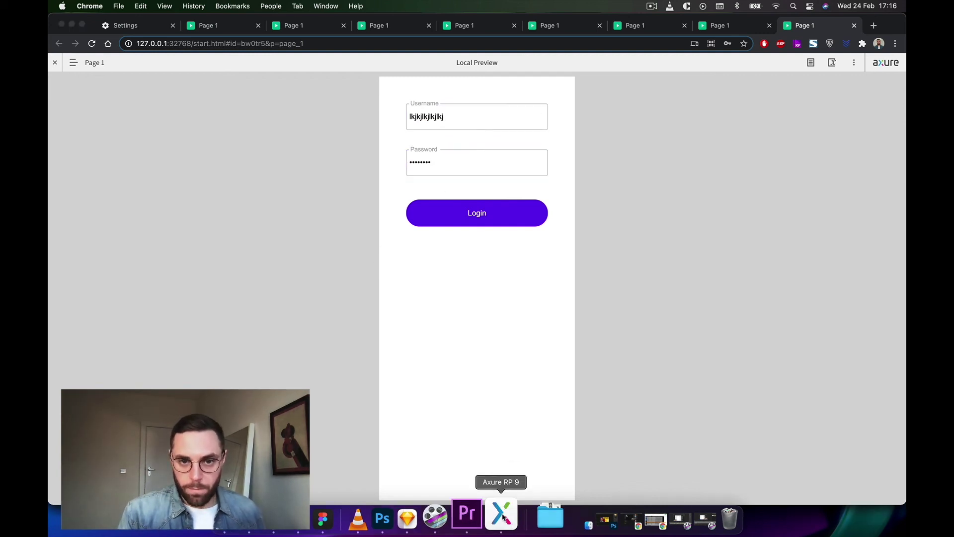
Step: Duplicate the password field below the form and show only its bottom border
left_click(445, 241)
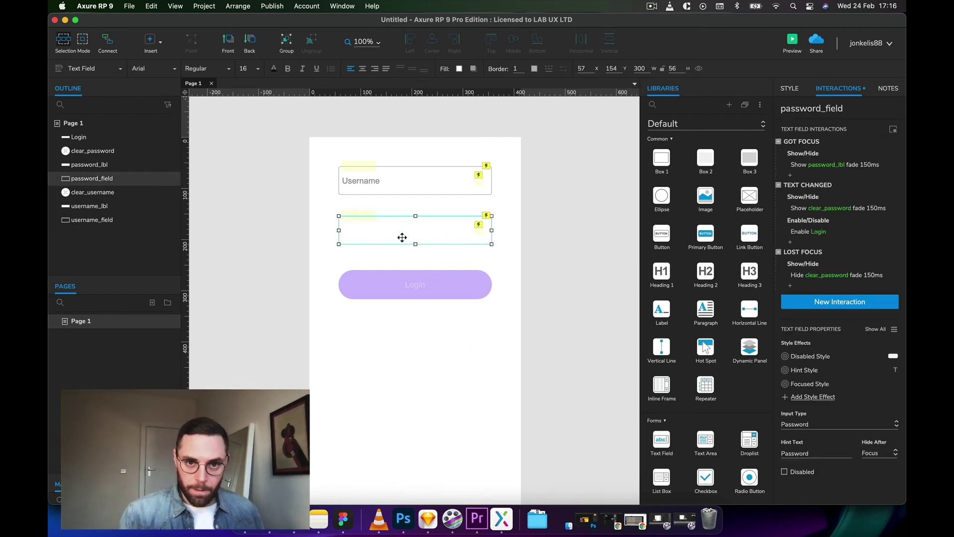
left_click_drag(402, 233, 406, 383)
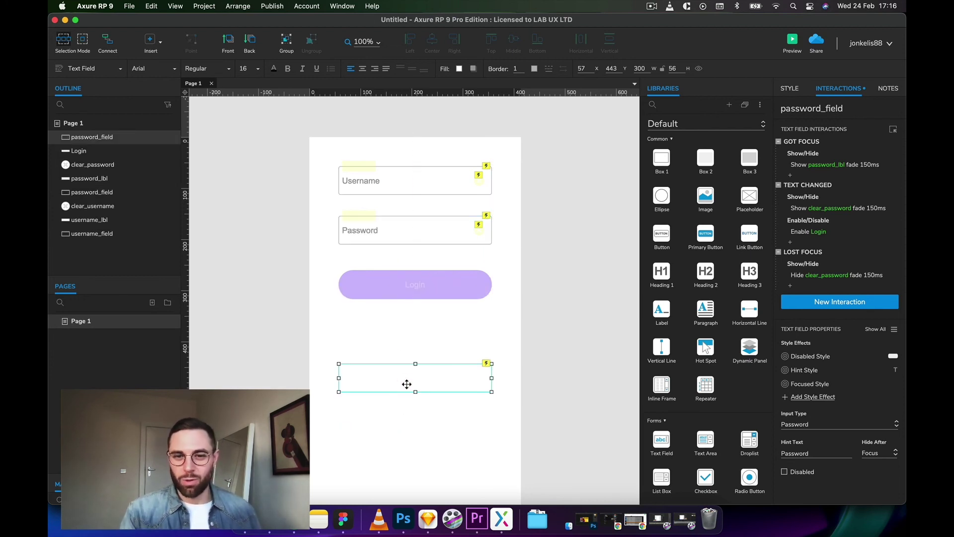
left_click(790, 89)
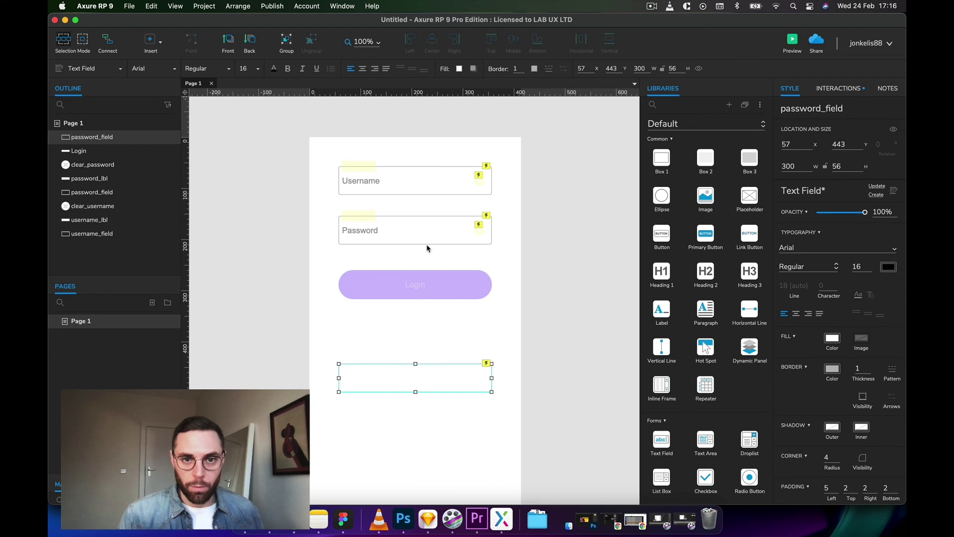
left_click(864, 398)
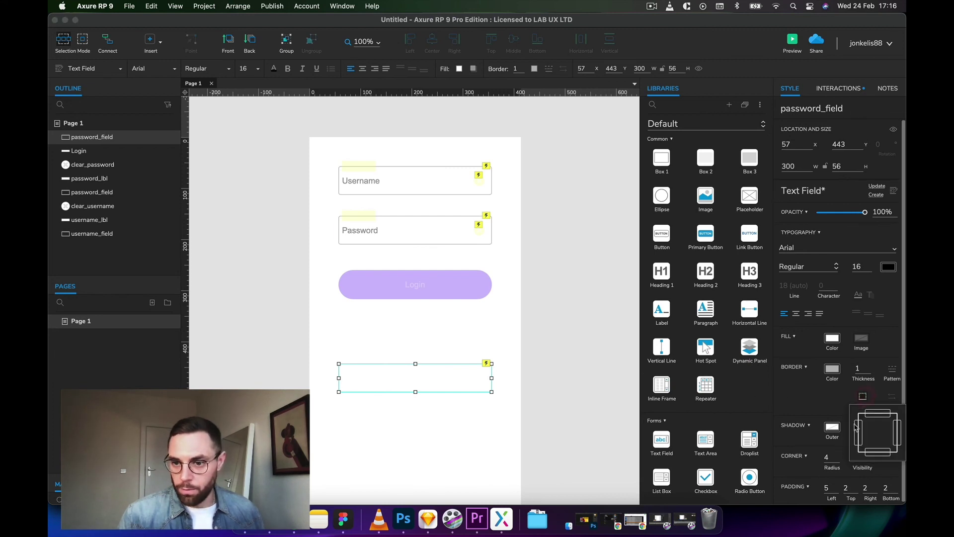
left_click(533, 443)
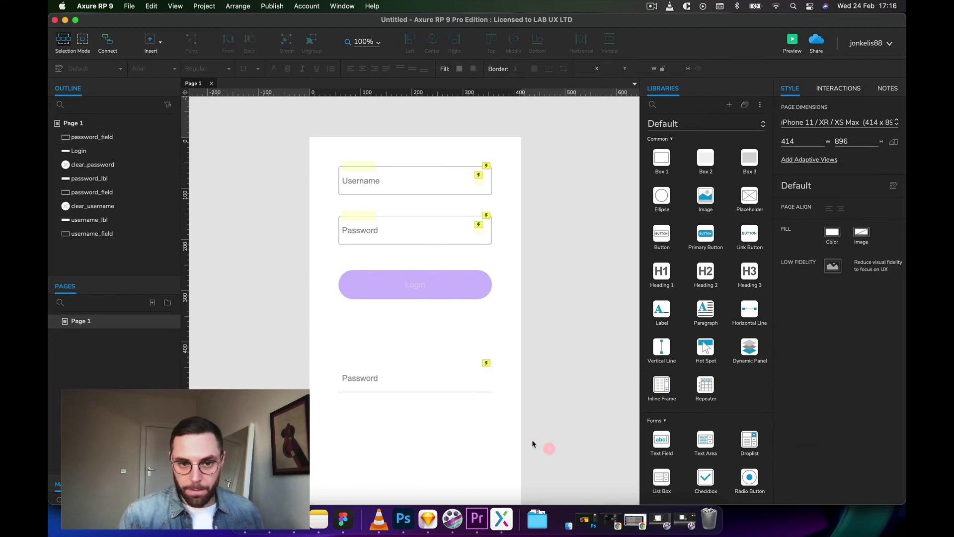
Step: Colour the copy's bottom border purple and give it a light grey fill
left_click(435, 382)
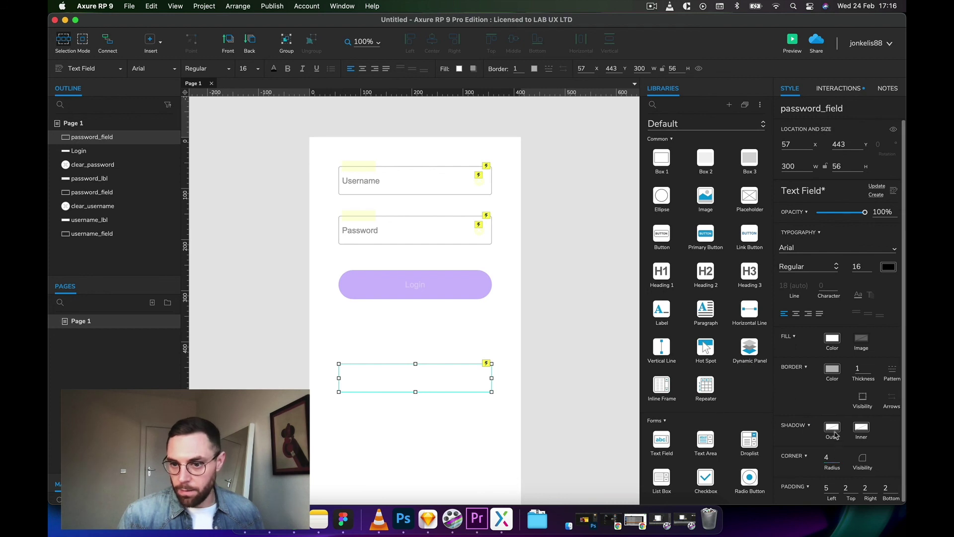
left_click(833, 370)
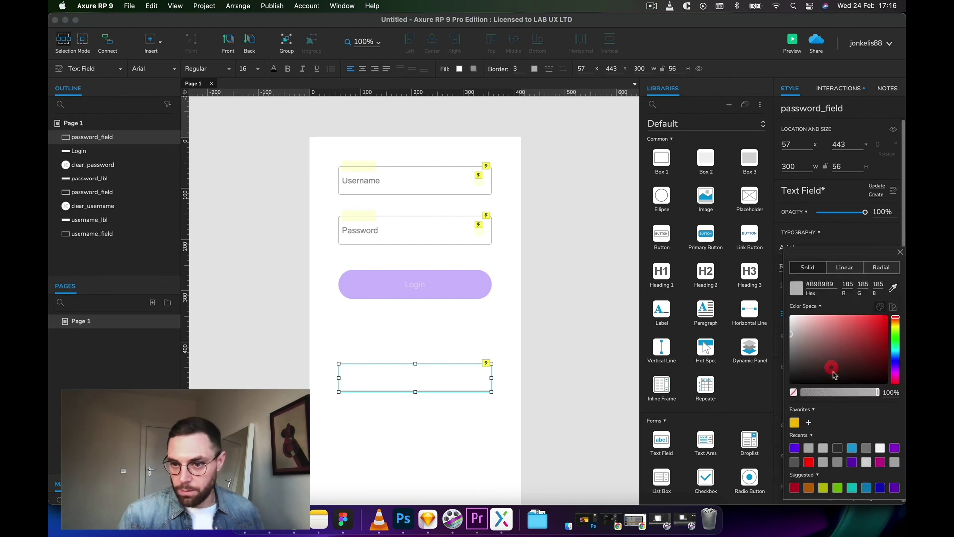
left_click(852, 448)
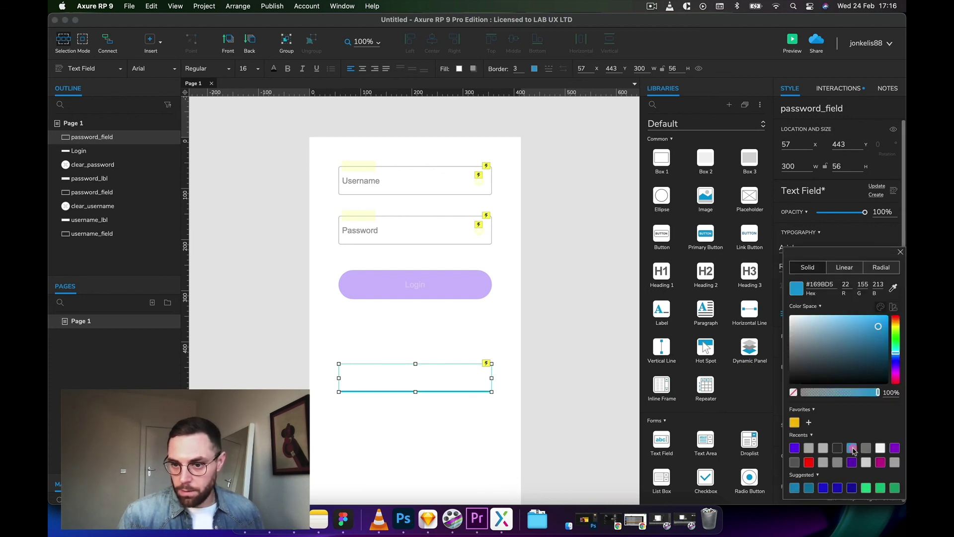
left_click(794, 448)
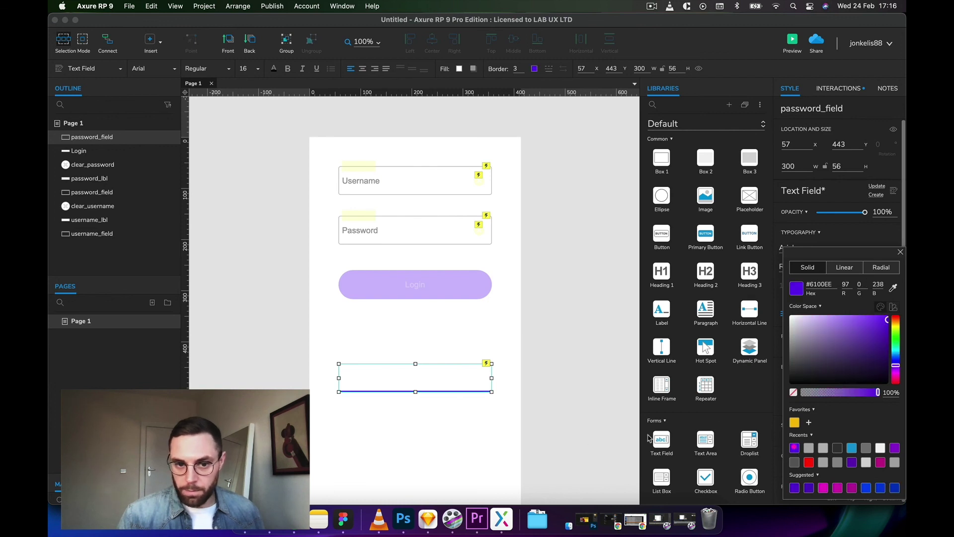
left_click(423, 426)
left_click(446, 373)
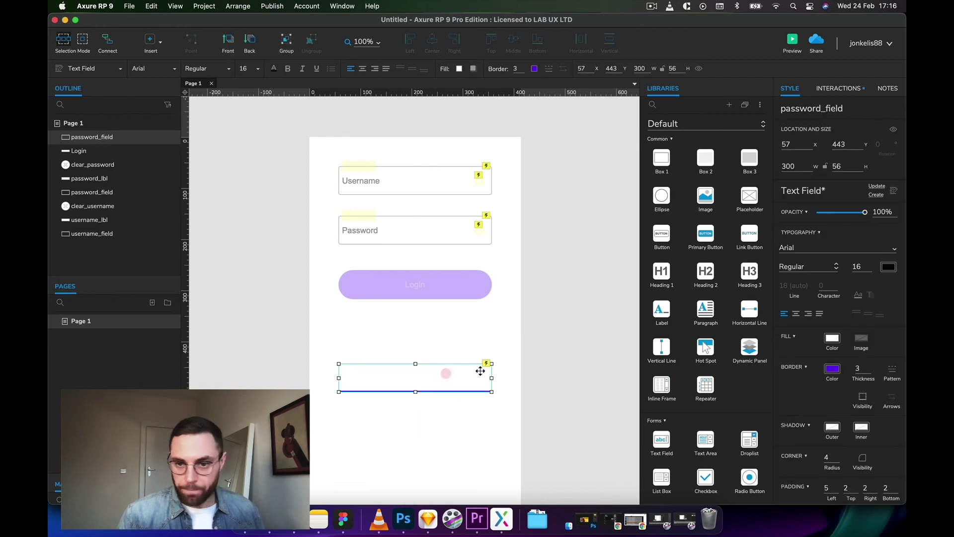
left_click(832, 338)
left_click_drag(792, 321, 786, 322)
Step: Duplicate the small Password label and place the copy on the filled password field
left_click(499, 374)
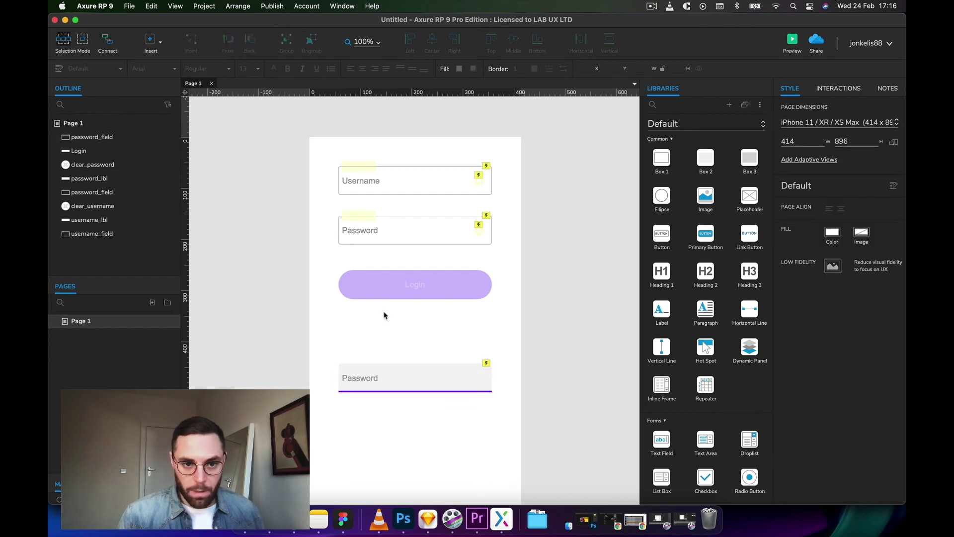
left_click(351, 217)
key("super+d")
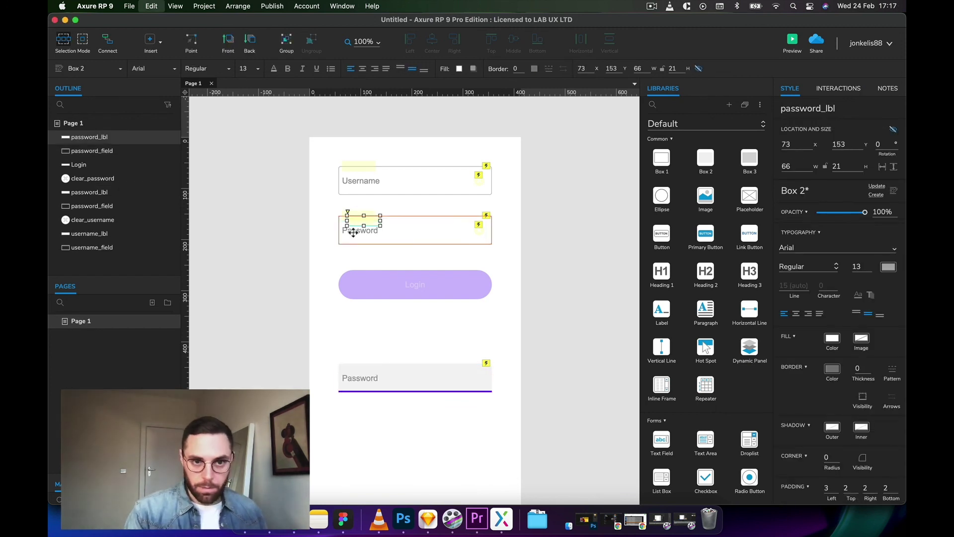
left_click_drag(362, 223, 385, 358)
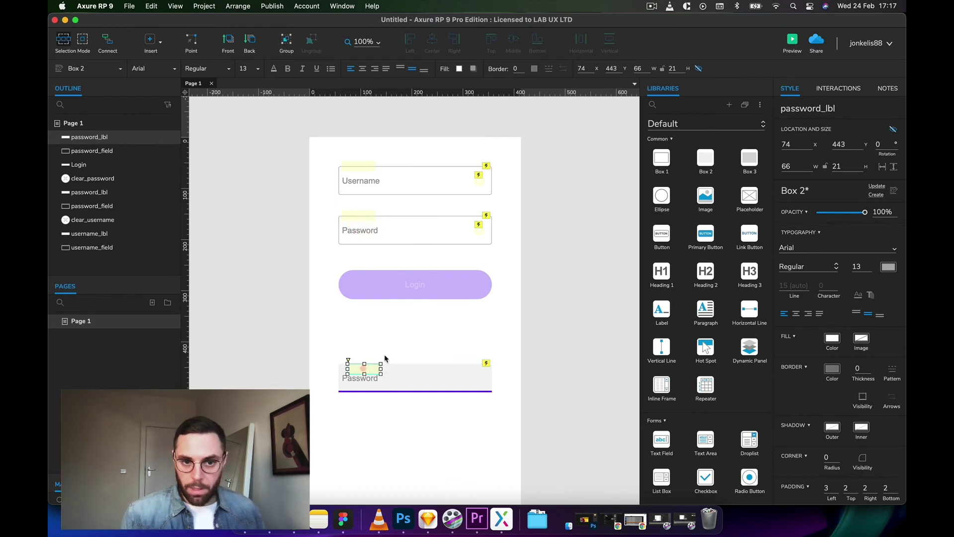
left_click(435, 390)
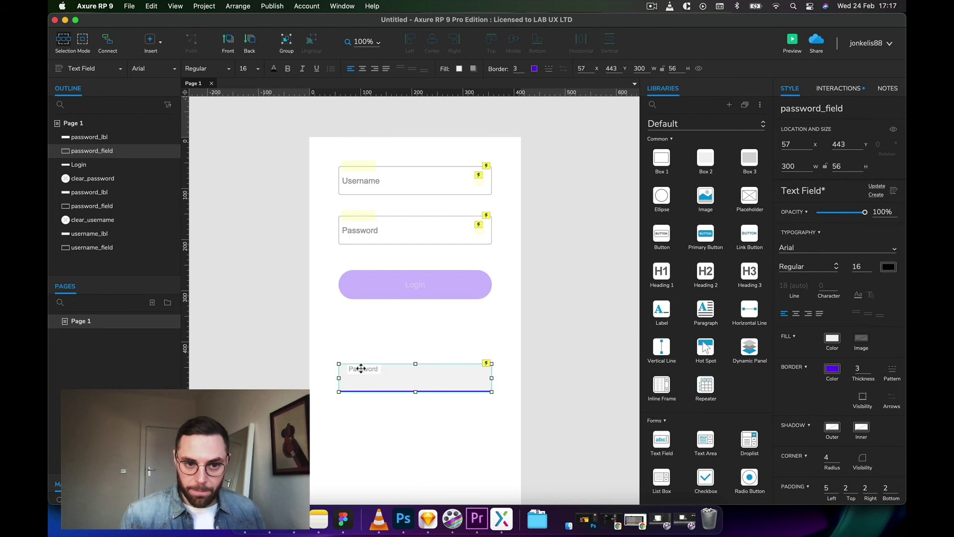
left_click_drag(362, 369, 362, 369)
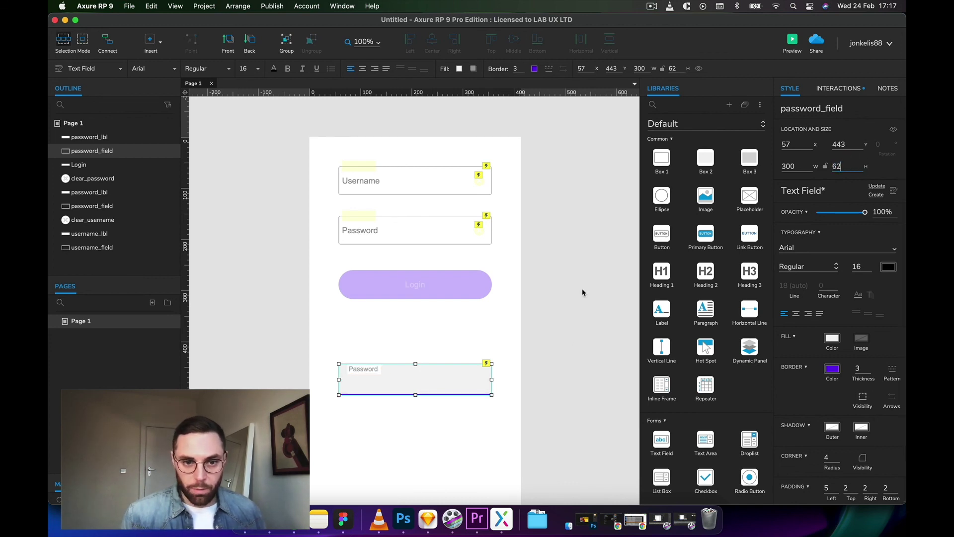
left_click(560, 373)
left_click_drag(372, 366, 364, 374)
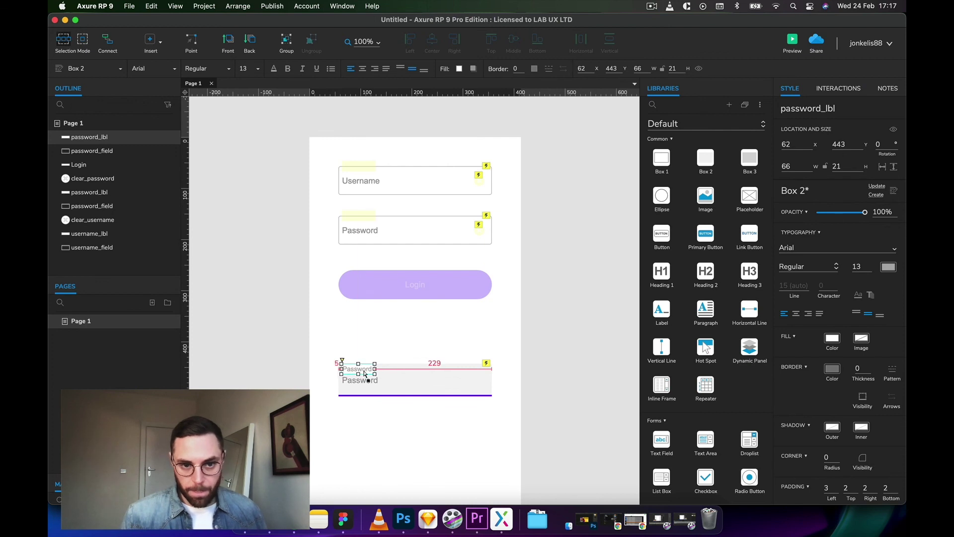
Step: Give the label copy the filled field's grey background and tuck it into the top-left corner
left_click(832, 340)
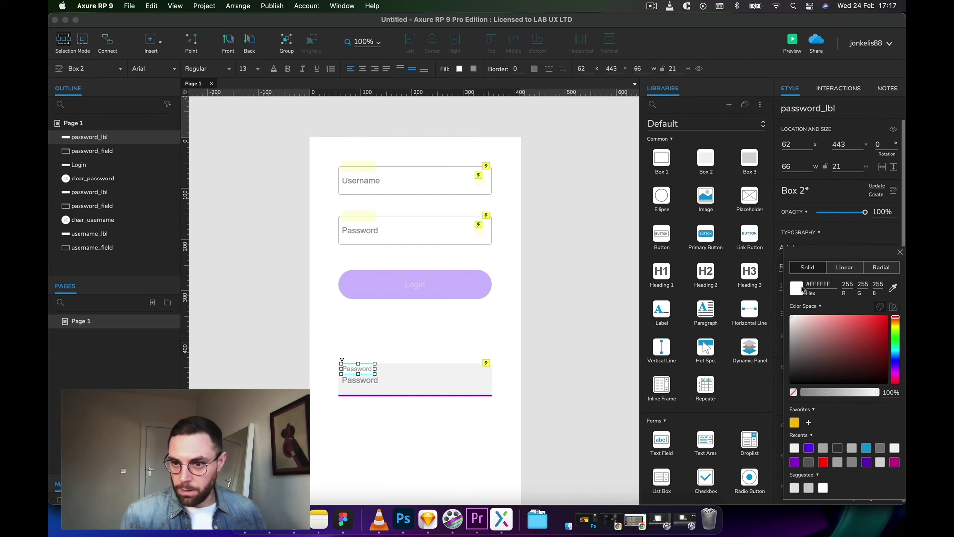
left_click(893, 288)
left_click(474, 375)
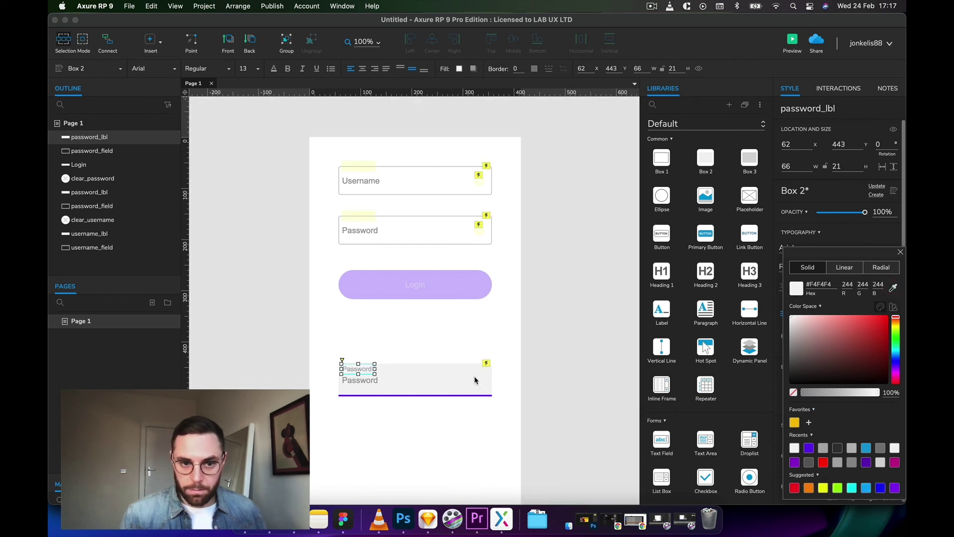
left_click(527, 330)
left_click_drag(365, 369, 358, 370)
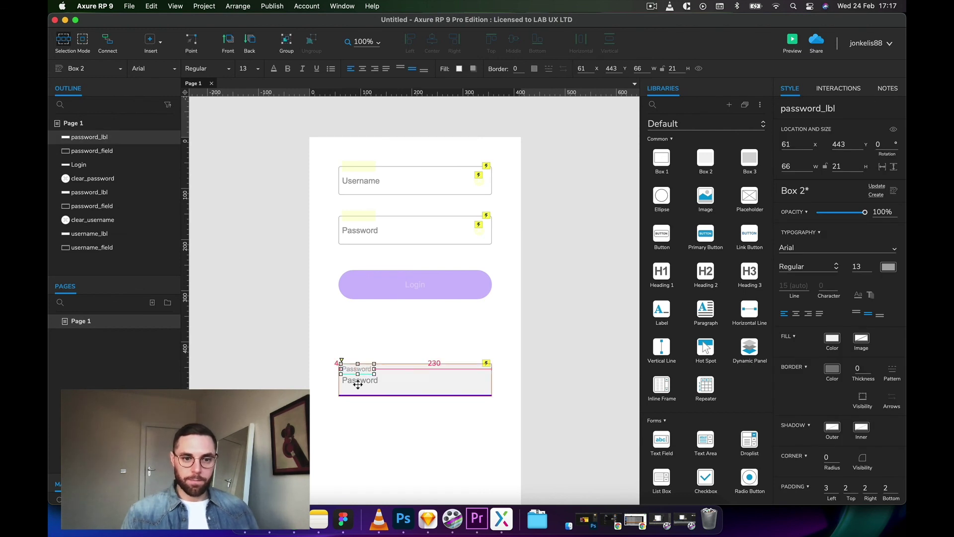
Step: Inspect the filled password field and its floating label to judge the look
left_click(383, 386)
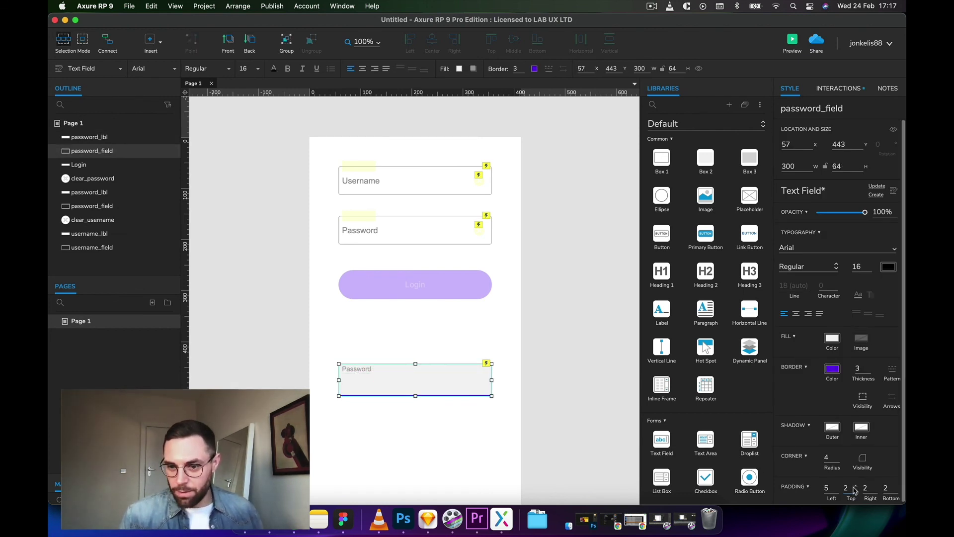
left_click(341, 417)
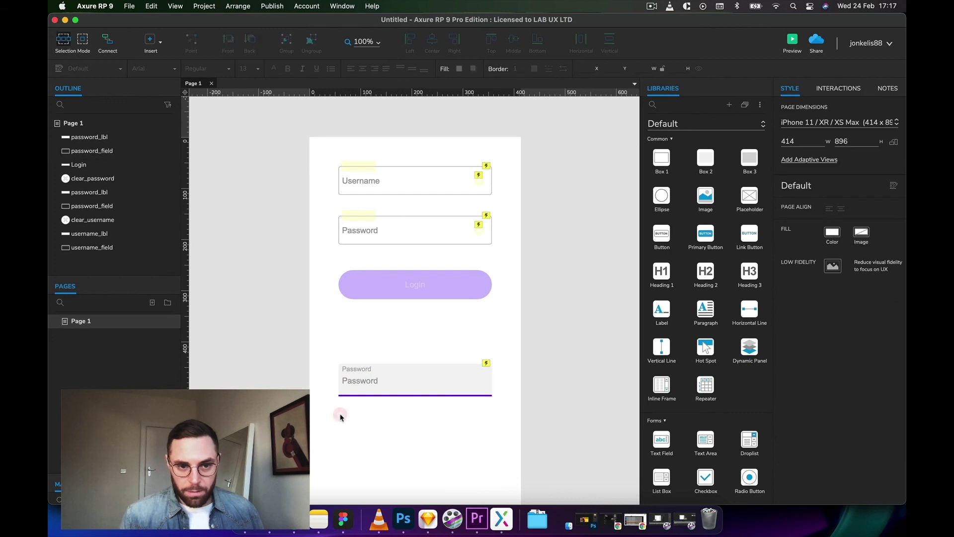
left_click(361, 368)
left_click(303, 368)
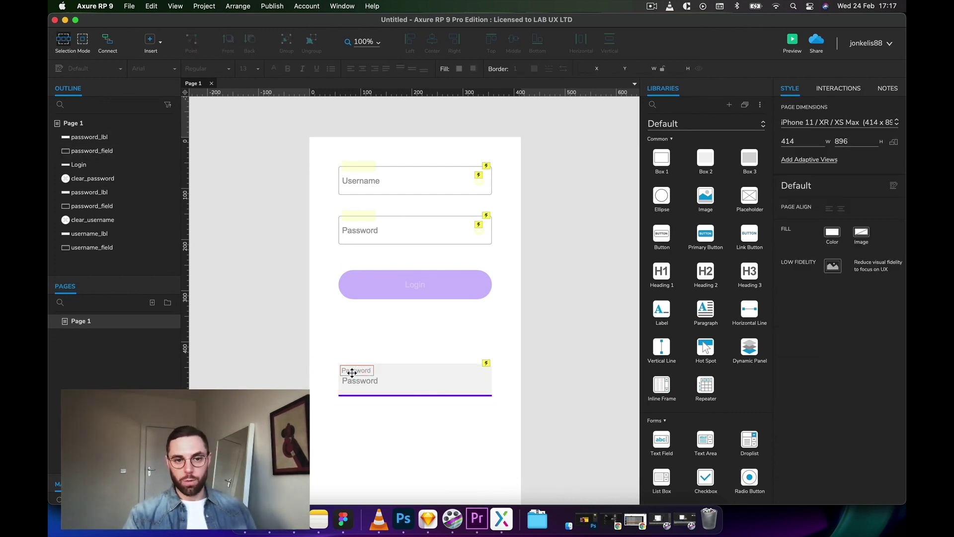
left_click(415, 388)
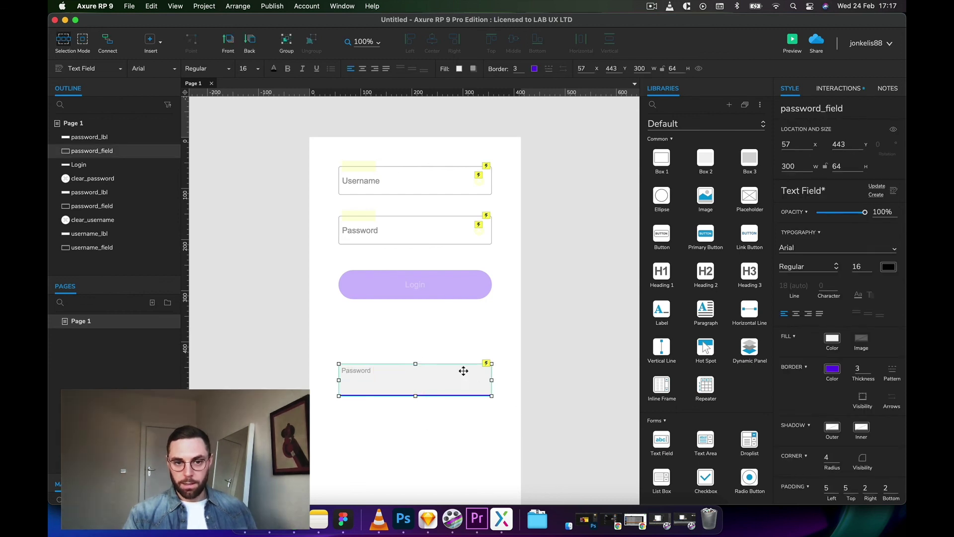
left_click(364, 424)
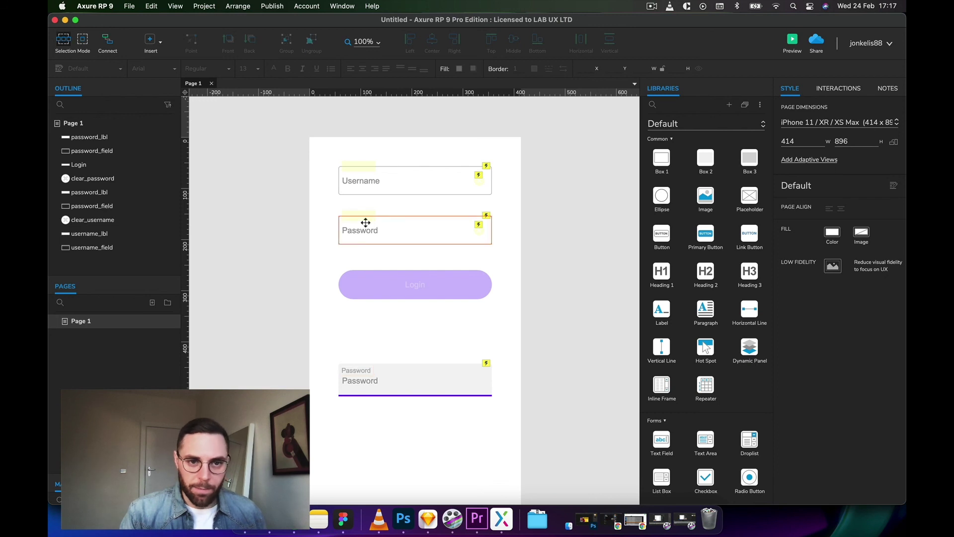
left_click(362, 370)
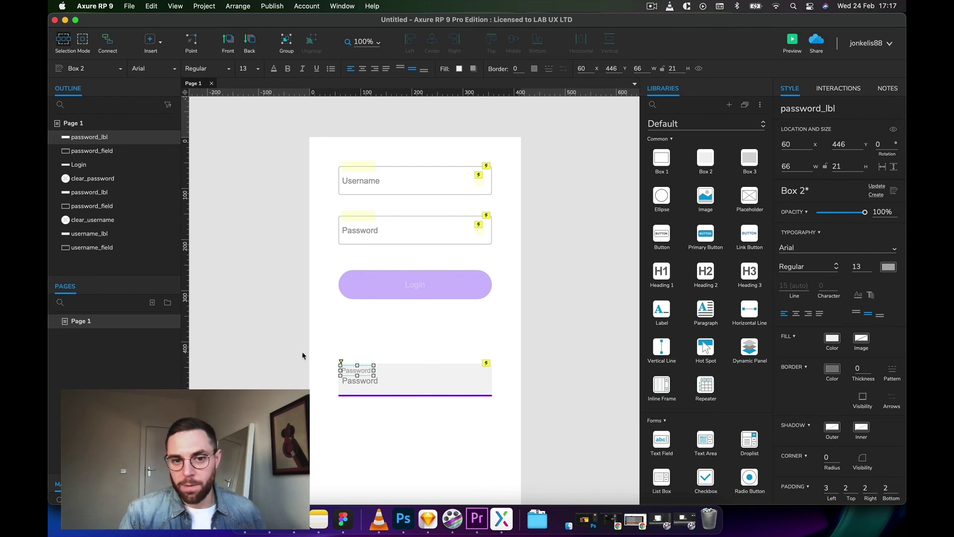
Step: Delete all the trial filled-field widgets and preview the login form in the browser
left_click_drag(267, 334, 520, 394)
key("Delete")
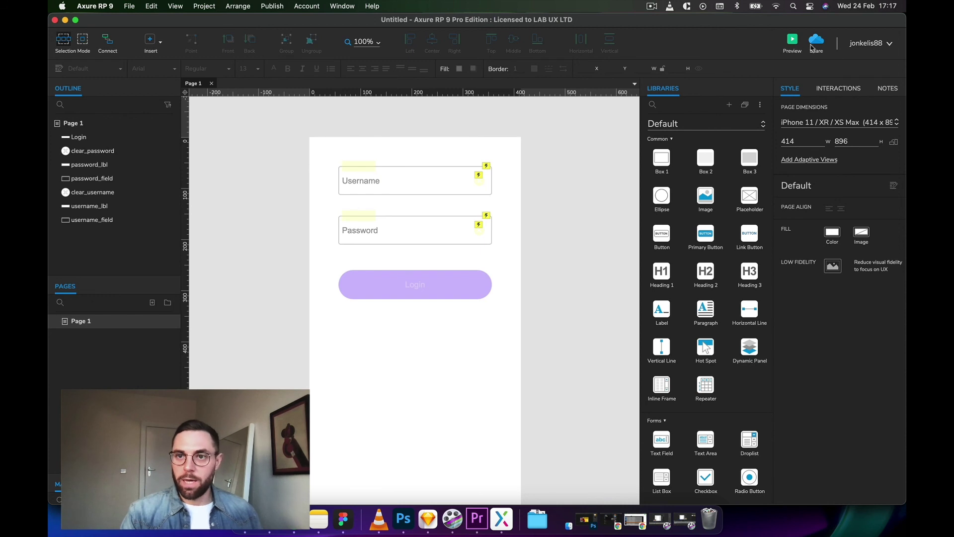
left_click(792, 40)
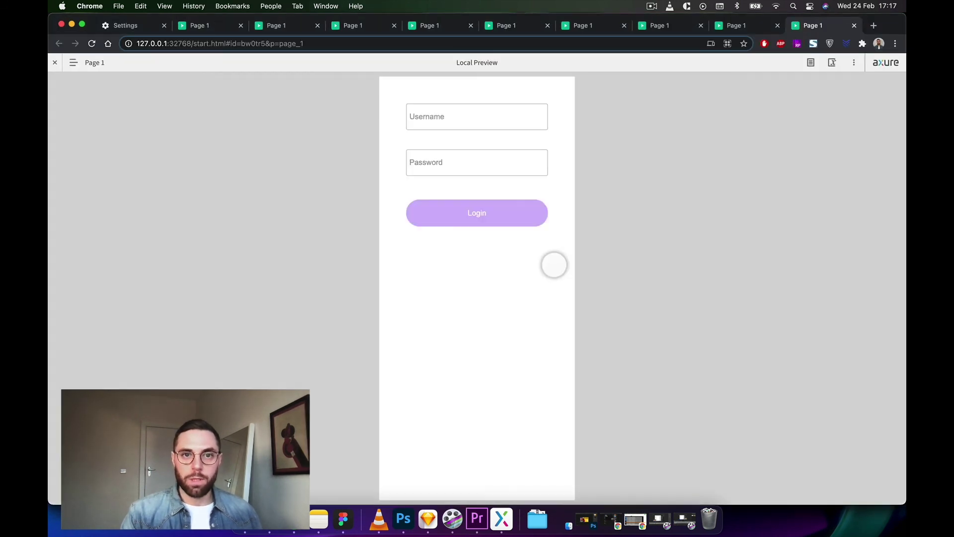